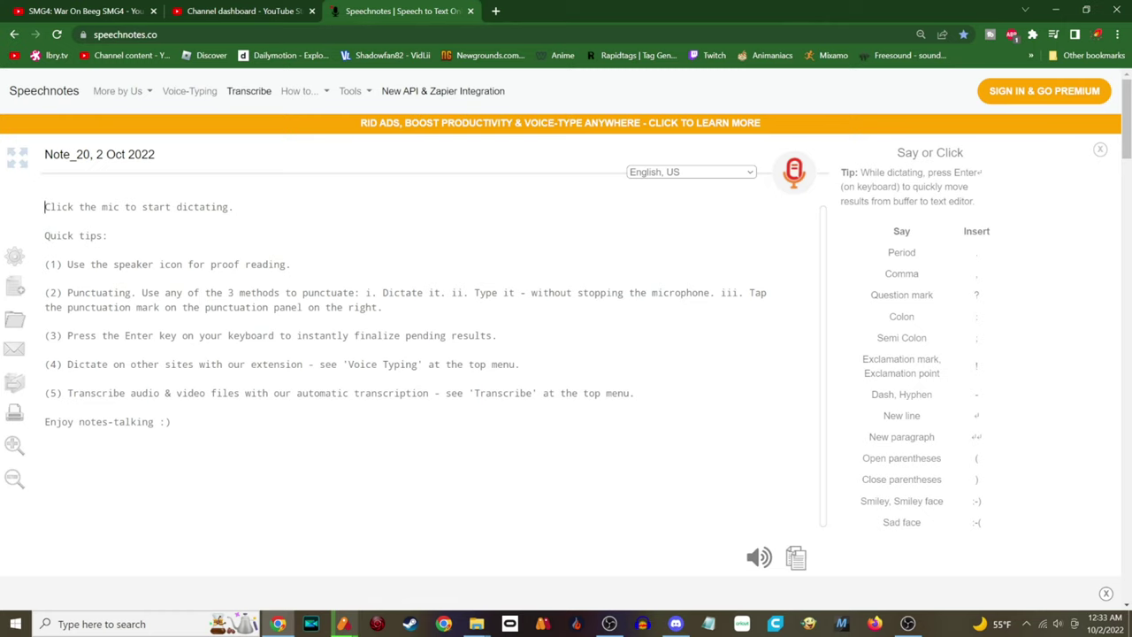
# - Dictate the opening of the note line in Speechnotes, a character's name followed by "Vegeta costume", and finalize the pending words
pyautogui.click(808, 625)
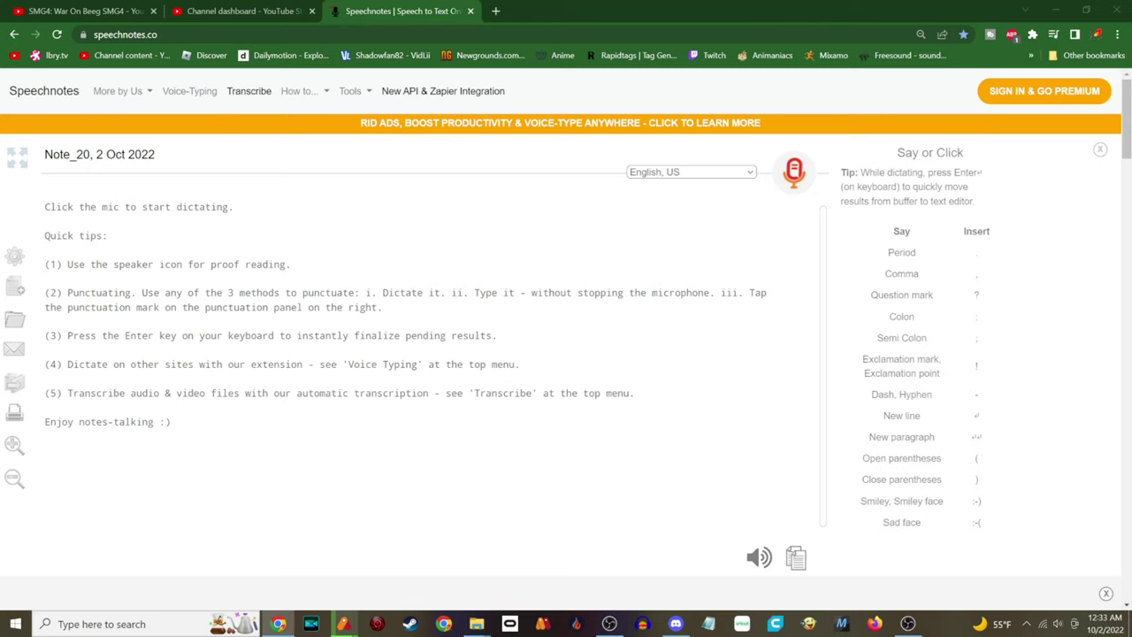
pyautogui.click(794, 172)
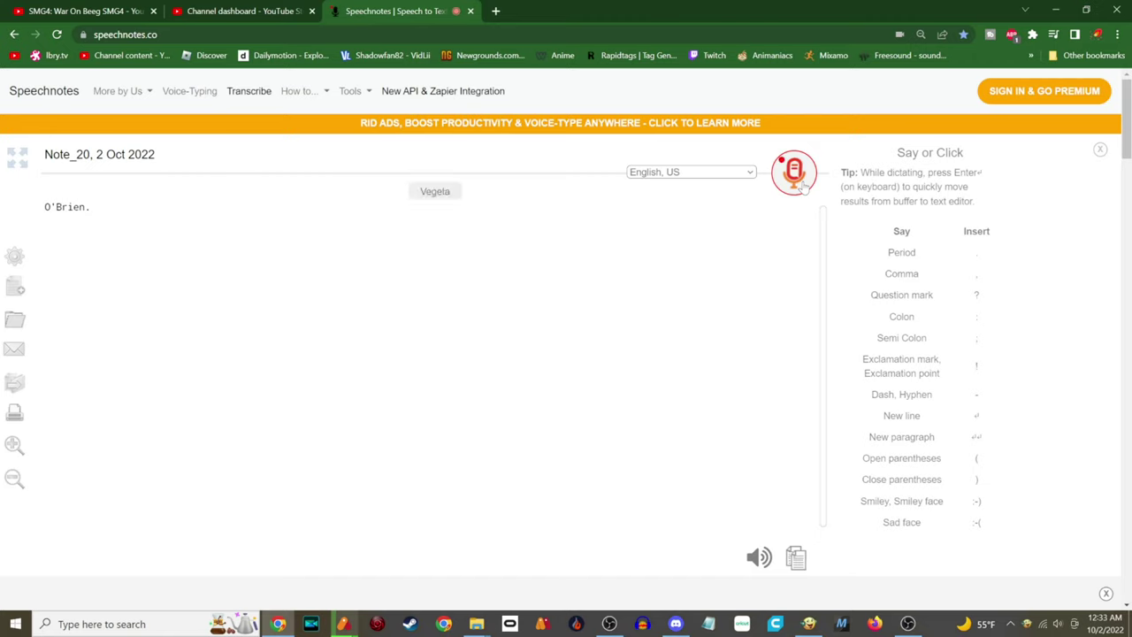
pyautogui.press('Return')
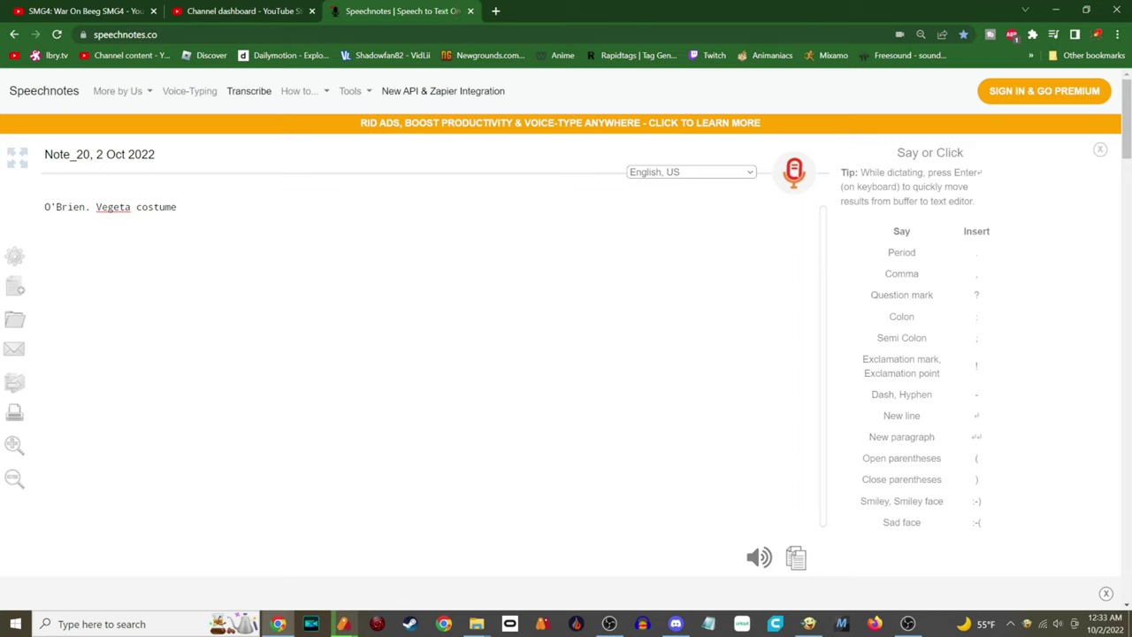
# - Replace the period after the name with "The" and dictate "is amazing you look really good in it" to finish the line
pyautogui.hotkey('shift', 'Left')
pyautogui.hotkey('shift', 'Left')
pyautogui.write('The')
pyautogui.click(801, 174)
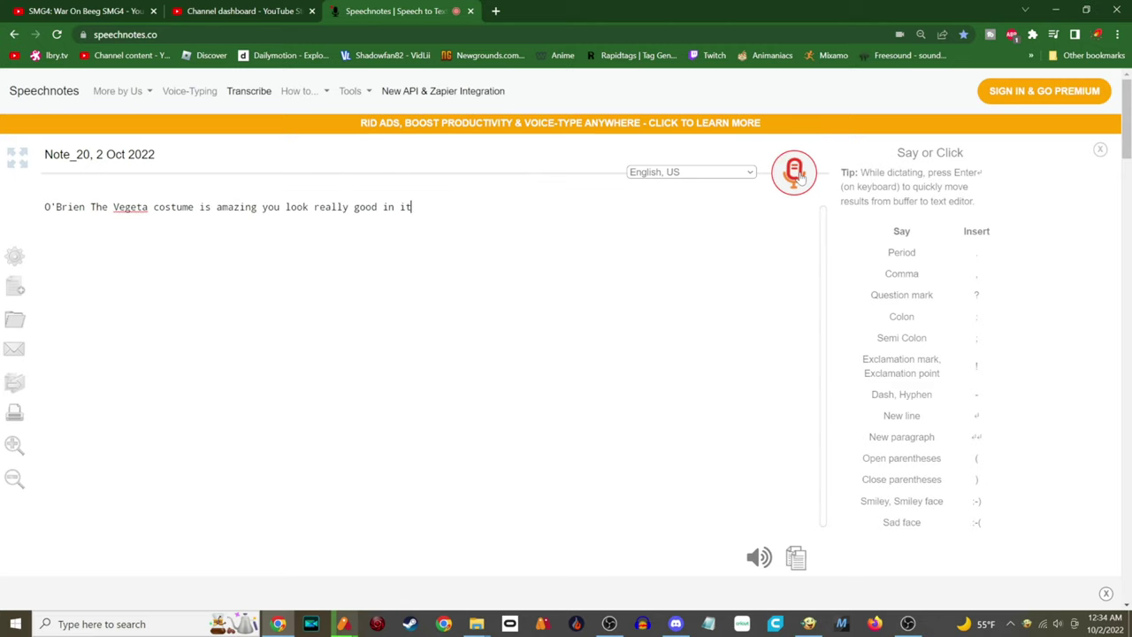
pyautogui.click(800, 174)
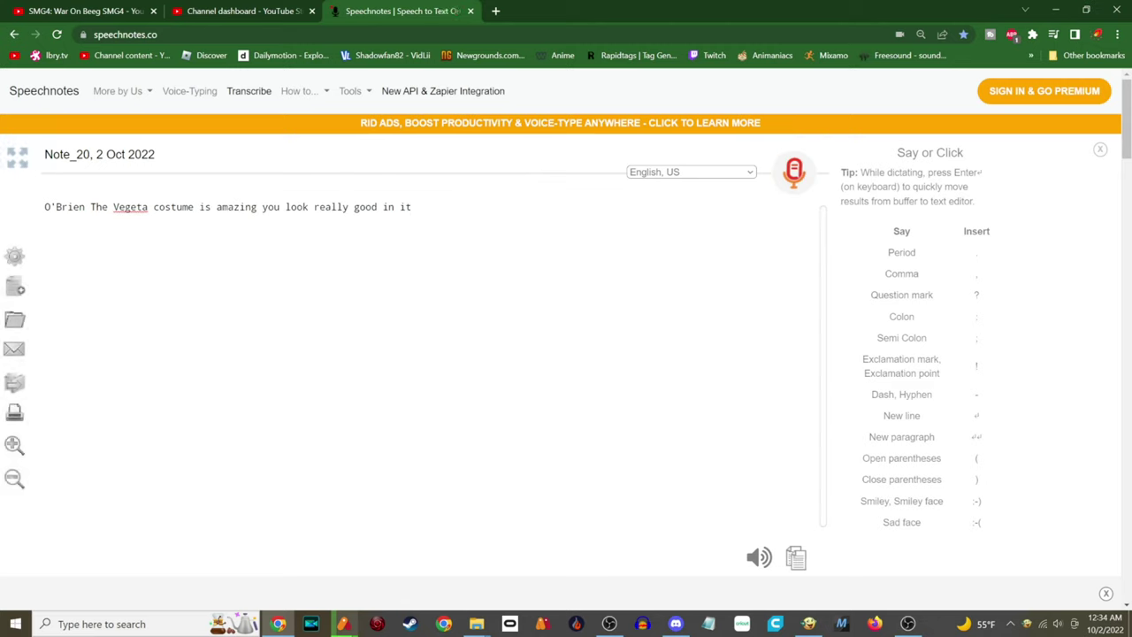
# - Copy the dictated sentence and paste it as the text for Balabolka's online TTS service
pyautogui.moveTo(44, 207); pyautogui.dragTo(414, 209)
pyautogui.hotkey('ctrl', 'c')
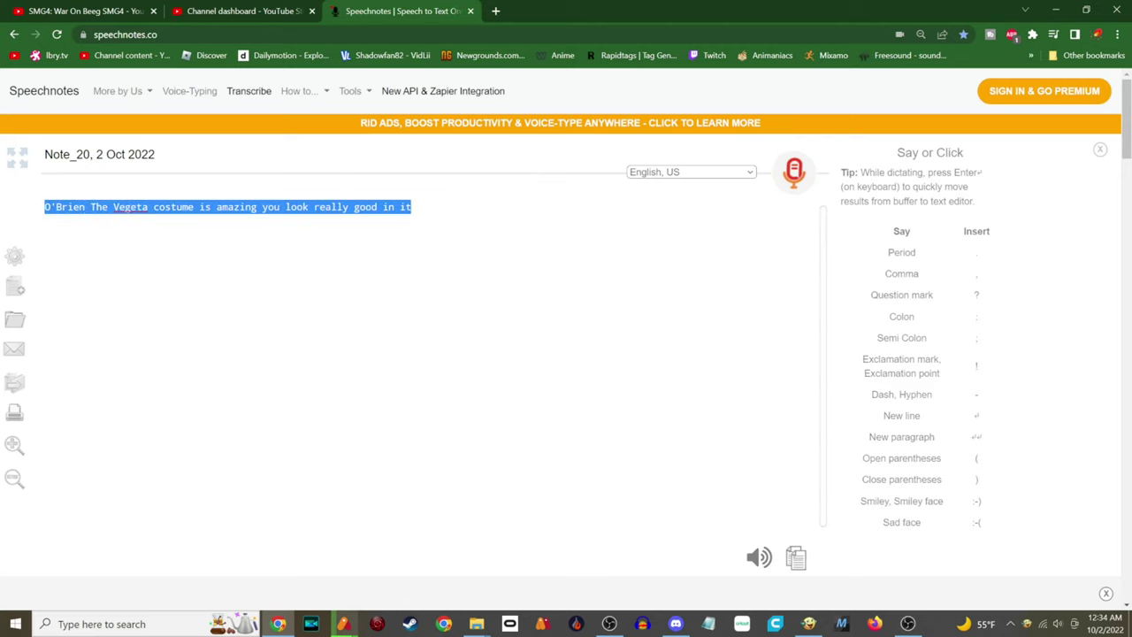
pyautogui.click(809, 624)
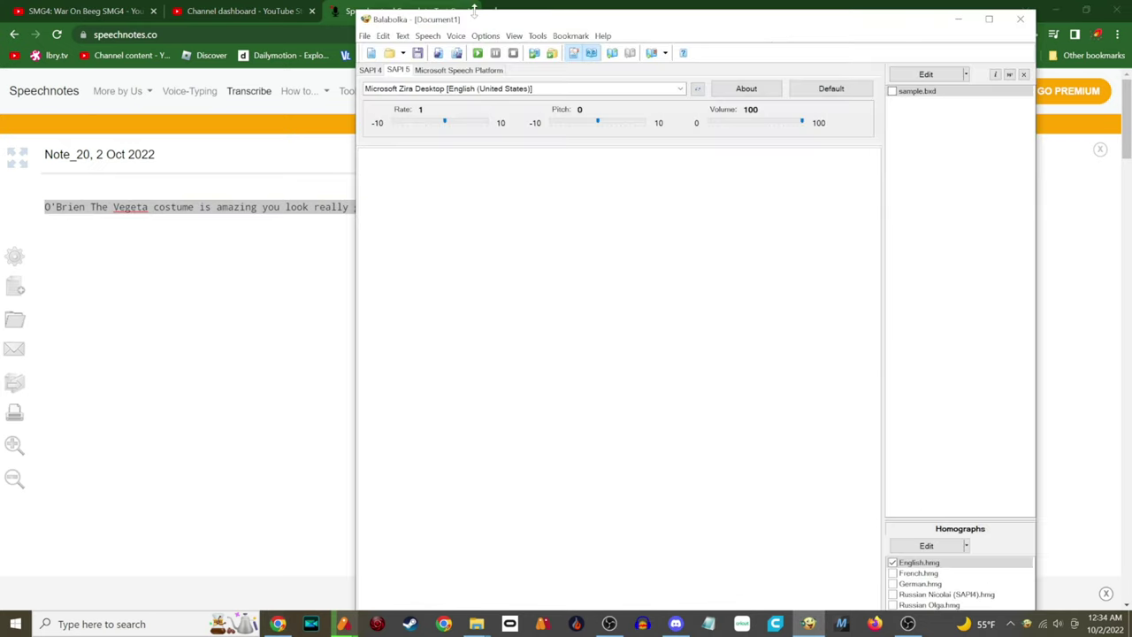
pyautogui.click(515, 35)
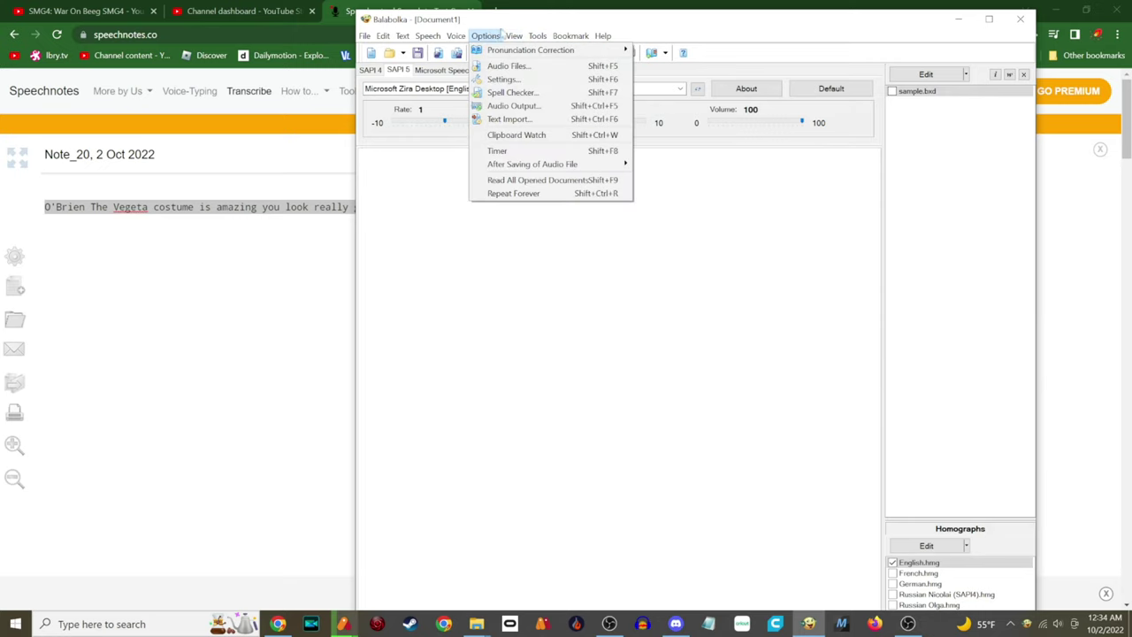
pyautogui.moveTo(538, 35)
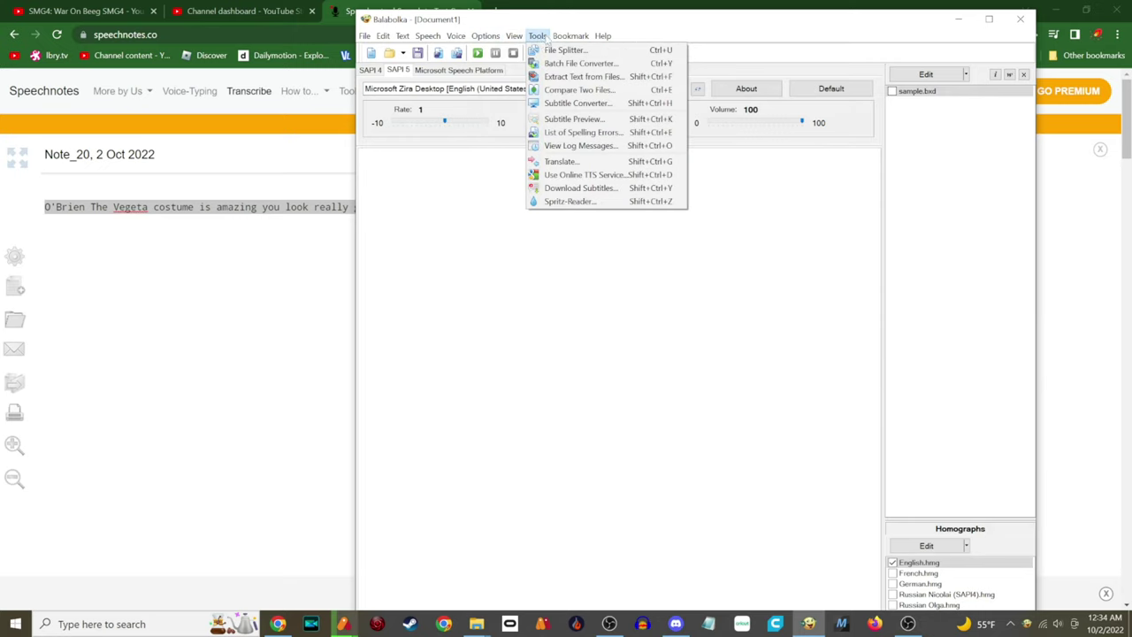
pyautogui.click(579, 176)
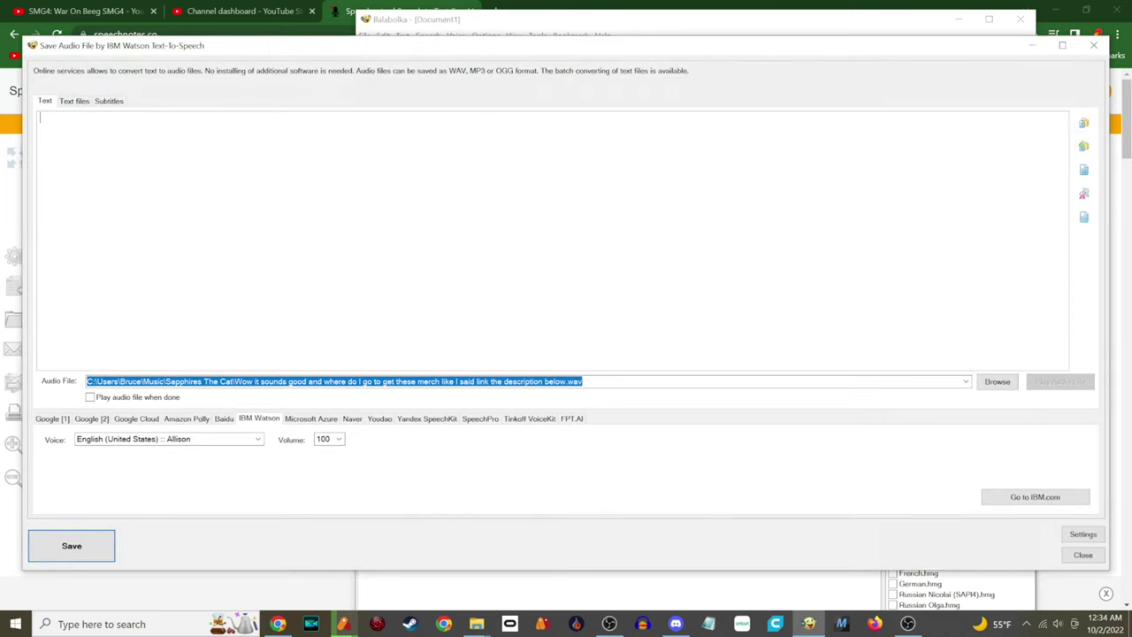
pyautogui.hotkey('ctrl', 'v')
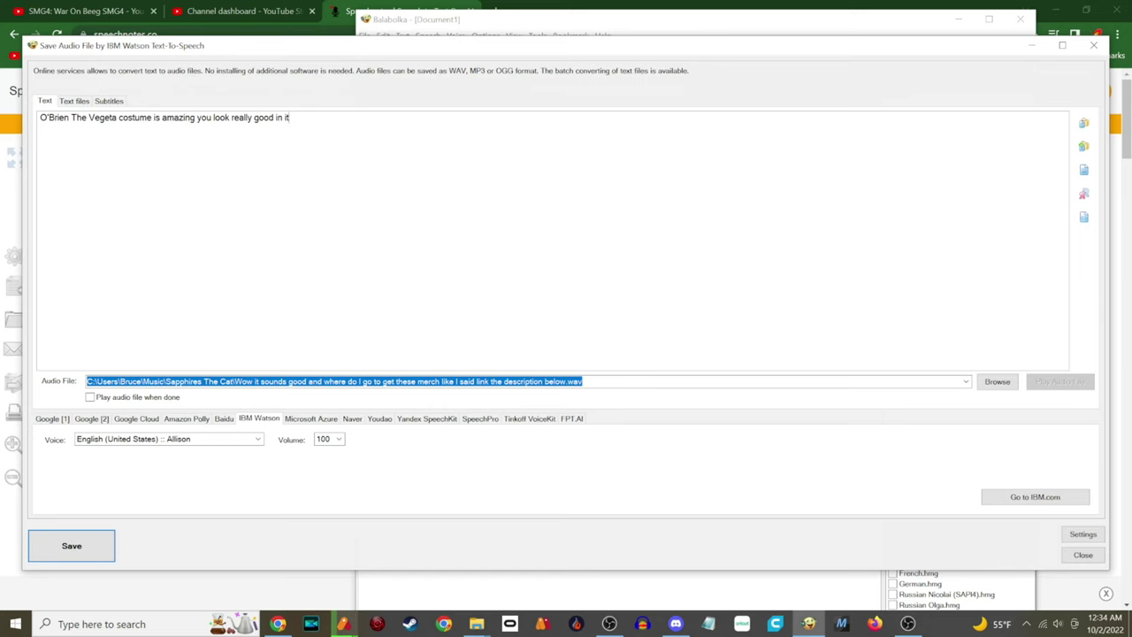
# - Set the IBM Watson voice to English (United Kingdom) :: Kate
pyautogui.click(200, 440)
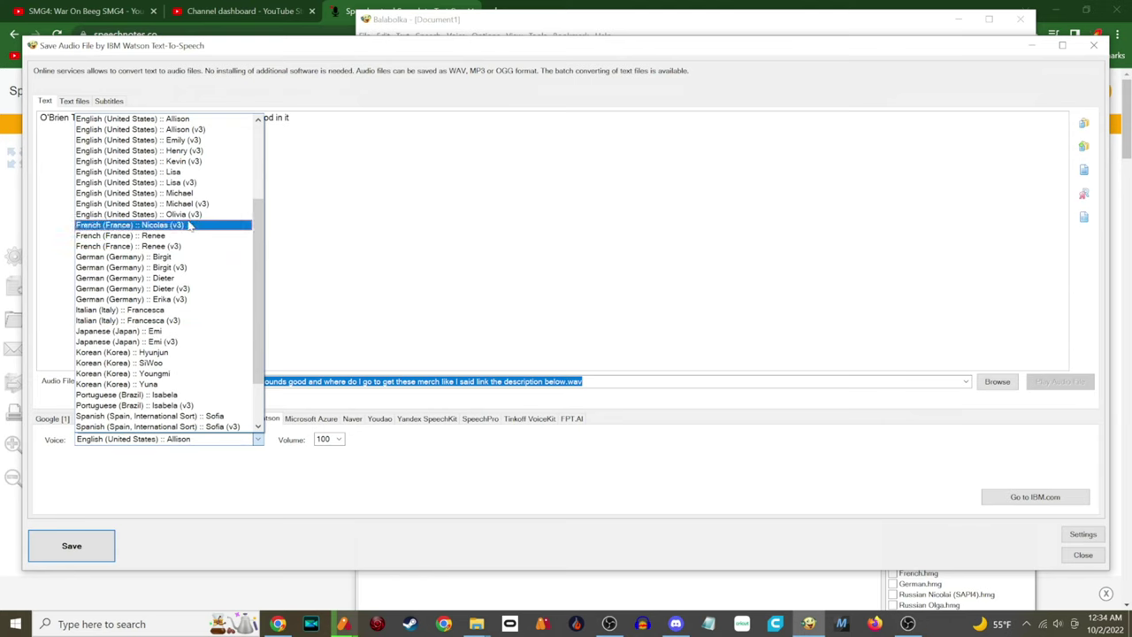
pyautogui.press('Up')
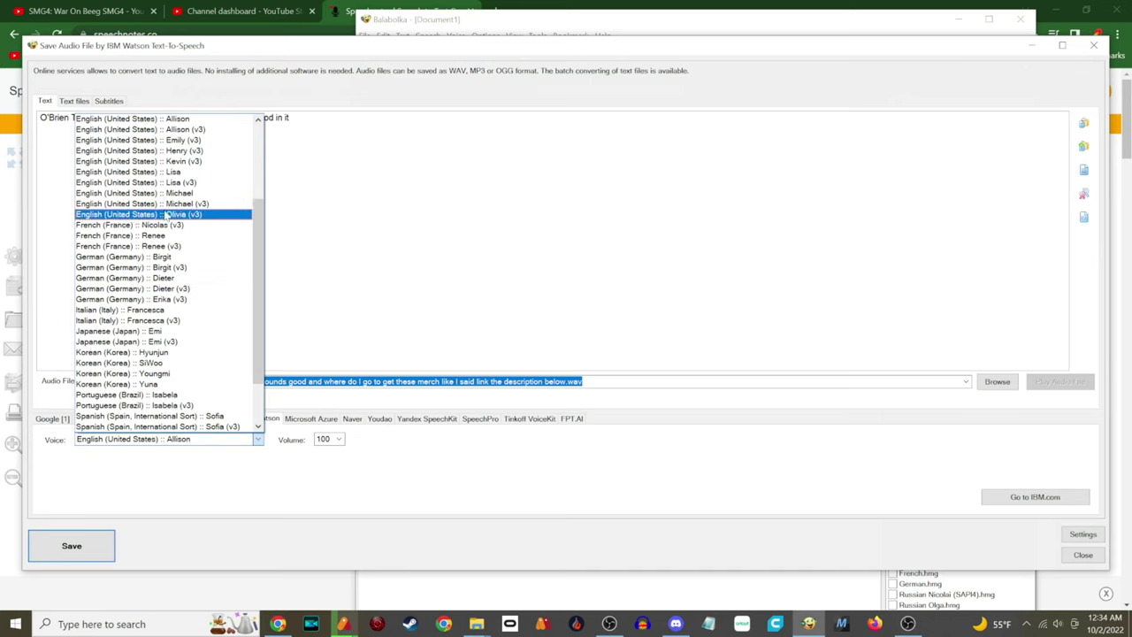
pyautogui.scroll(2, 166, 215)
pyautogui.scroll(4, 165, 214)
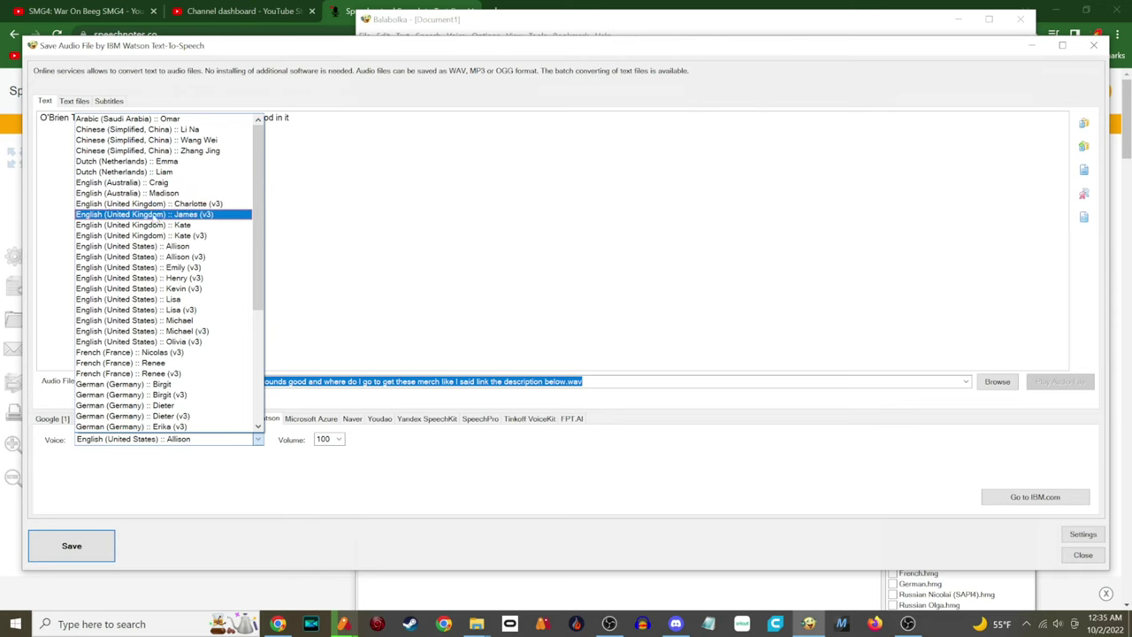
pyautogui.click(159, 225)
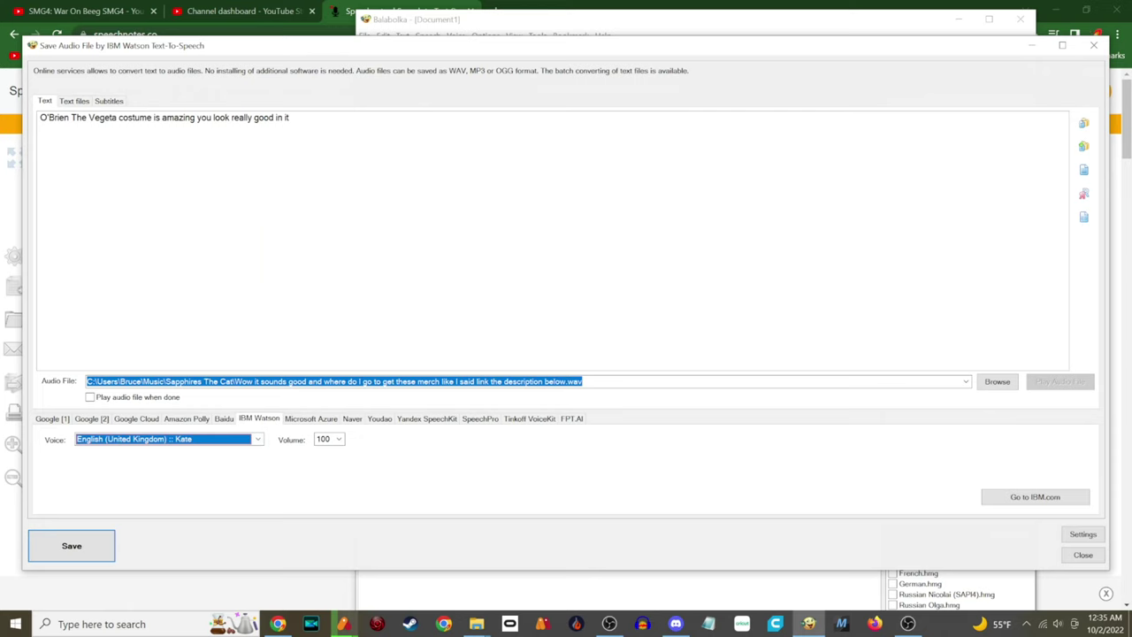
# - Save the speech as a WAV file named with the pasted sentence in the Sapphires The Cat folder, and play it back
pyautogui.click(999, 381)
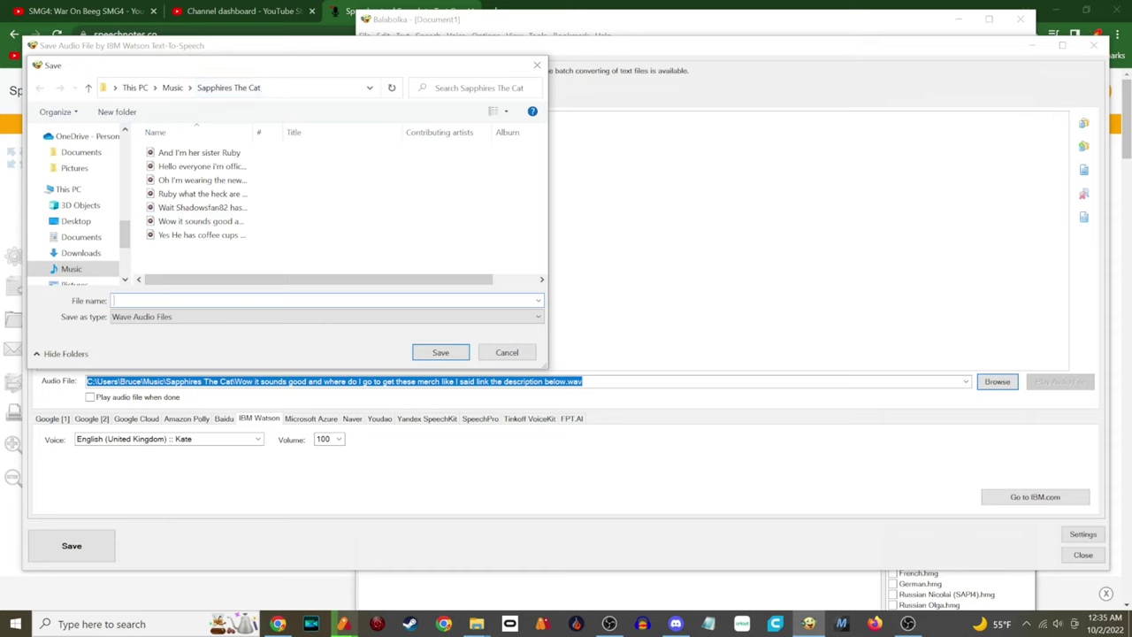
pyautogui.hotkey('ctrl', 'v')
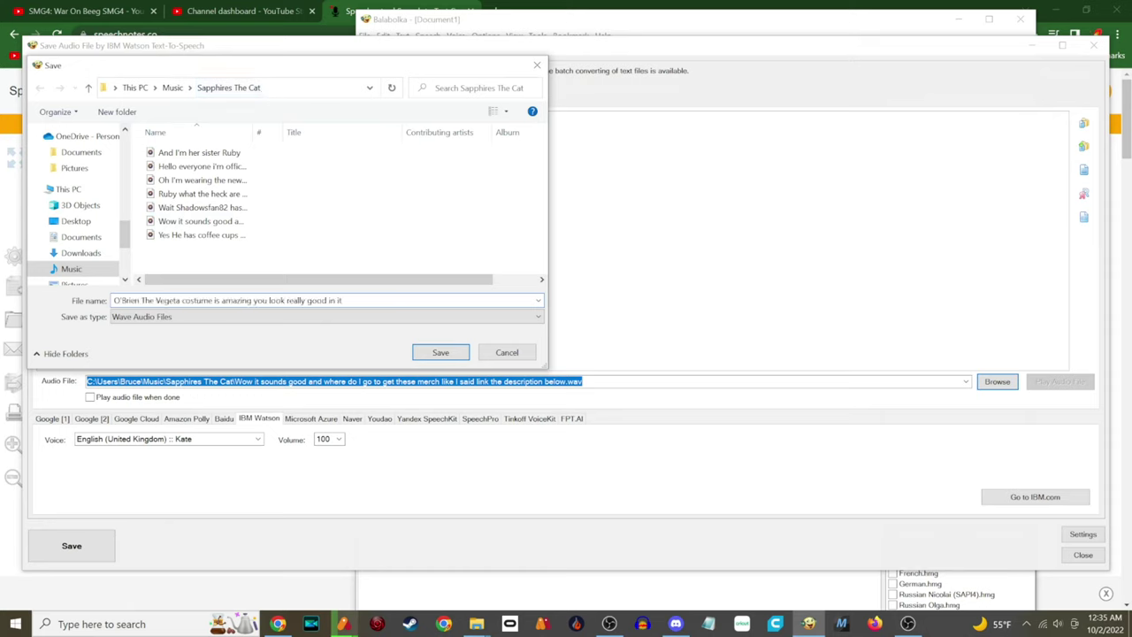
pyautogui.click(429, 351)
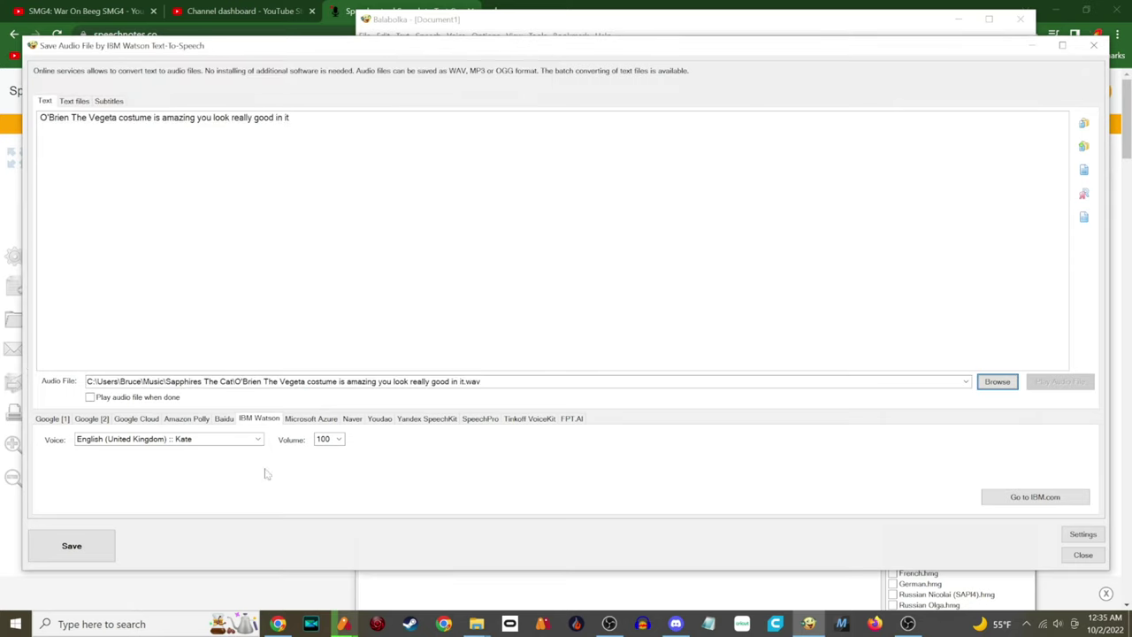
pyautogui.click(76, 549)
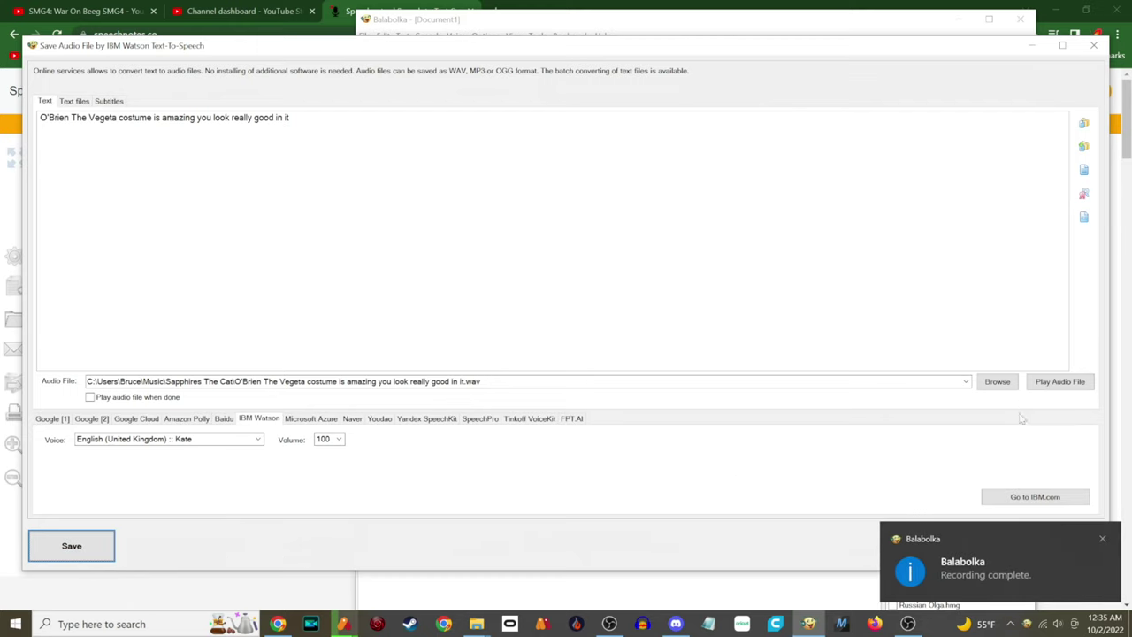
pyautogui.click(1055, 383)
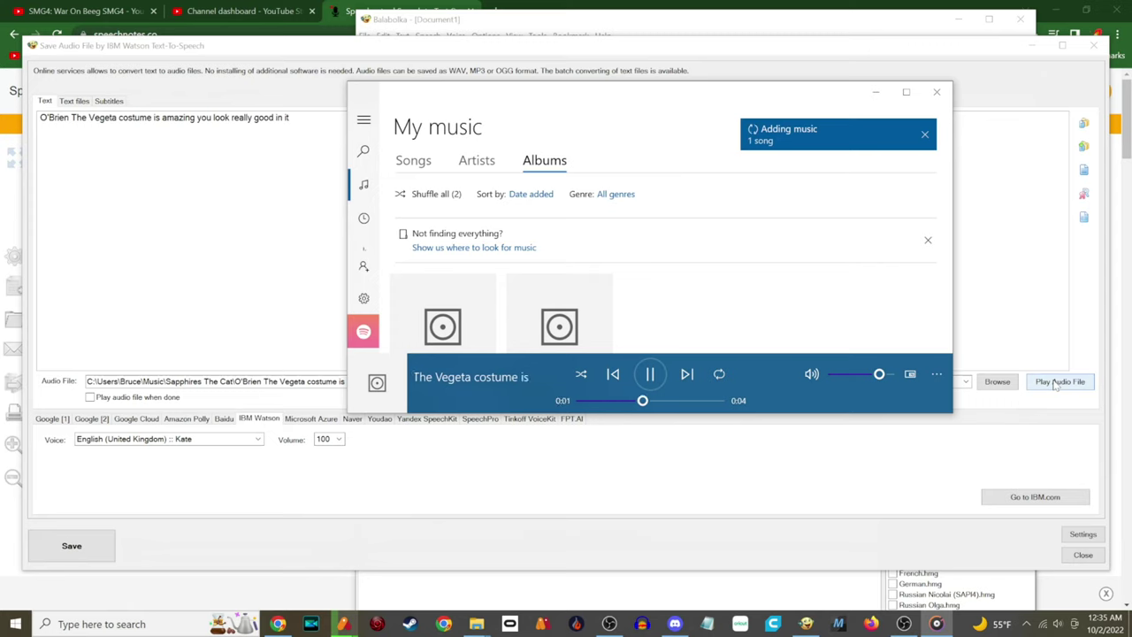
pyautogui.press('XF86AudioRaiseVolume')
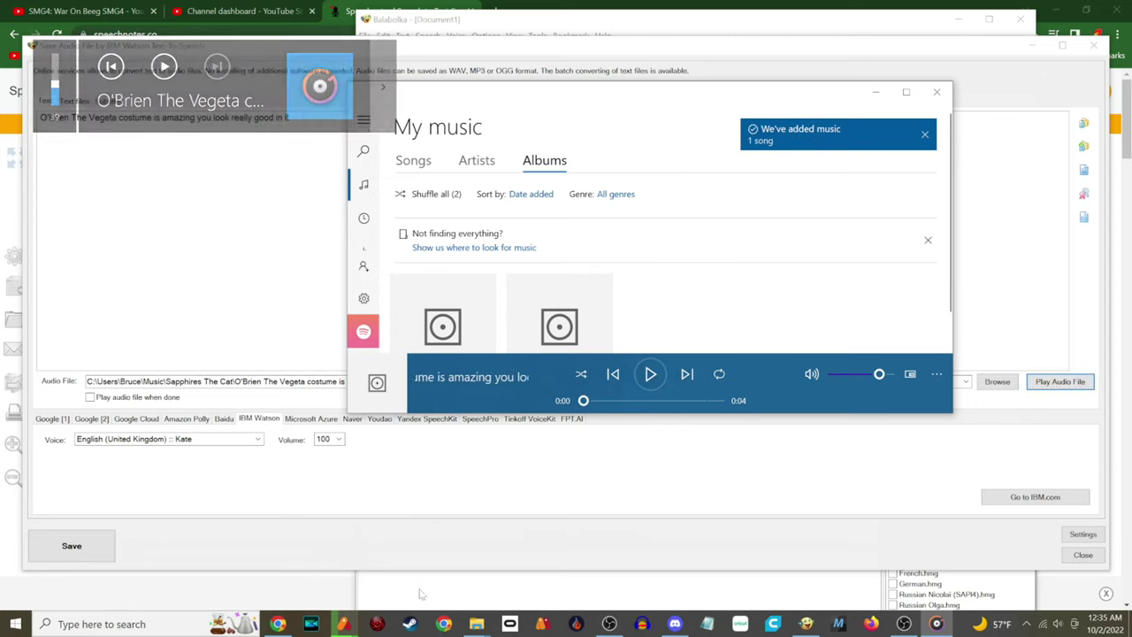
# - Switch to Anime Studio Pro and bring up the Recovered File.anime project
pyautogui.moveTo(345, 624)
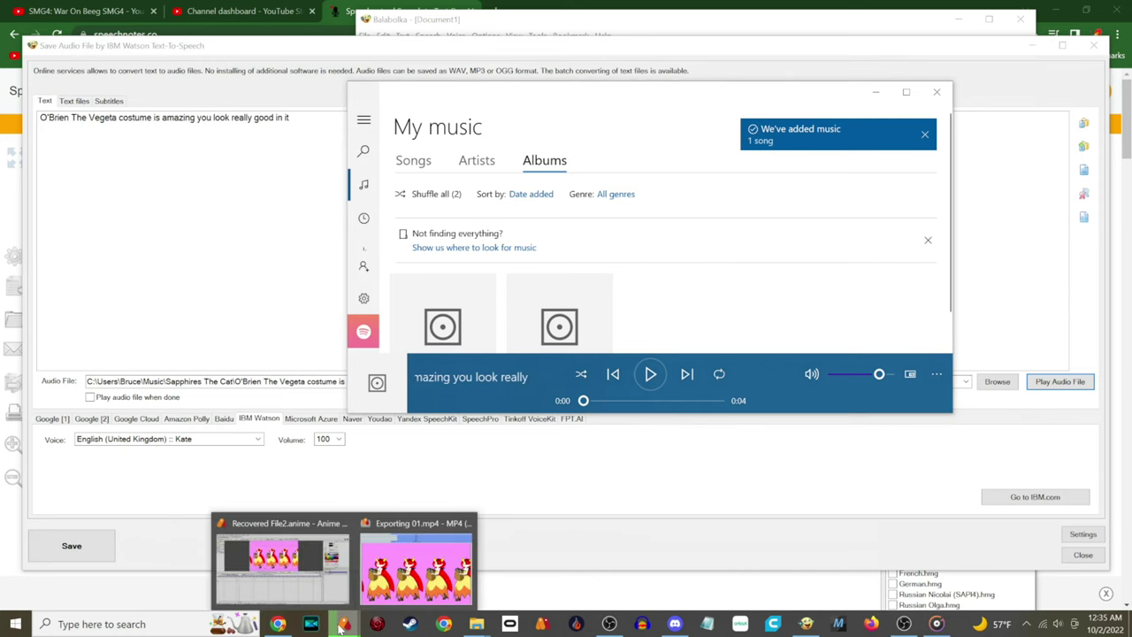
pyautogui.click(287, 581)
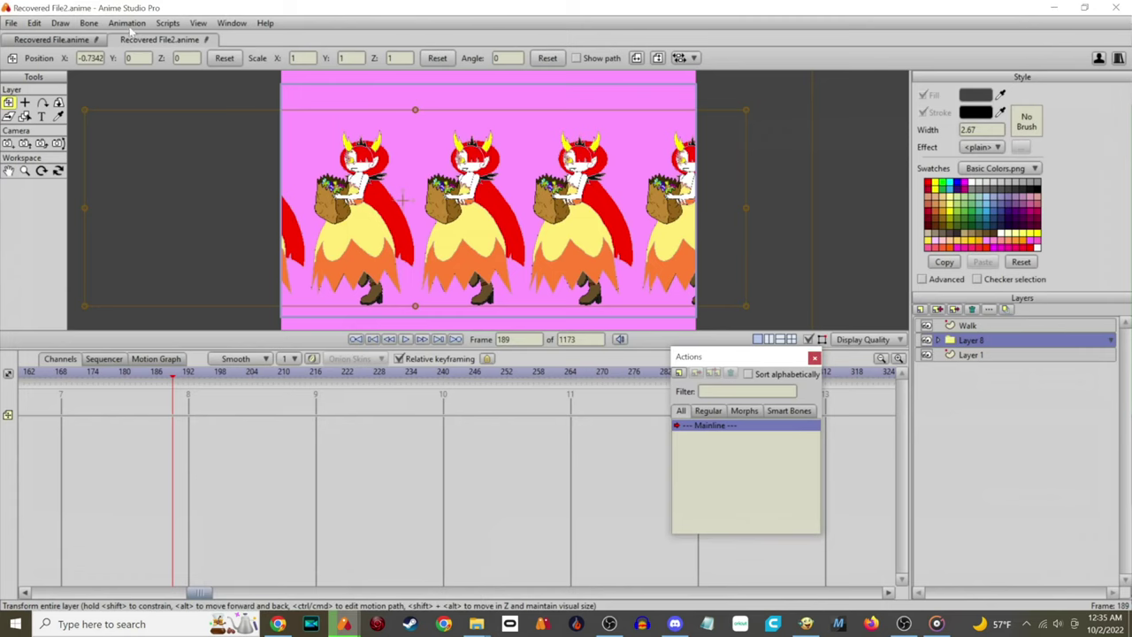
pyautogui.click(73, 39)
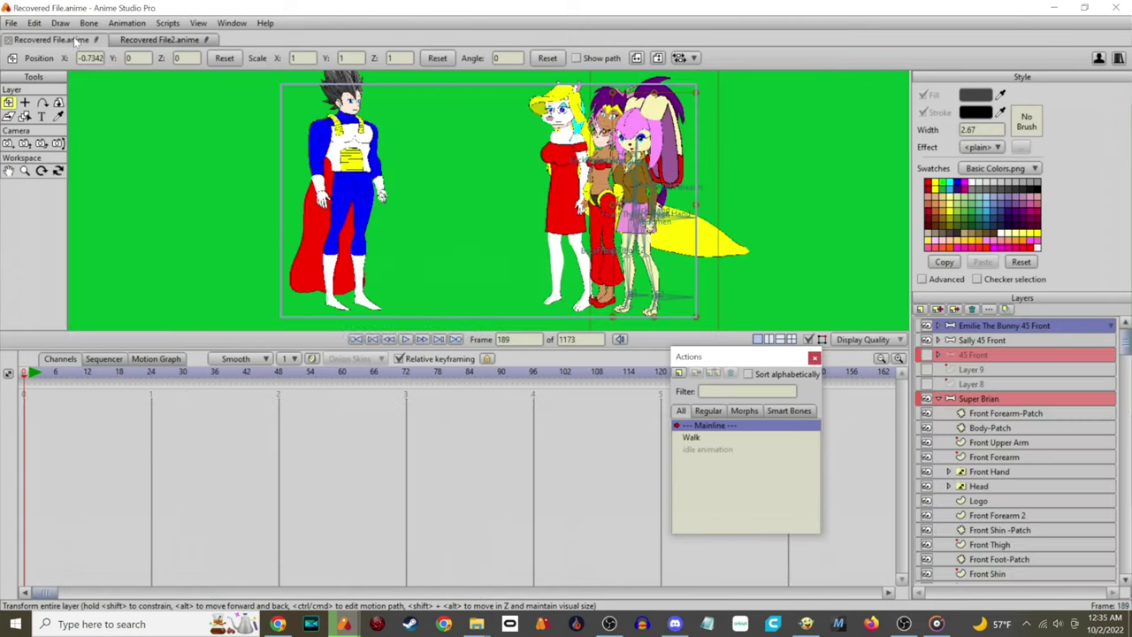
# - Examine the faces of the grouped female characters up close at frames 0 and 1
pyautogui.moveTo(568, 196); pyautogui.dragTo(430, 254)
pyautogui.scroll(3, 438, 221)
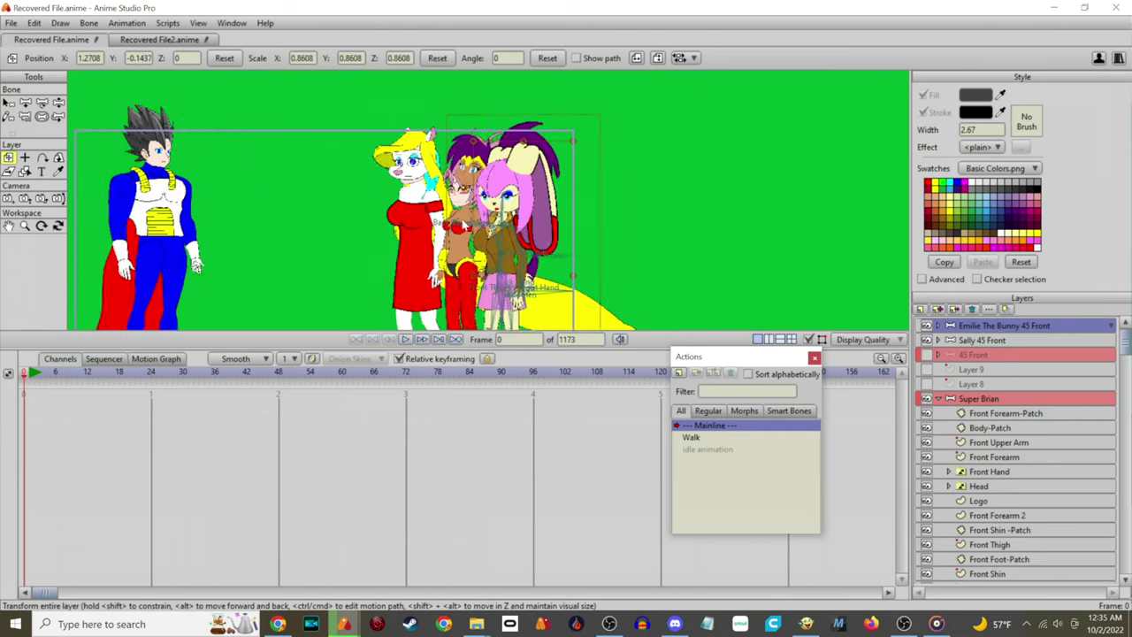
pyautogui.scroll(4, 488, 202)
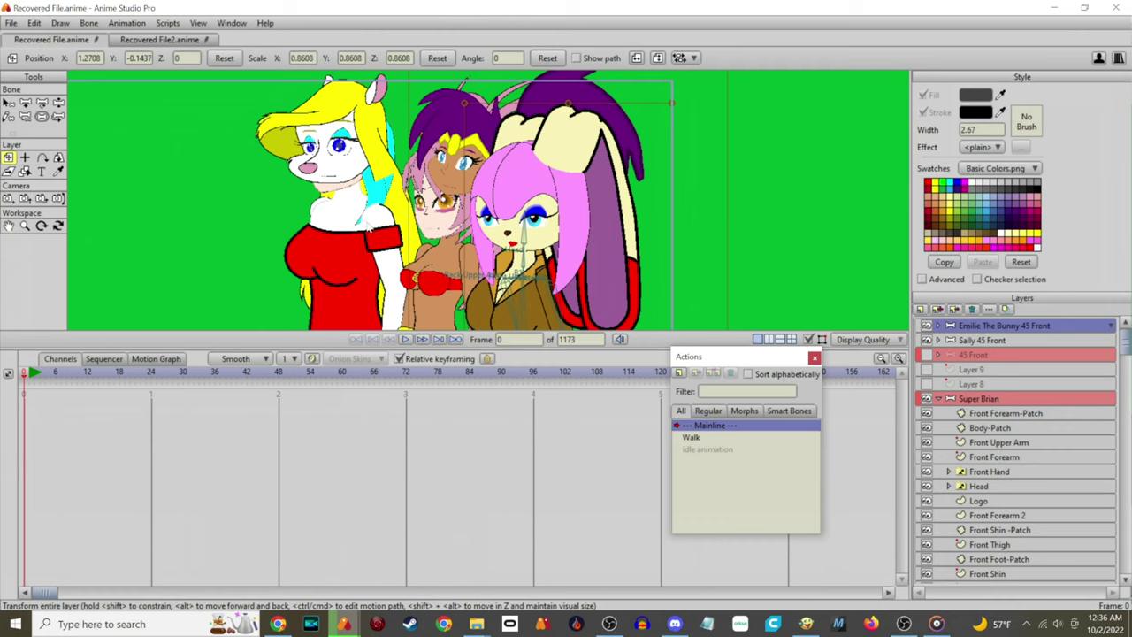
pyautogui.scroll(1, 372, 226)
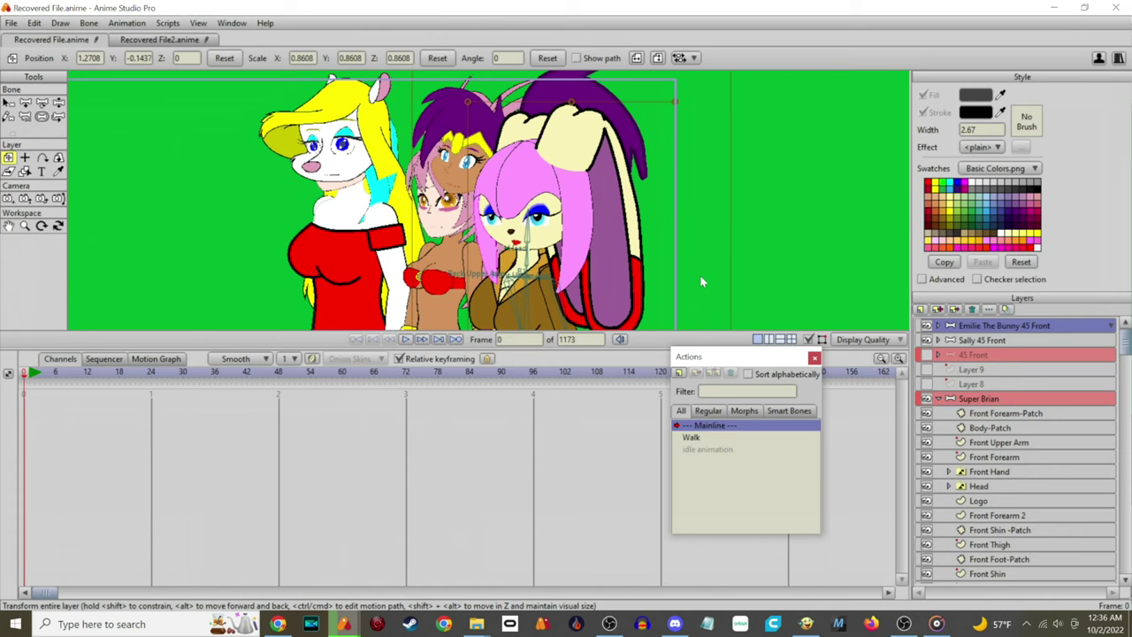
pyautogui.hotkey('ctrl', 'Right')
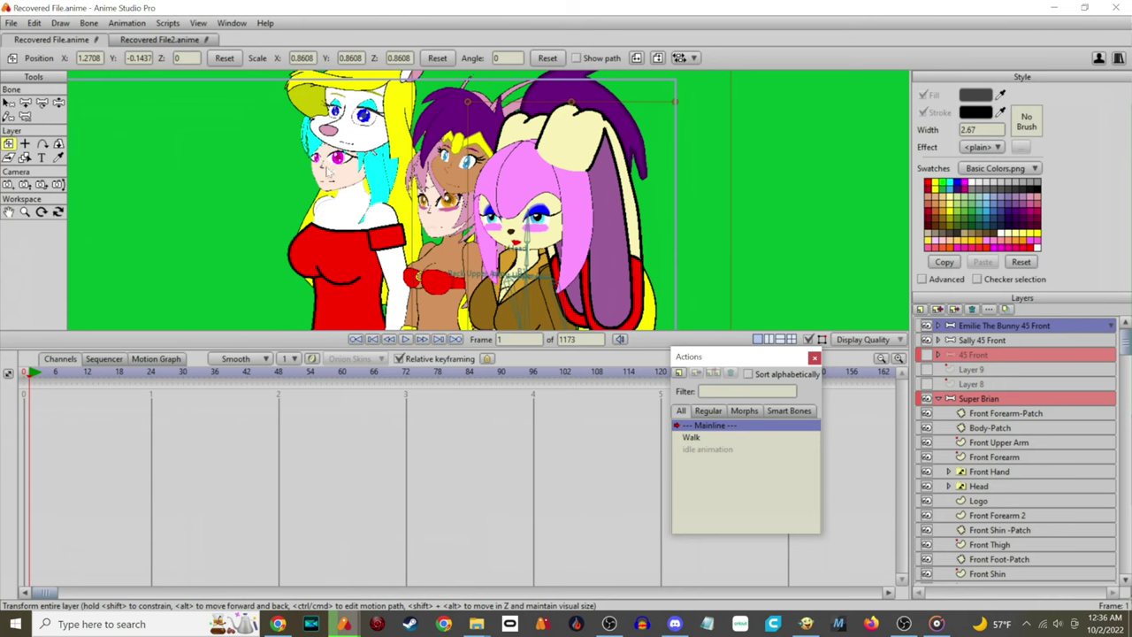
pyautogui.scroll(5, 354, 175)
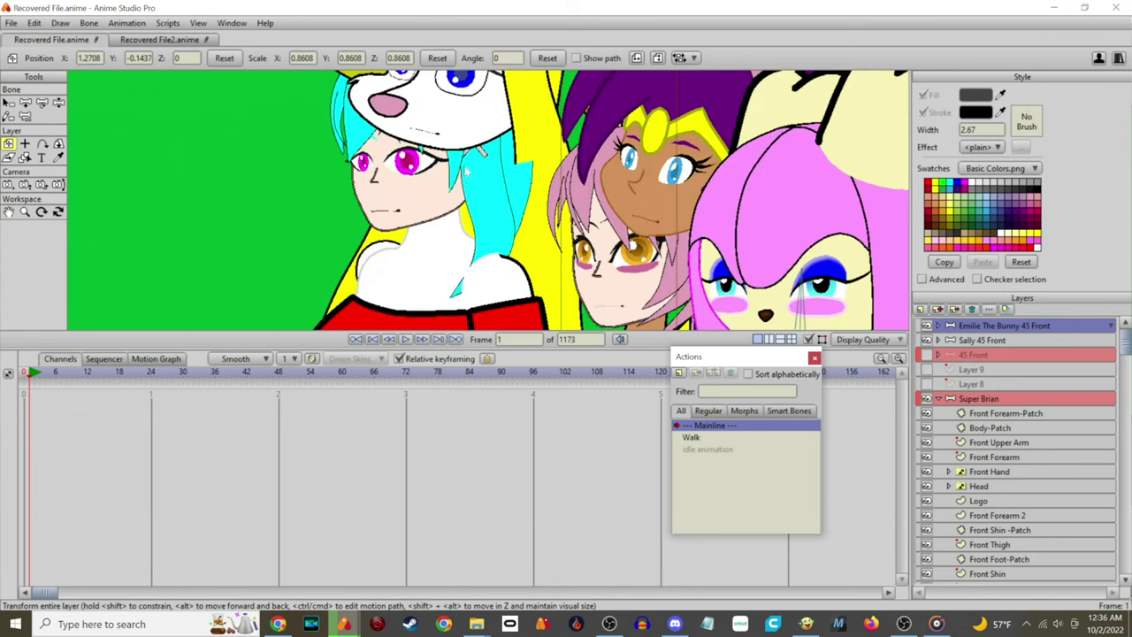
pyautogui.moveTo(464, 168); pyautogui.dragTo(446, 224)
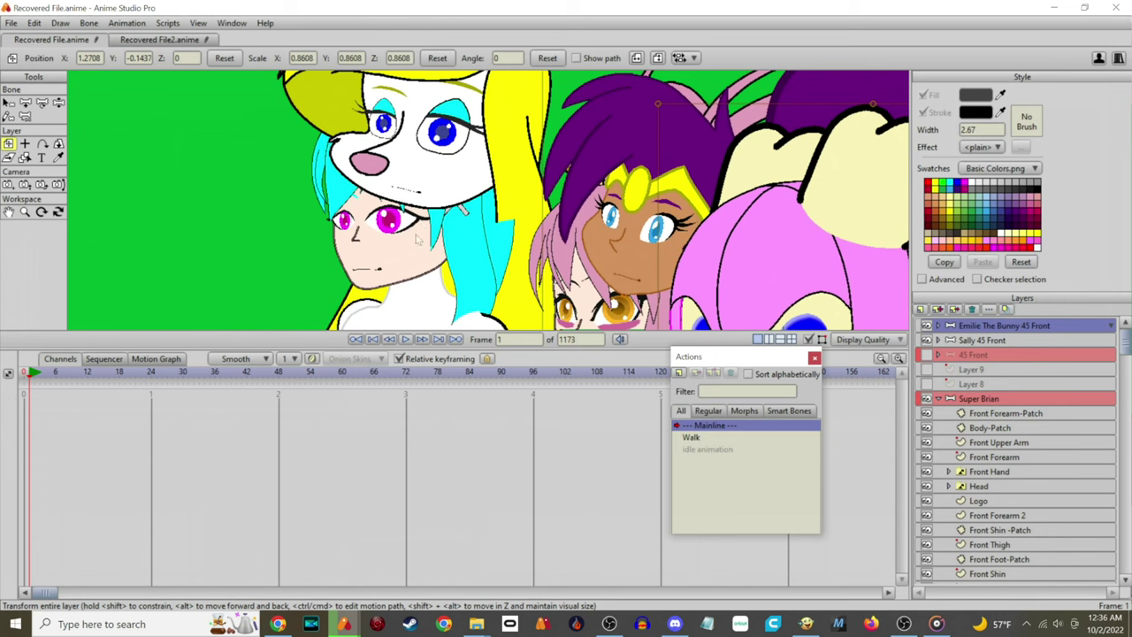
pyautogui.scroll(-3, 429, 181)
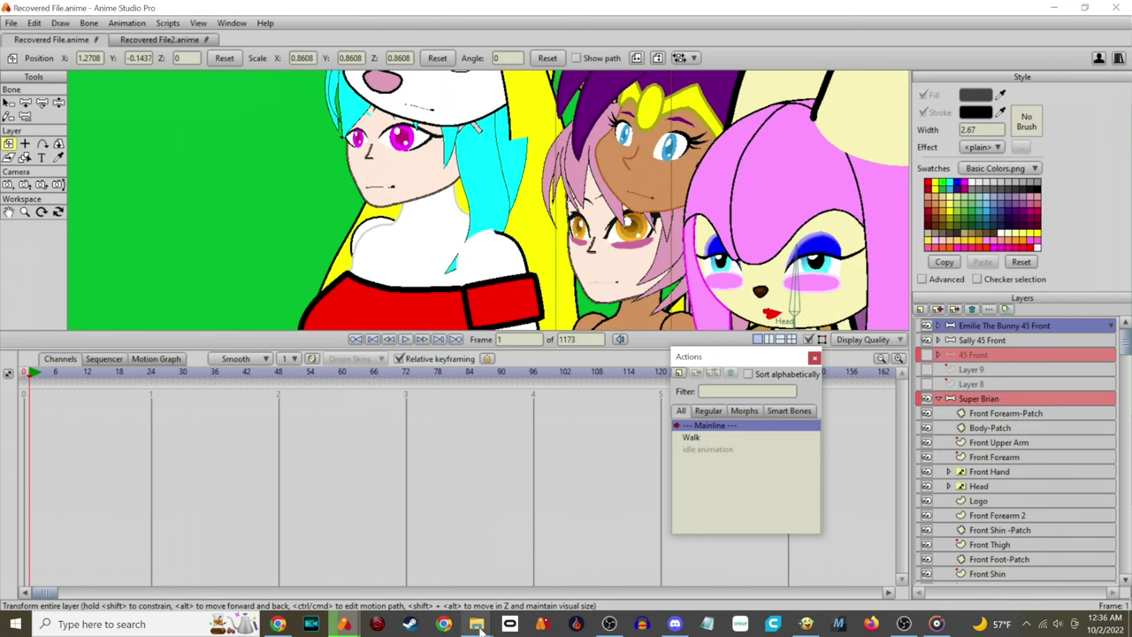
# - Switch to File Explorer and open the Sapphires The Cat folder inside Music
pyautogui.moveTo(478, 625)
pyautogui.click(414, 566)
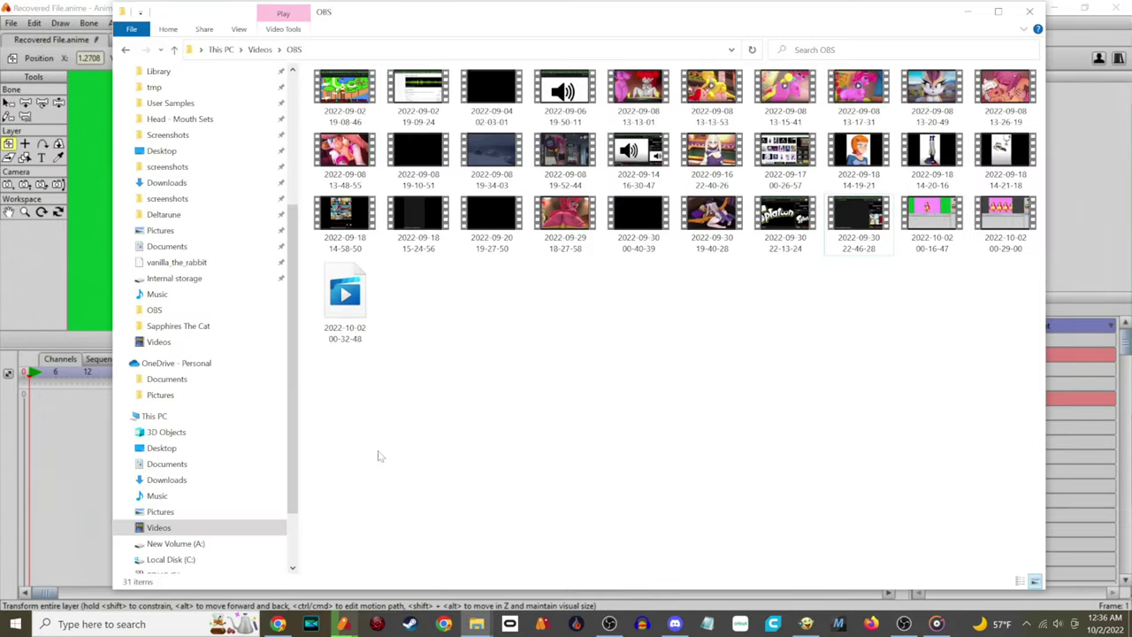
pyautogui.click(156, 496)
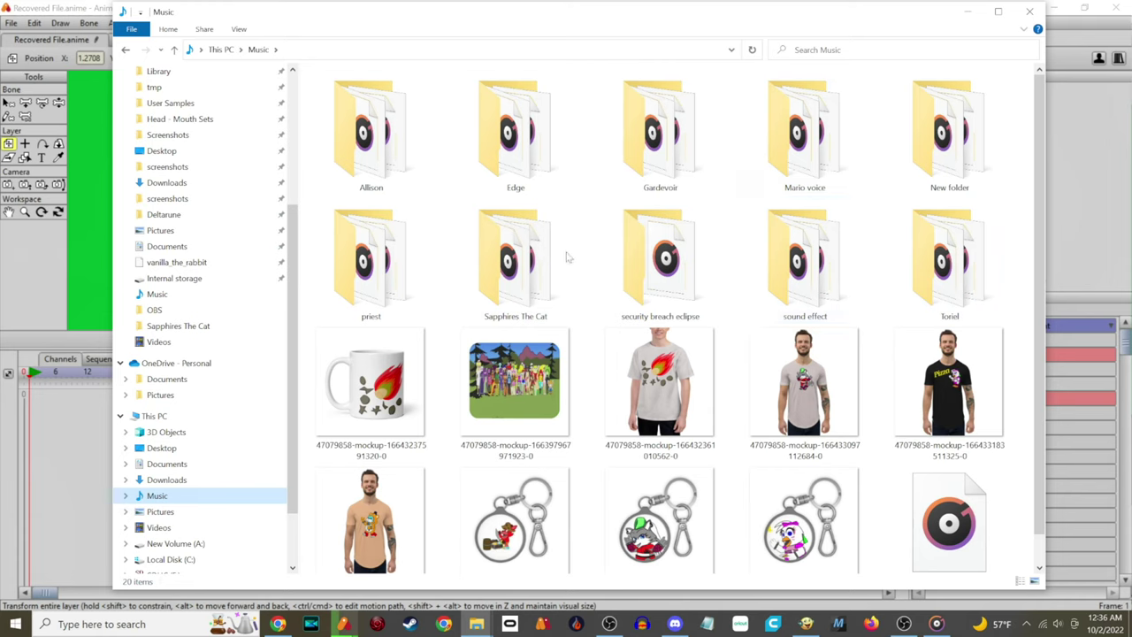
pyautogui.doubleClick(382, 296)
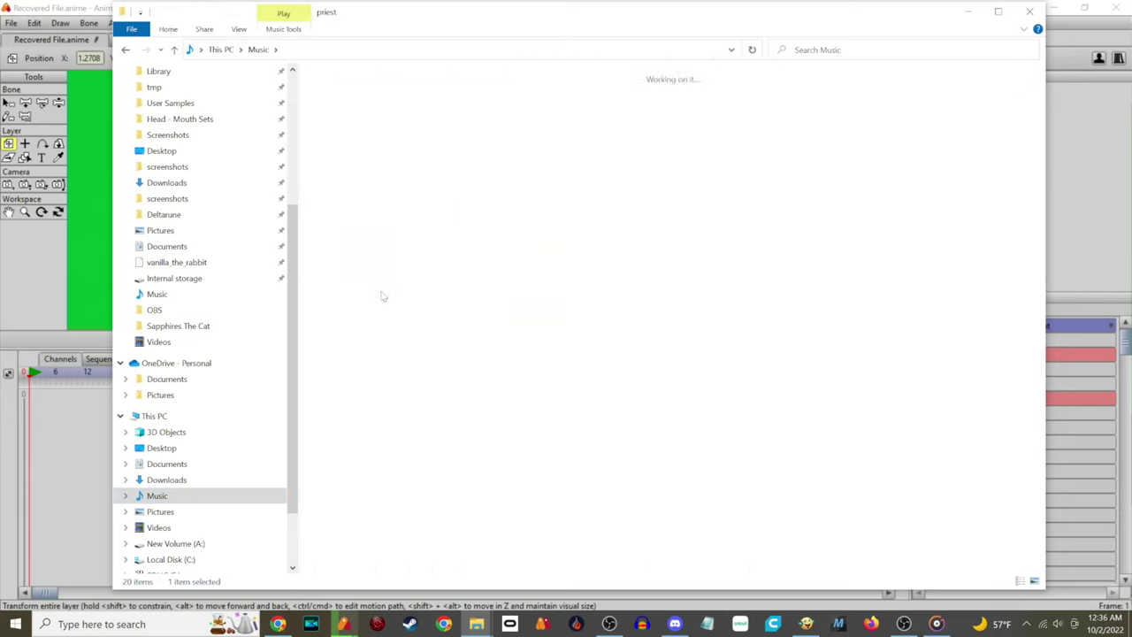
pyautogui.hotkey('alt', 'Left')
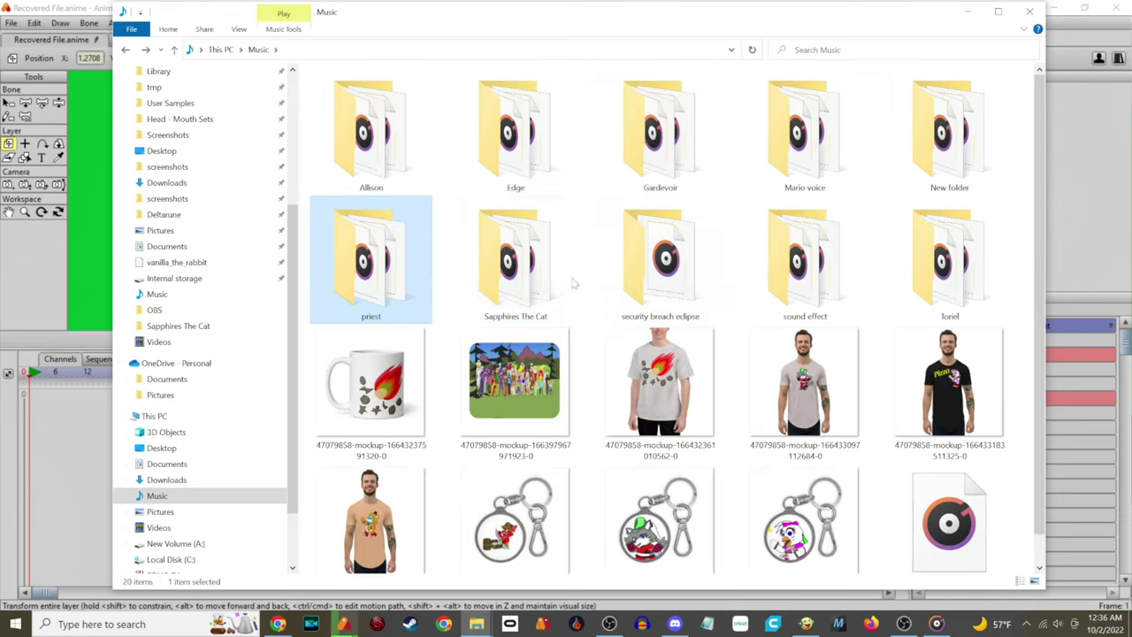
pyautogui.doubleClick(500, 281)
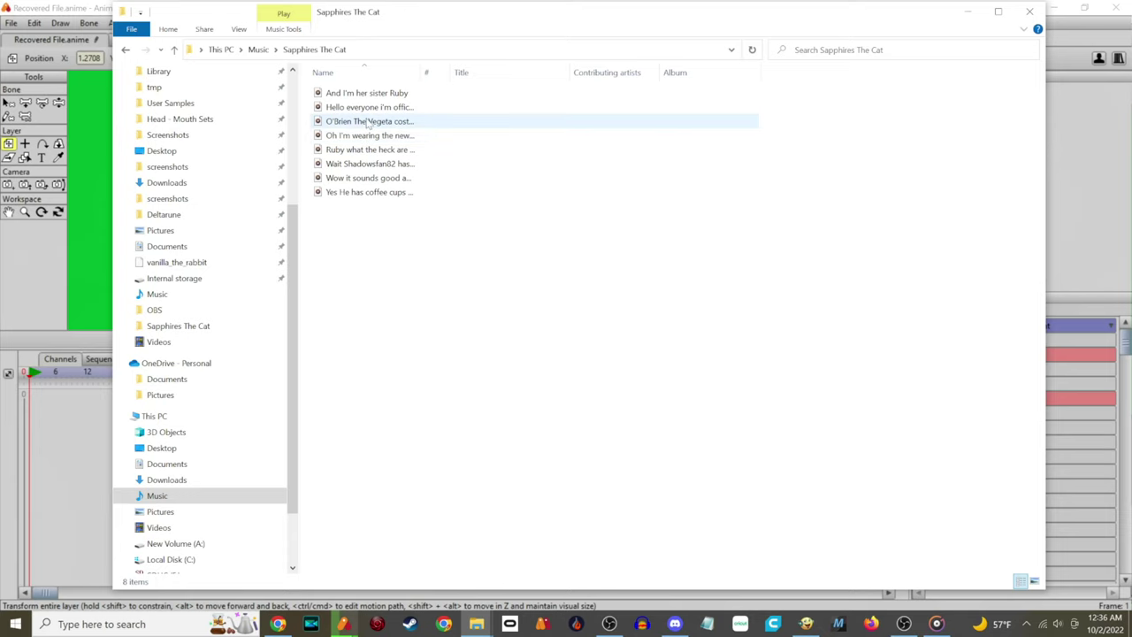
# - Import the "Vegeta costume is amazing you look really good in it" WAV file into the Recovered File.anime project as an audio layer
pyautogui.click(368, 124)
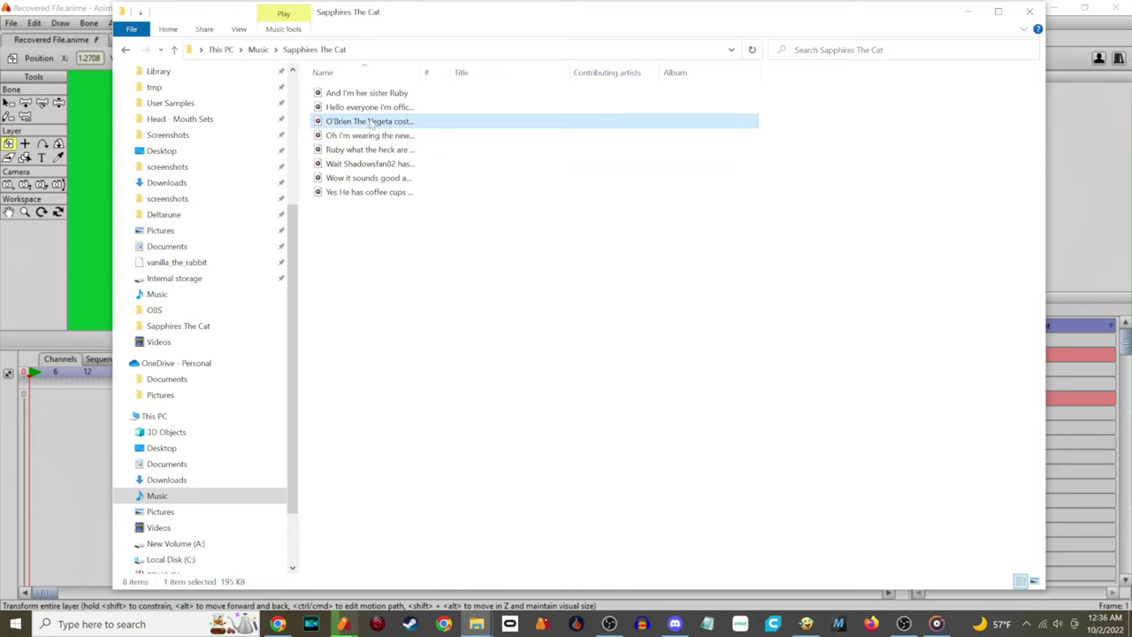
pyautogui.moveTo(370, 124); pyautogui.dragTo(89, 254)
pyautogui.click(89, 254)
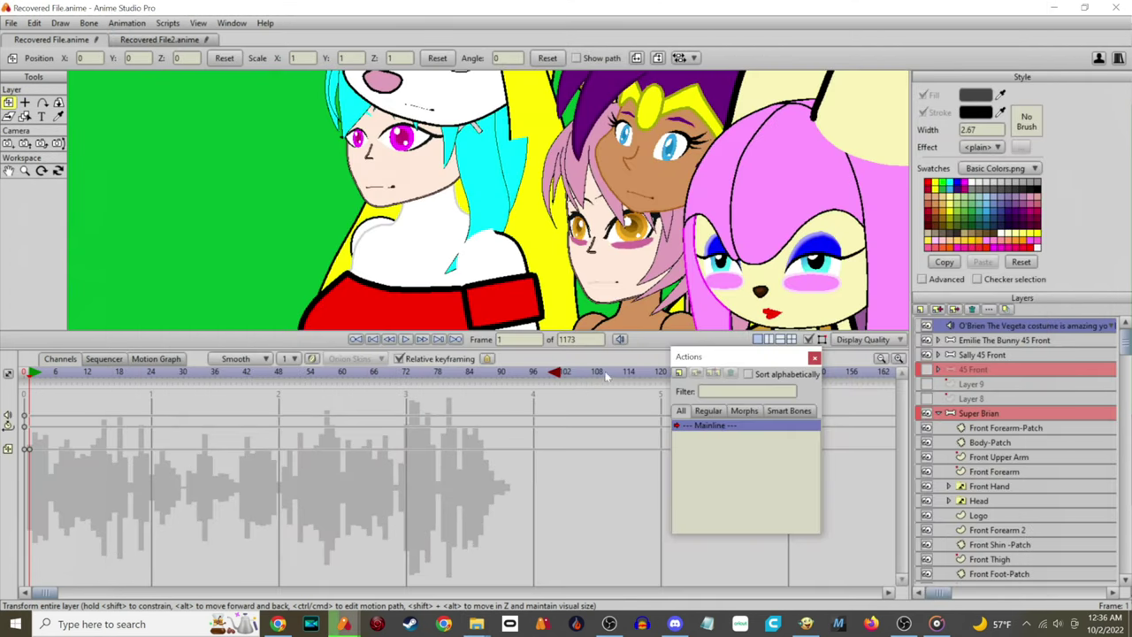
# - Select the Mouth switch layer in the 45 Front head of the cyan-haired character in the red dress
pyautogui.click(25, 117)
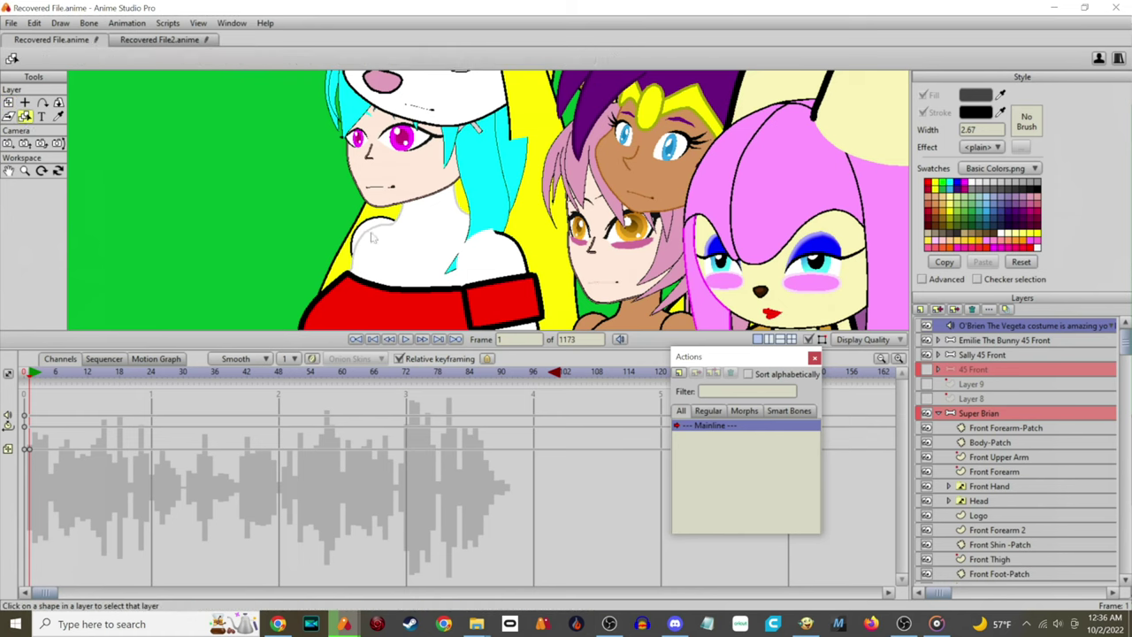
pyautogui.click(410, 266)
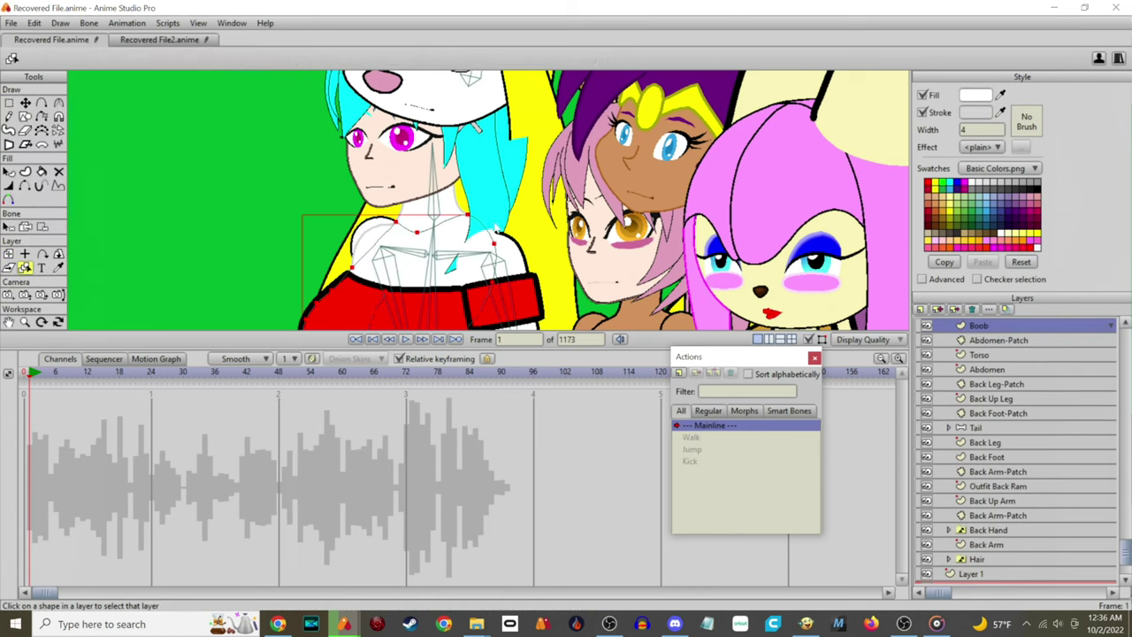
pyautogui.click(585, 263)
pyautogui.click(667, 129)
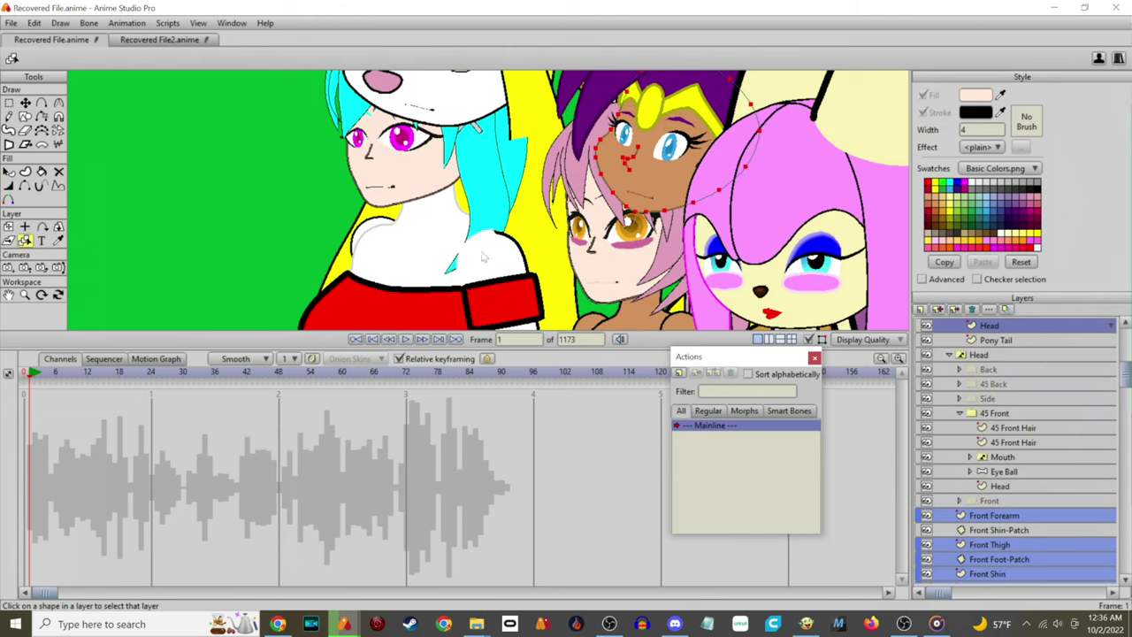
pyautogui.click(647, 200)
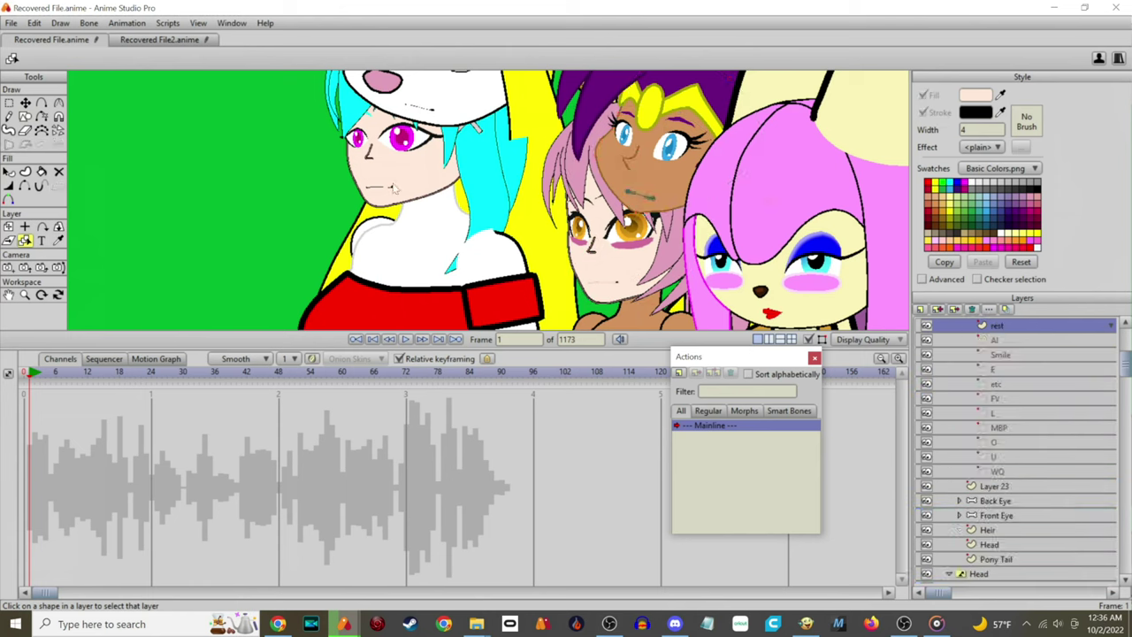
pyautogui.click(425, 187)
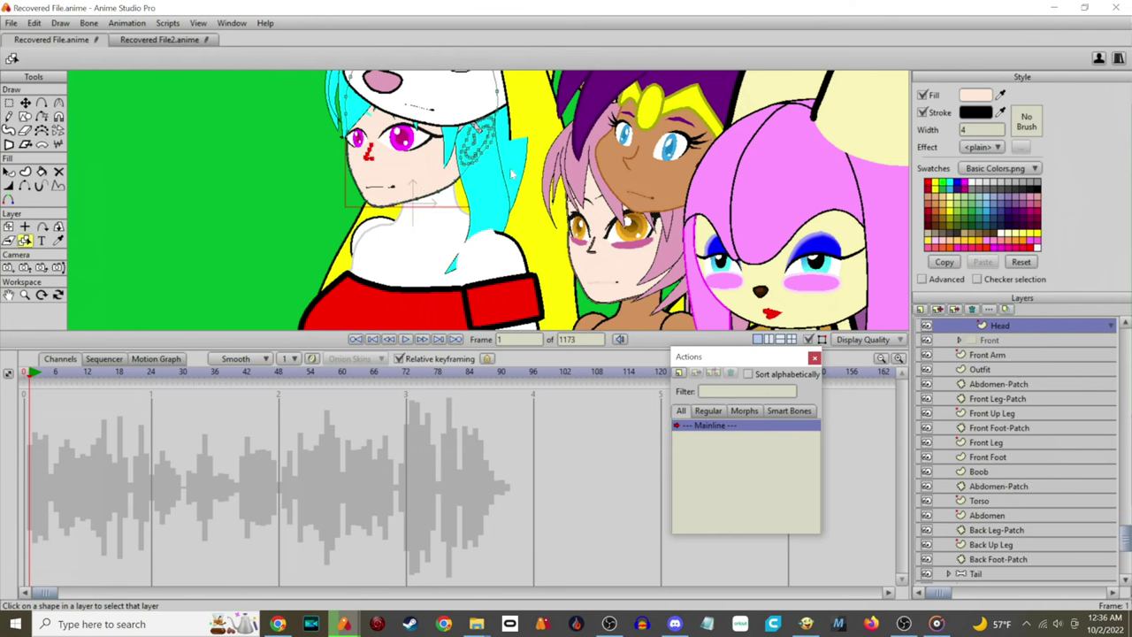
pyautogui.scroll(2, 1053, 355)
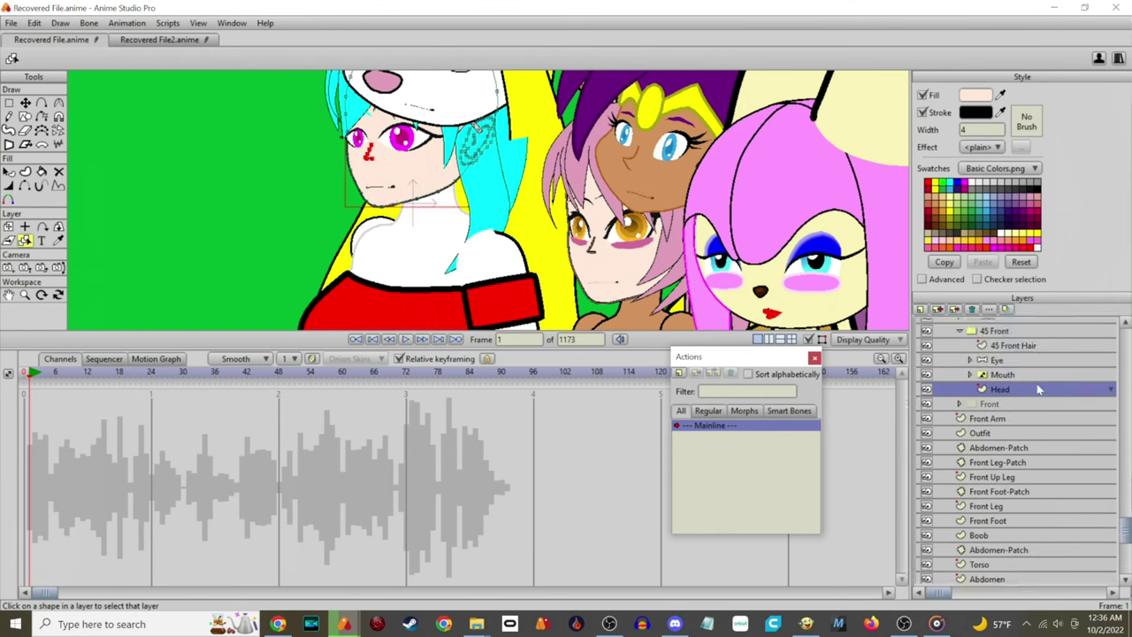
pyautogui.click(1003, 375)
# - Set the Mouth switch layer's audio sync source to the imported Vegeta costume WAV file
pyautogui.doubleClick(1004, 375)
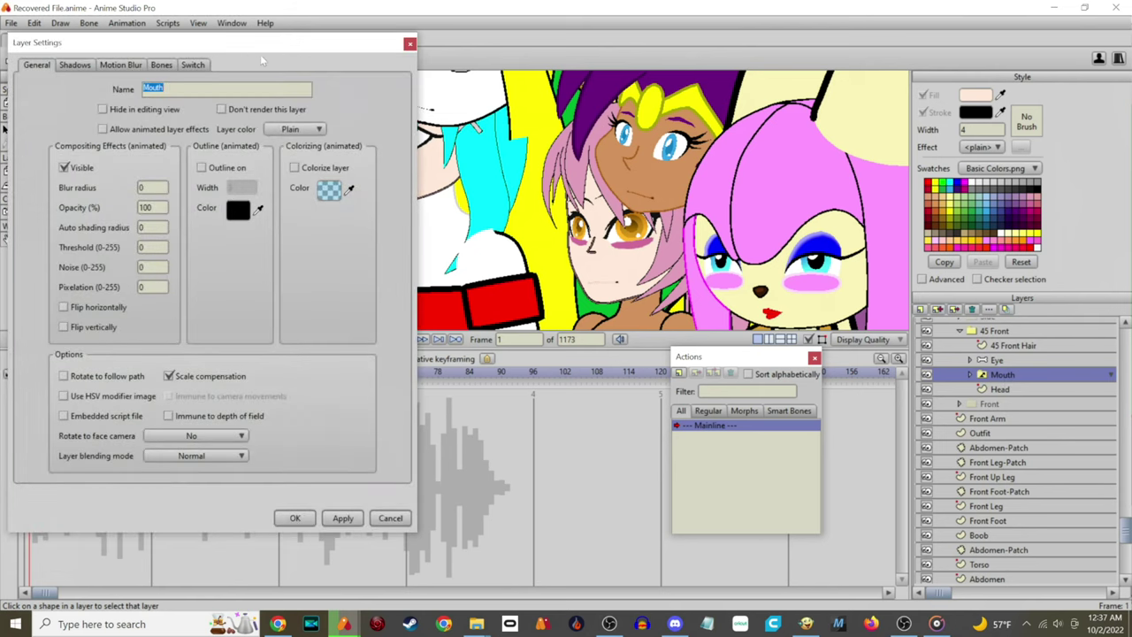
pyautogui.moveTo(262, 42); pyautogui.dragTo(569, 43)
pyautogui.click(502, 65)
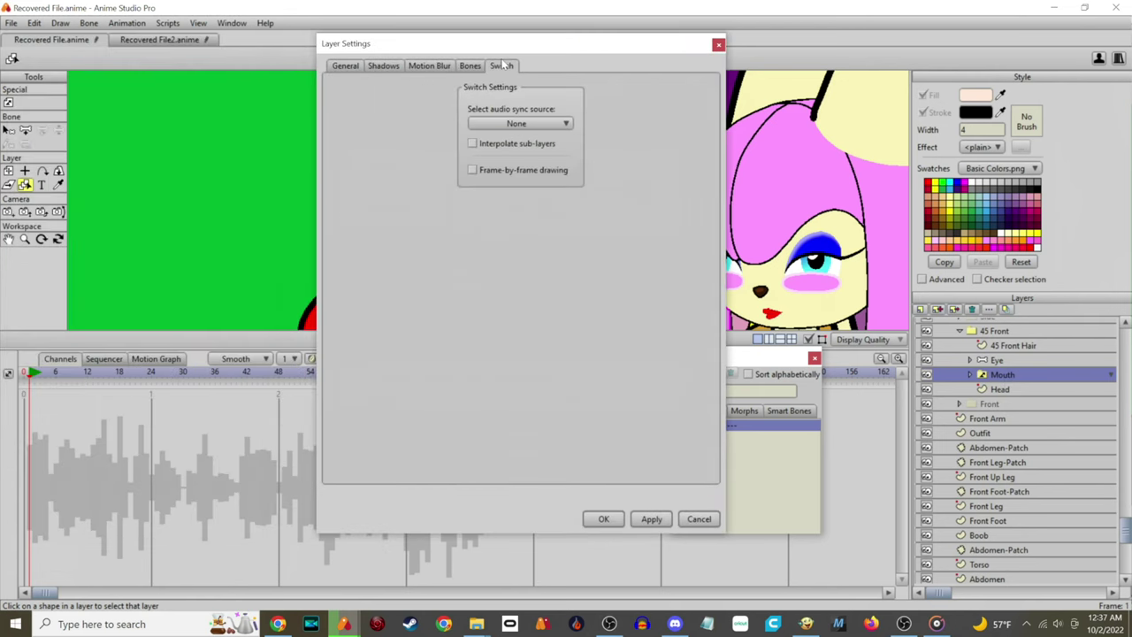
pyautogui.click(510, 122)
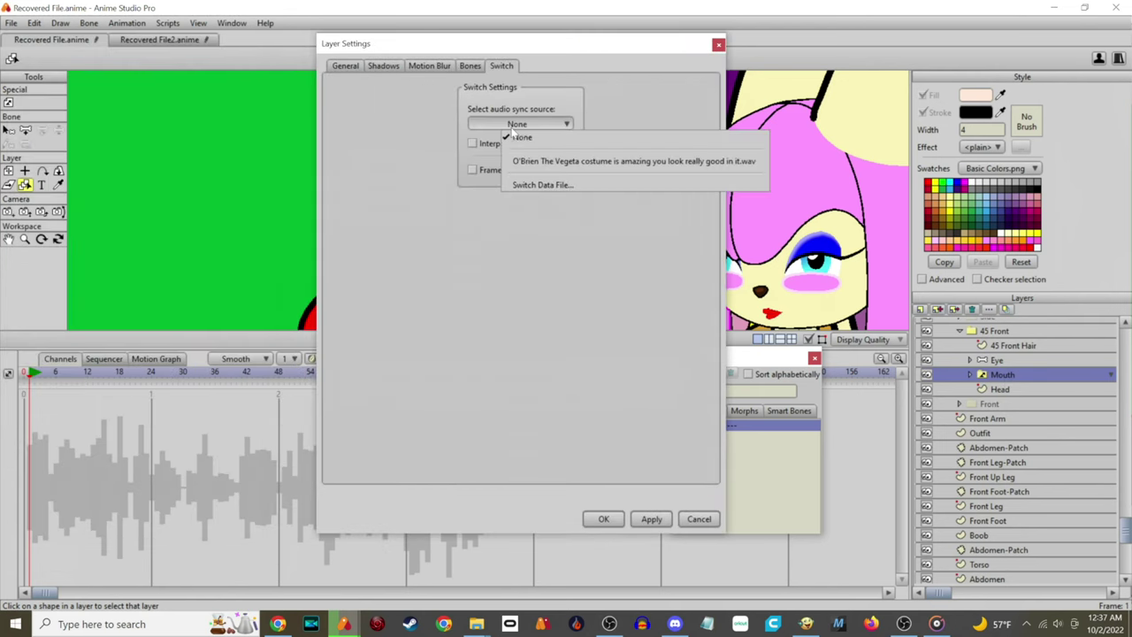
pyautogui.click(590, 167)
pyautogui.click(645, 522)
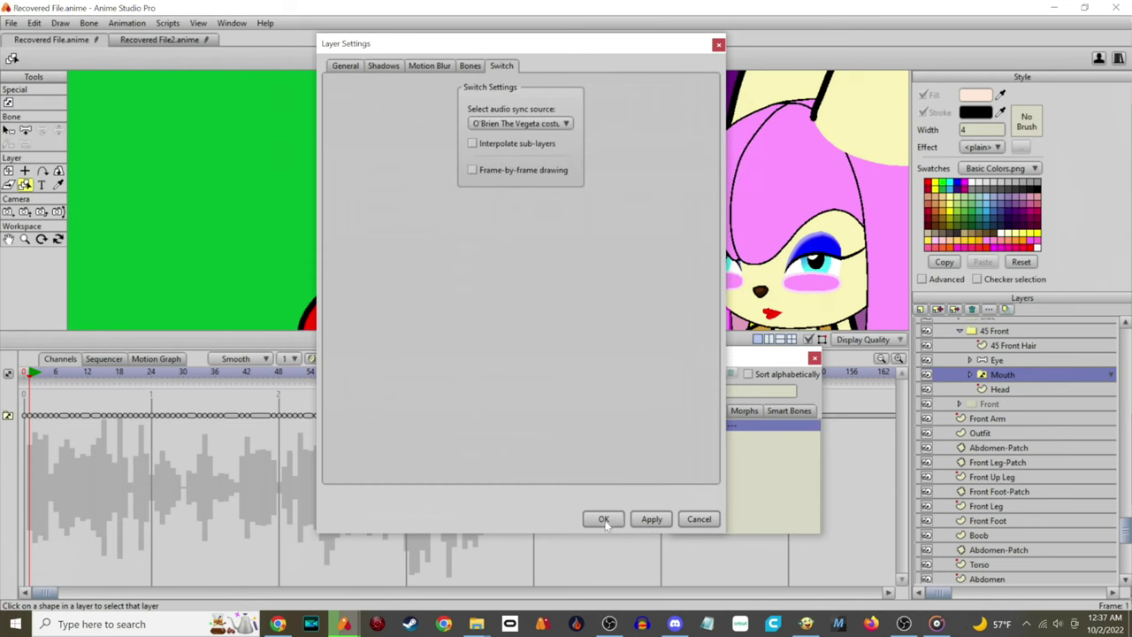
pyautogui.click(604, 521)
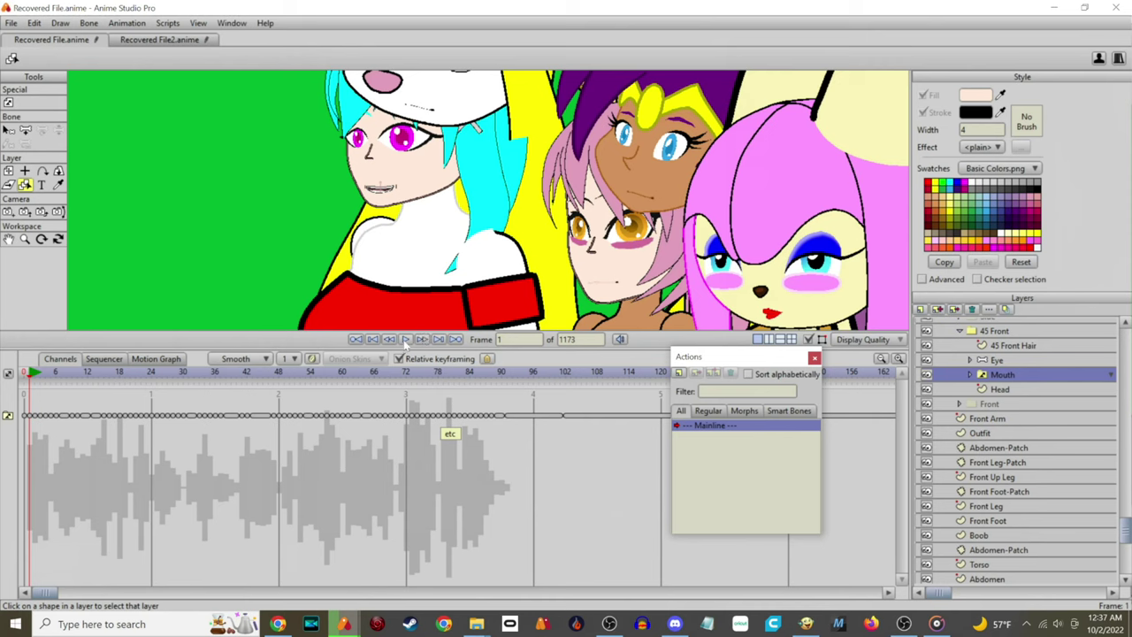
# - Play back the lip-synced mouth animation and view the whole group of characters
pyautogui.click(405, 340)
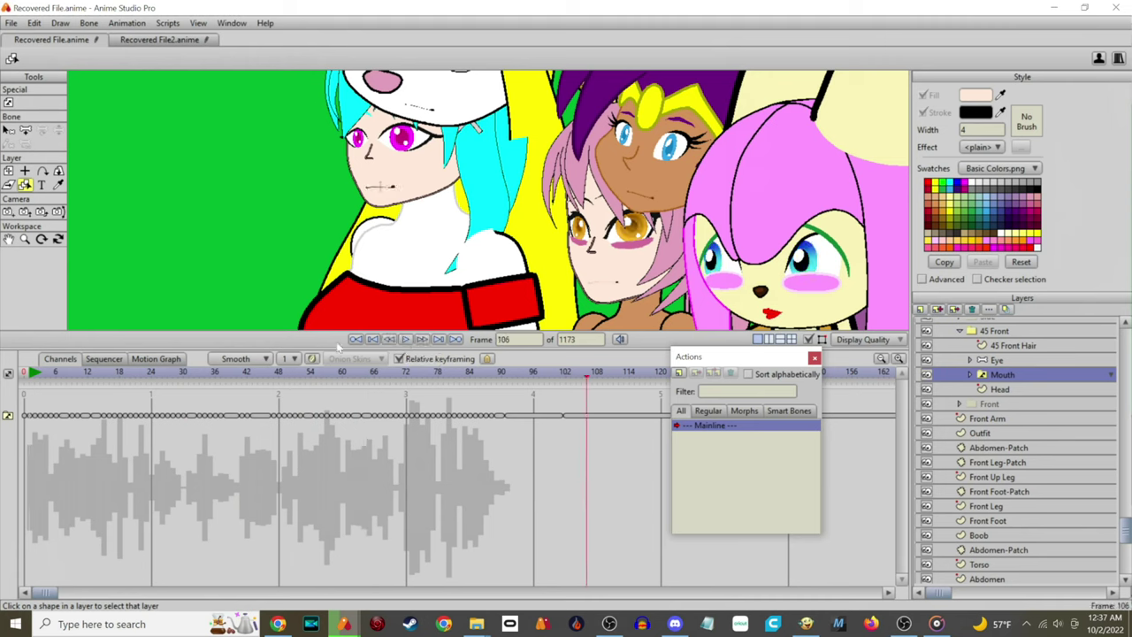
pyautogui.moveTo(295, 155); pyautogui.dragTo(381, 122)
pyautogui.scroll(-5, 408, 158)
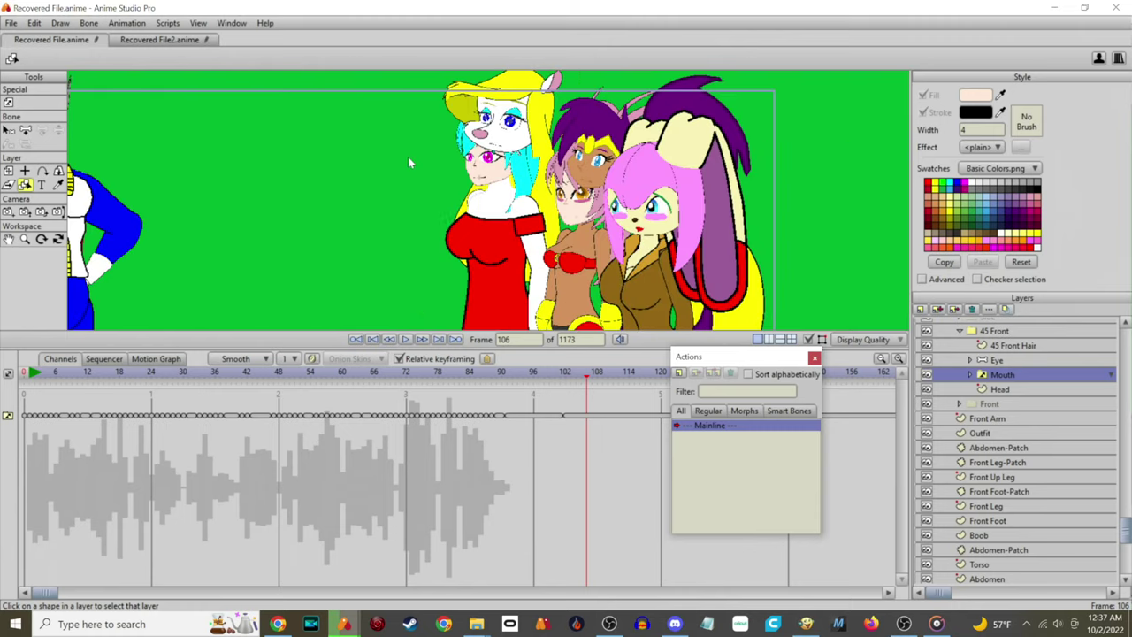
pyautogui.moveTo(399, 209); pyautogui.dragTo(355, 165)
pyautogui.moveTo(533, 224); pyautogui.dragTo(581, 236)
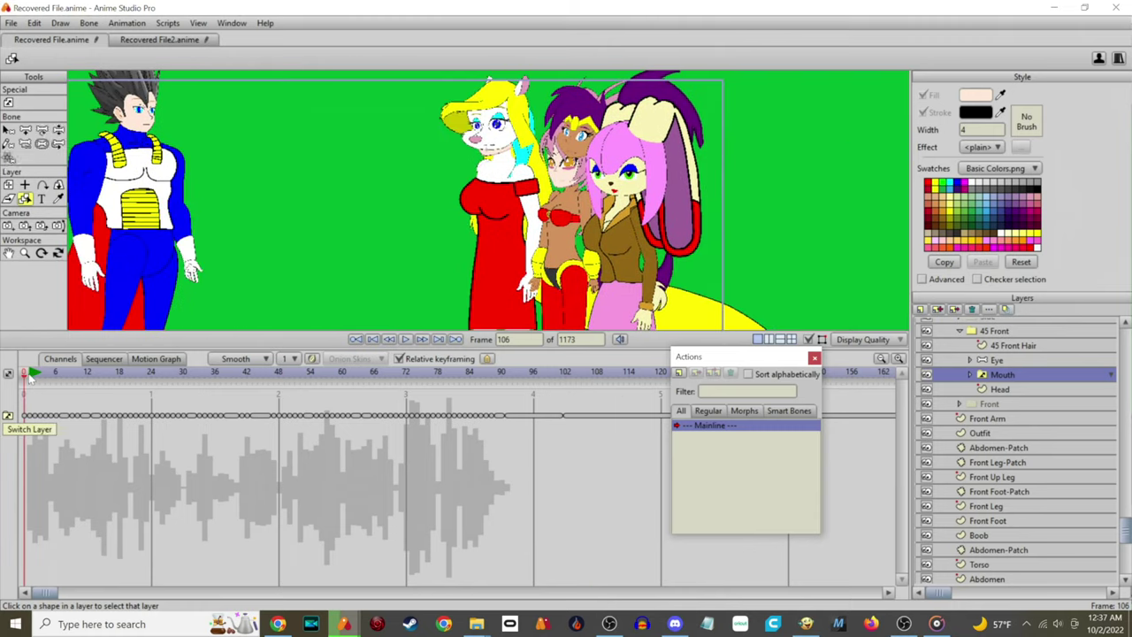
# - Scrub through the voice line from frame 0 to 95 and set the animation's end frame to 96
pyautogui.moveTo(29, 373)
pyautogui.mouseDown()
pyautogui.moveTo(178, 381)
pyautogui.moveTo(23, 394)
pyautogui.mouseUp()
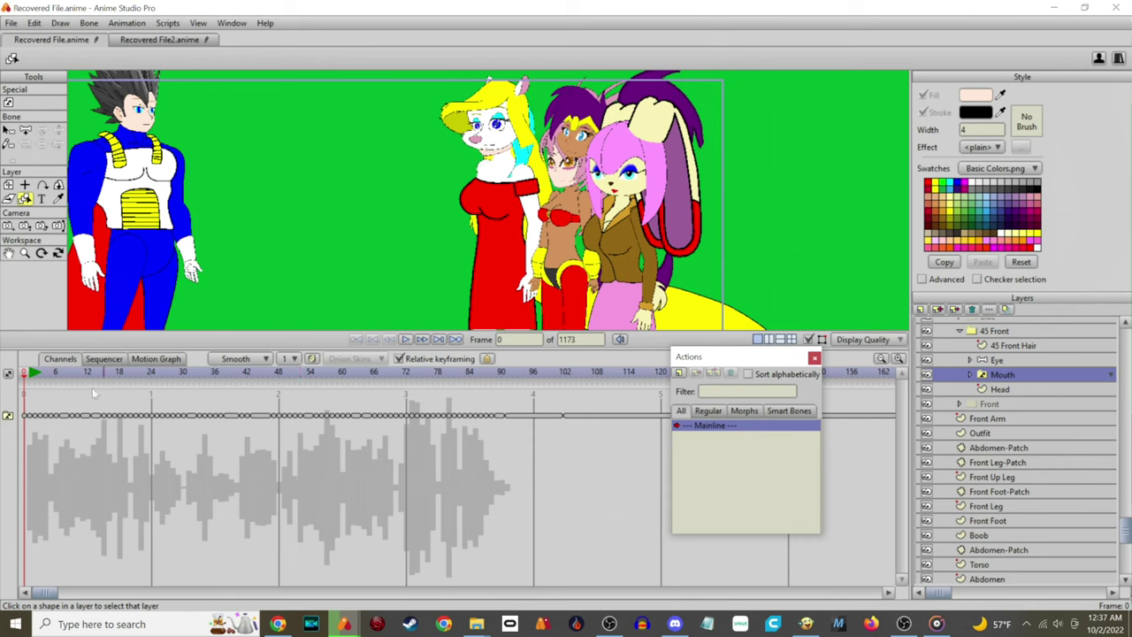
pyautogui.moveTo(34, 375); pyautogui.dragTo(528, 390)
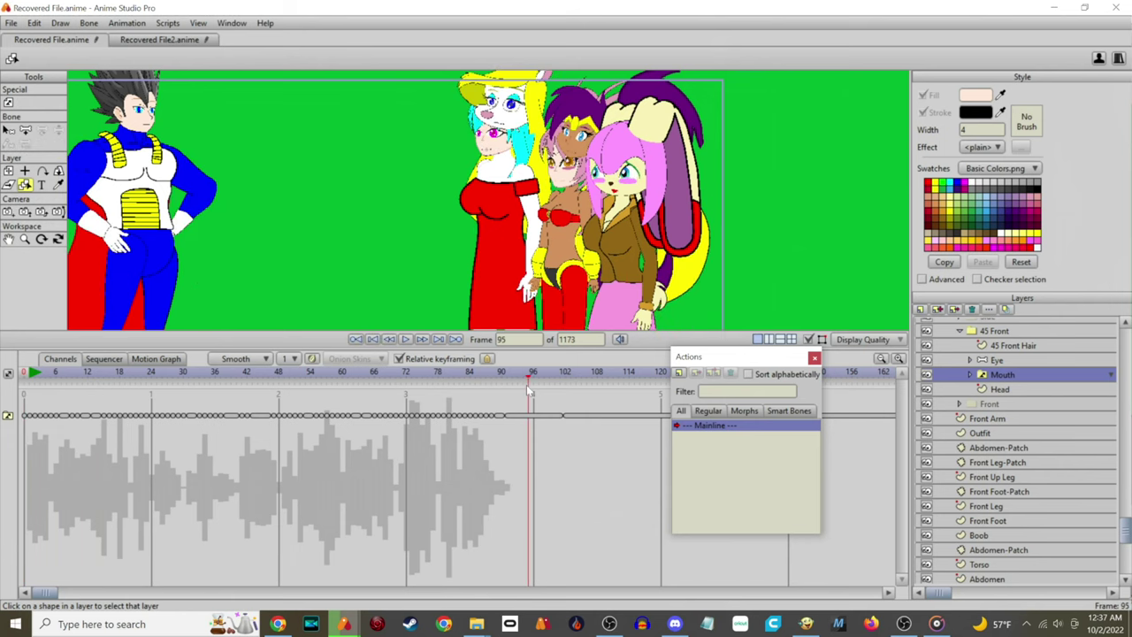
pyautogui.keyDown('alt'); pyautogui.rightClick(533, 378); pyautogui.keyUp('alt')
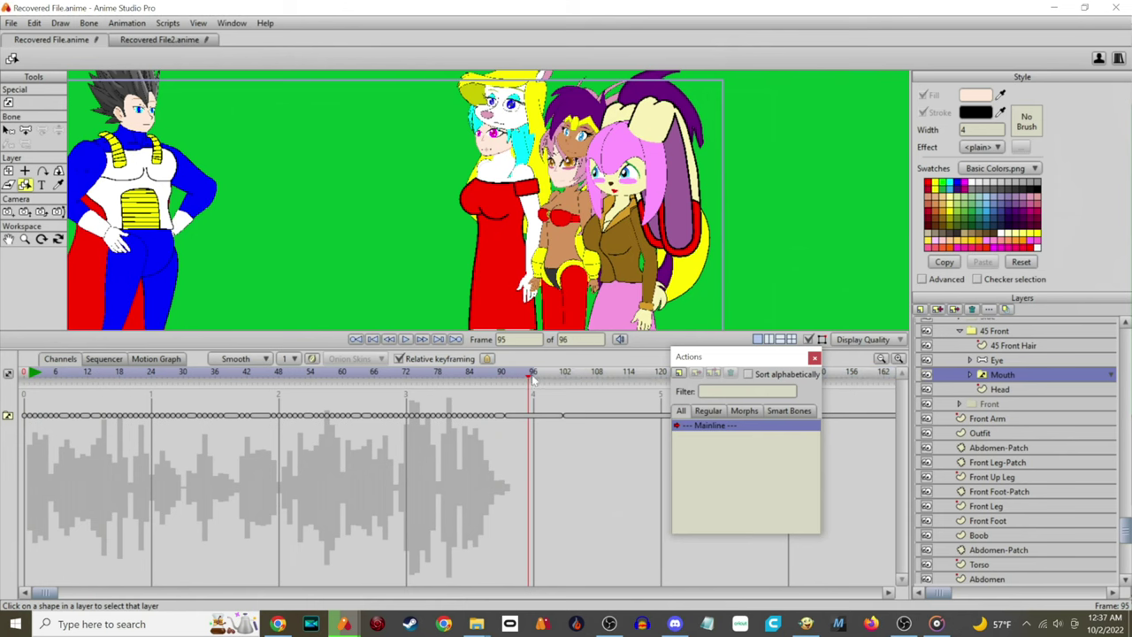
# - Select the Minerva Mink 45 Front bone layer of the character in the red dress
pyautogui.moveTo(362, 257); pyautogui.dragTo(415, 283)
pyautogui.scroll(3, 446, 294)
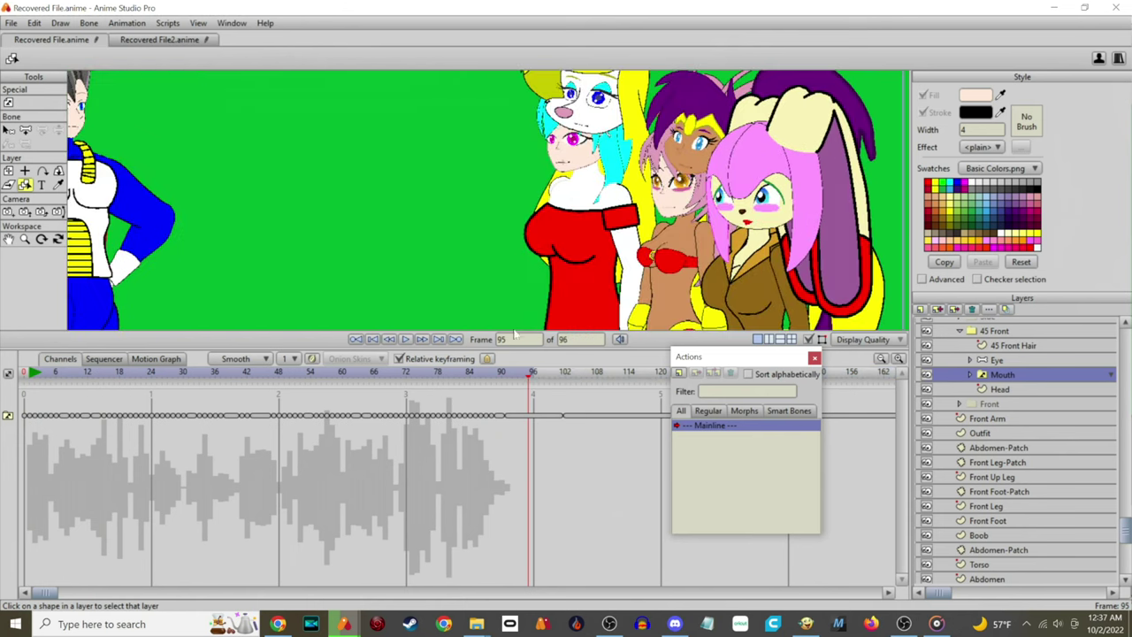
pyautogui.scroll(-3, 477, 294)
pyautogui.scroll(4, 496, 294)
pyautogui.scroll(4, 515, 292)
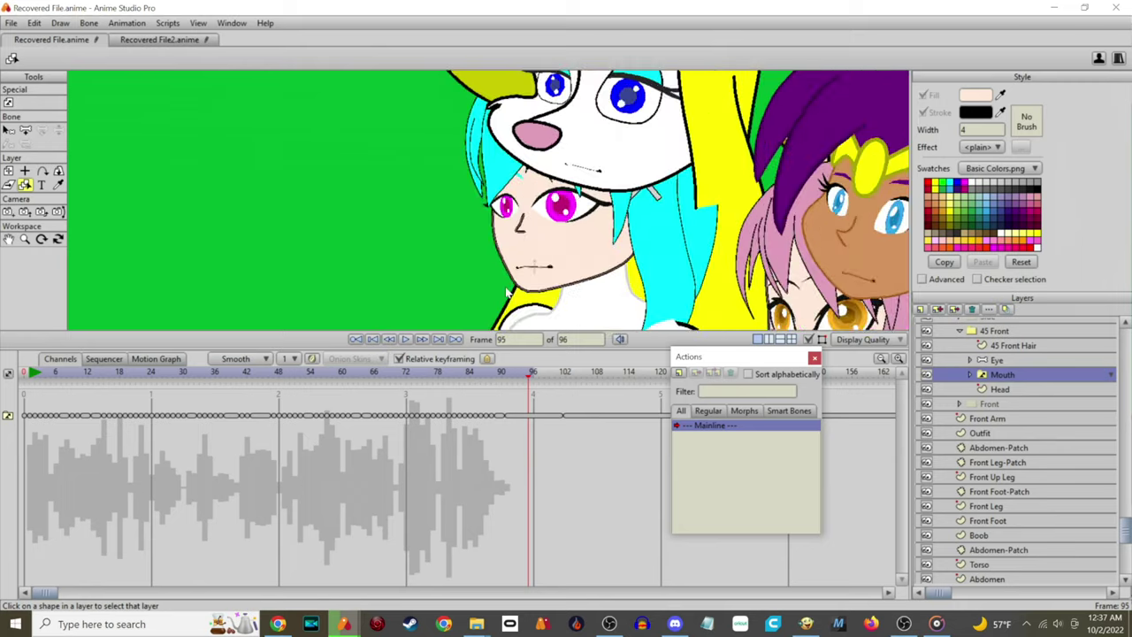
pyautogui.scroll(-6, 508, 290)
pyautogui.moveTo(433, 263); pyautogui.dragTo(334, 168)
pyautogui.scroll(6, 1005, 403)
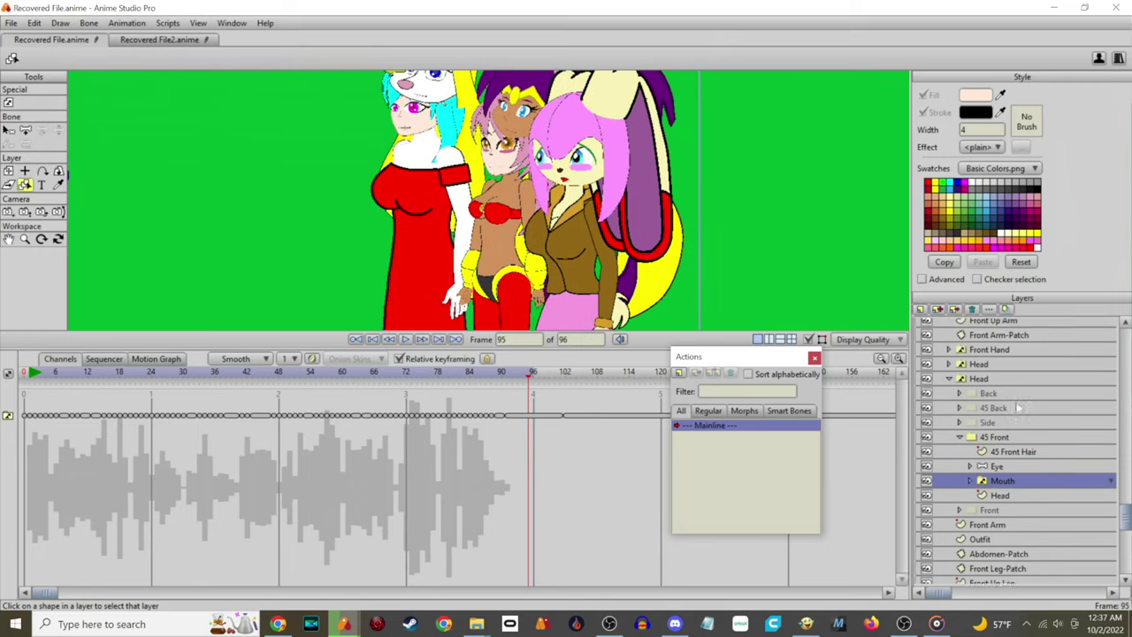
pyautogui.click(985, 498)
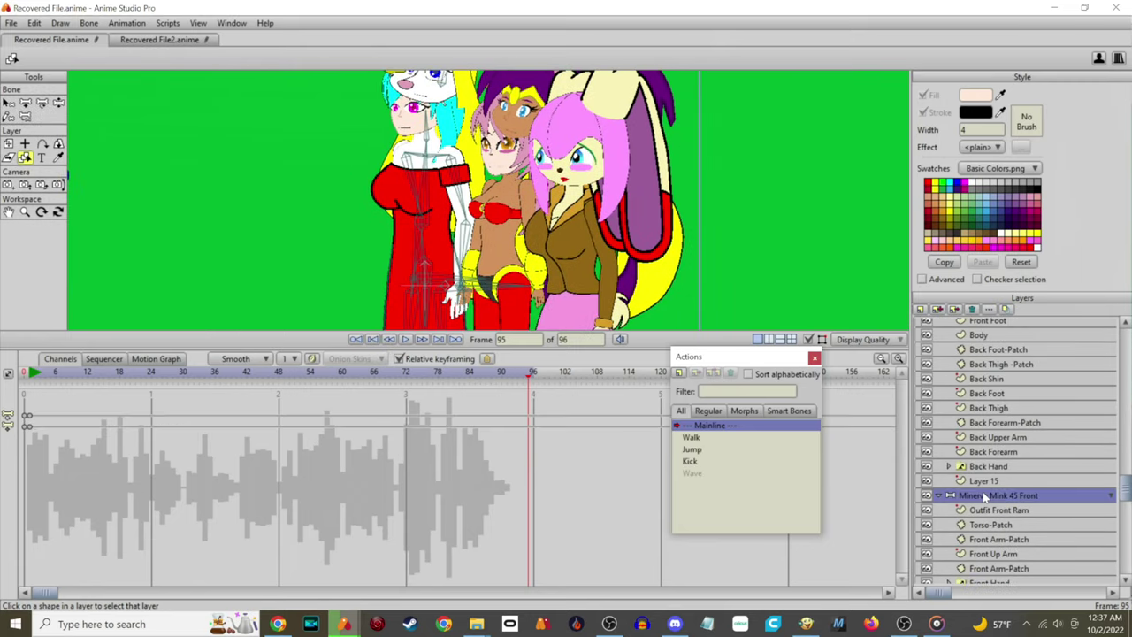
# - At frame 4, pose Minerva's torso leaning forward and tilt her neck and head with the Manipulate Bones tool
pyautogui.moveTo(430, 275); pyautogui.dragTo(447, 307)
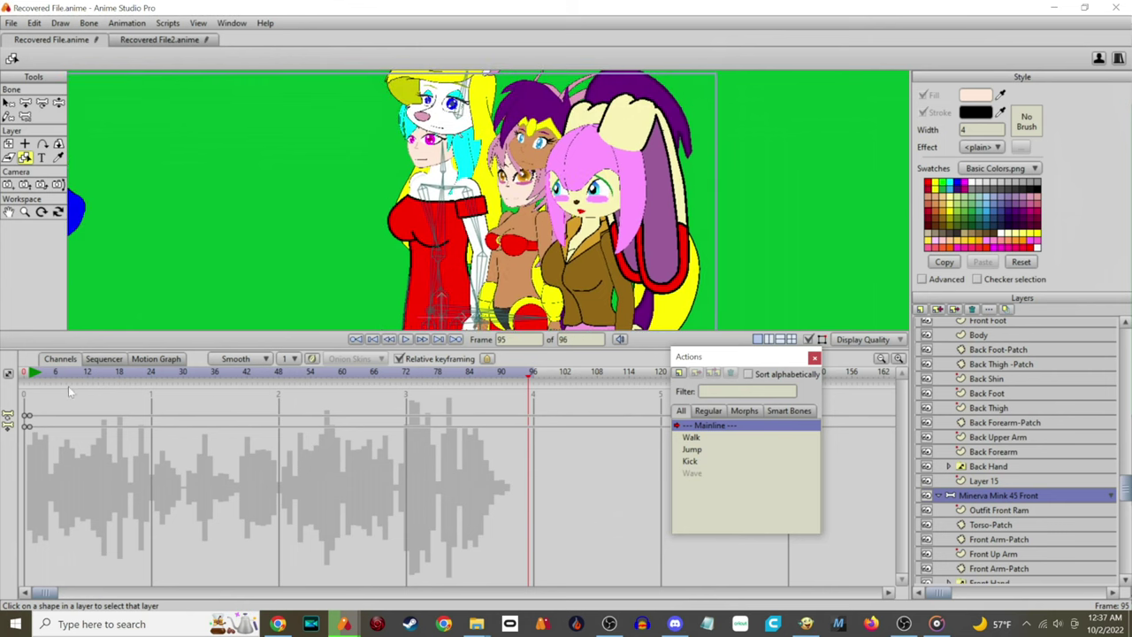
pyautogui.moveTo(37, 384)
pyautogui.mouseDown()
pyautogui.moveTo(24, 380)
pyautogui.moveTo(43, 380)
pyautogui.mouseUp()
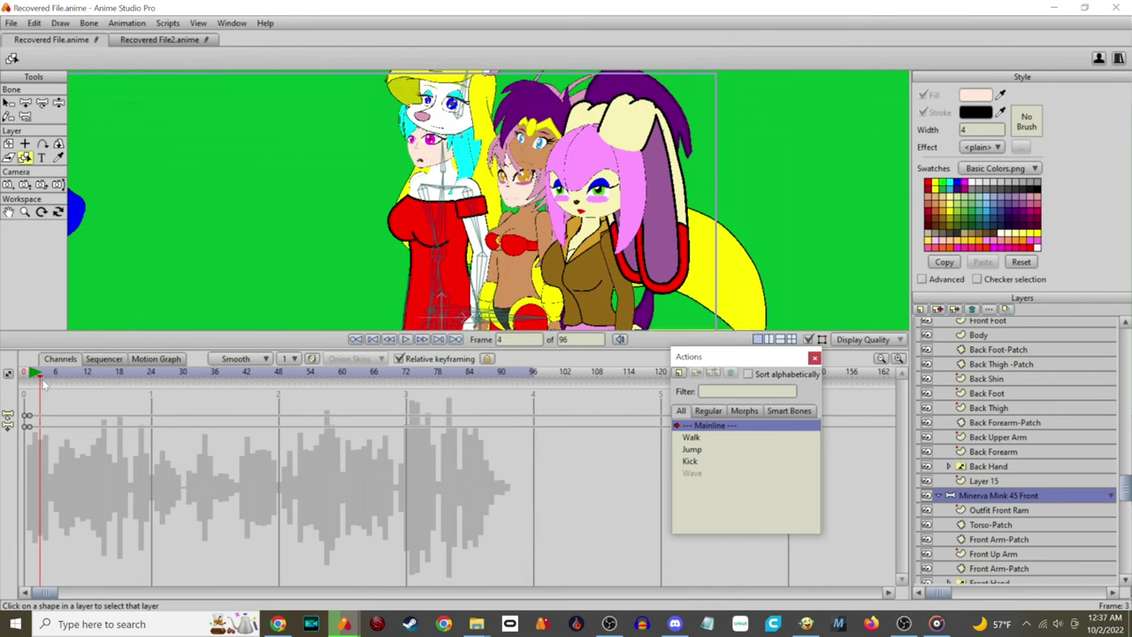
pyautogui.click(59, 102)
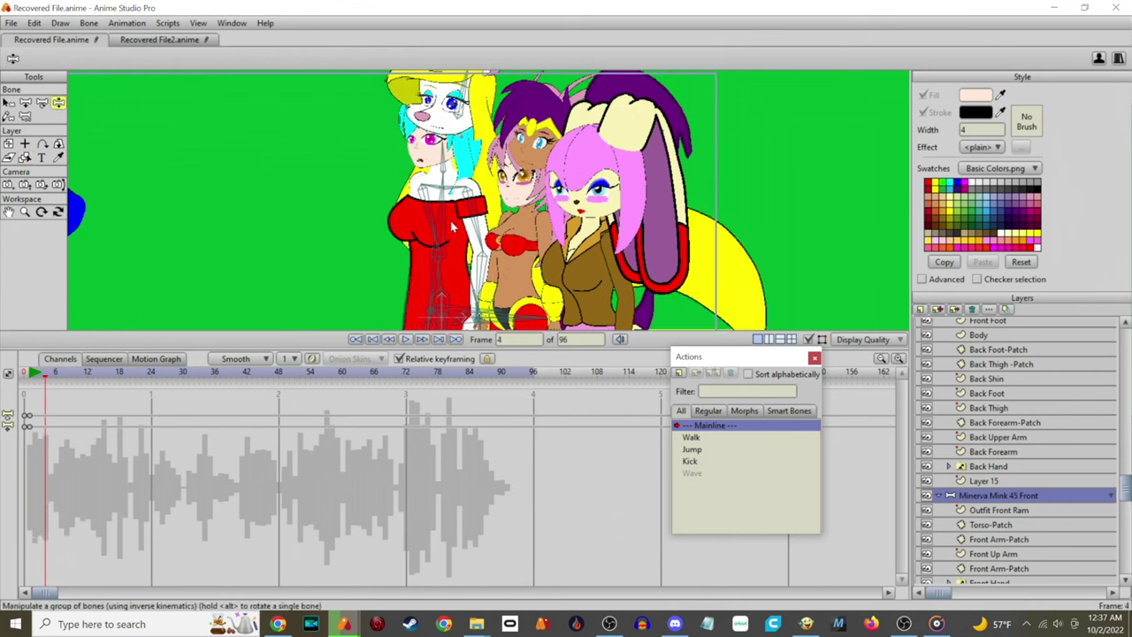
pyautogui.moveTo(445, 212); pyautogui.dragTo(434, 252)
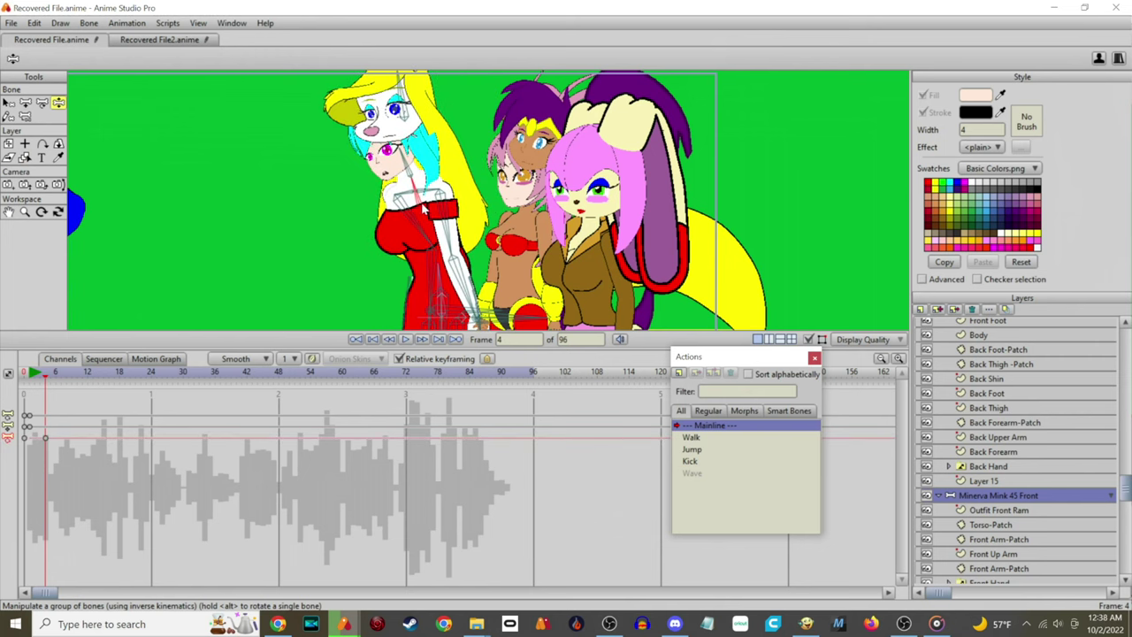
pyautogui.moveTo(408, 109)
pyautogui.mouseDown()
pyautogui.moveTo(421, 113)
pyautogui.moveTo(402, 103)
pyautogui.mouseUp()
pyautogui.moveTo(407, 160); pyautogui.dragTo(411, 159)
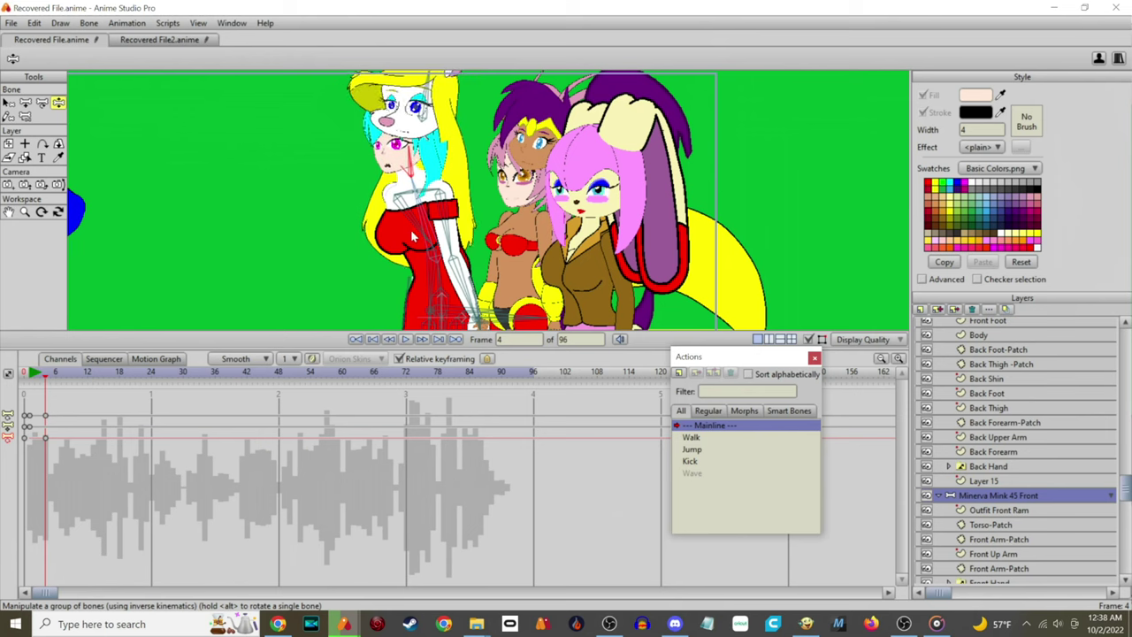
pyautogui.moveTo(412, 236); pyautogui.dragTo(399, 270)
pyautogui.moveTo(418, 138); pyautogui.dragTo(444, 139)
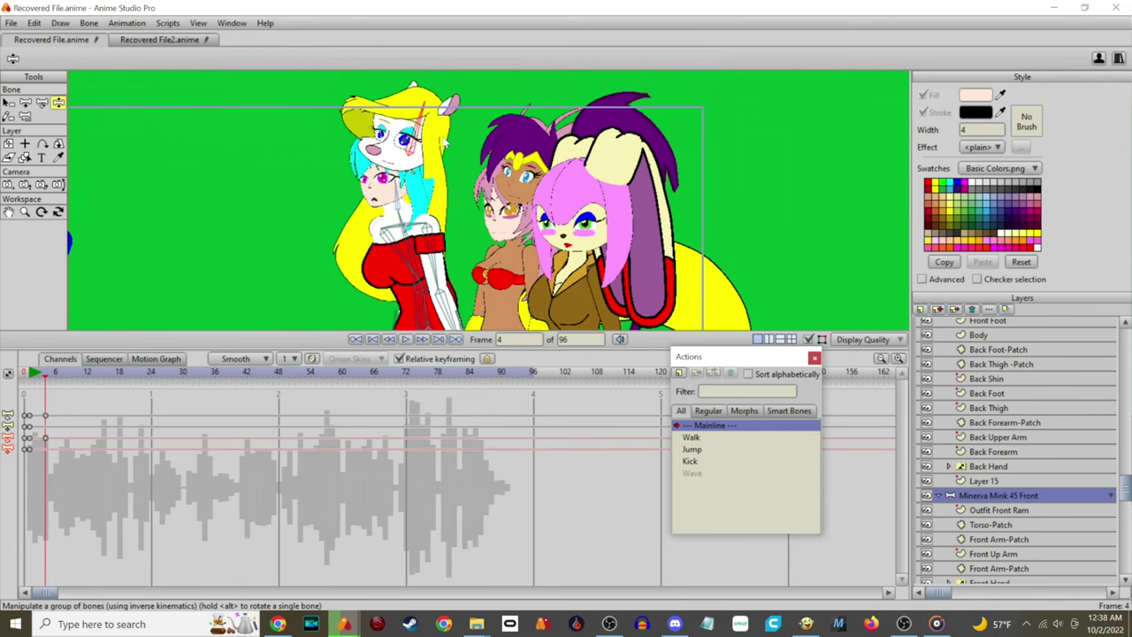
# - Try to move Minerva's head bone away from her neck at frame 4
pyautogui.click(42, 104)
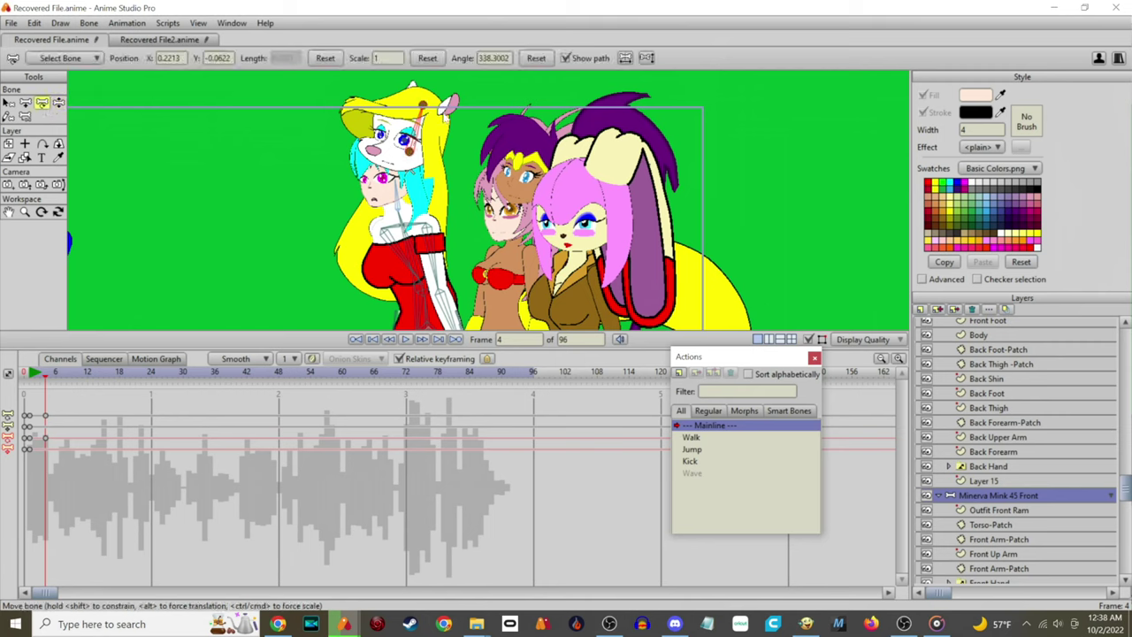
pyautogui.moveTo(409, 152); pyautogui.dragTo(420, 121)
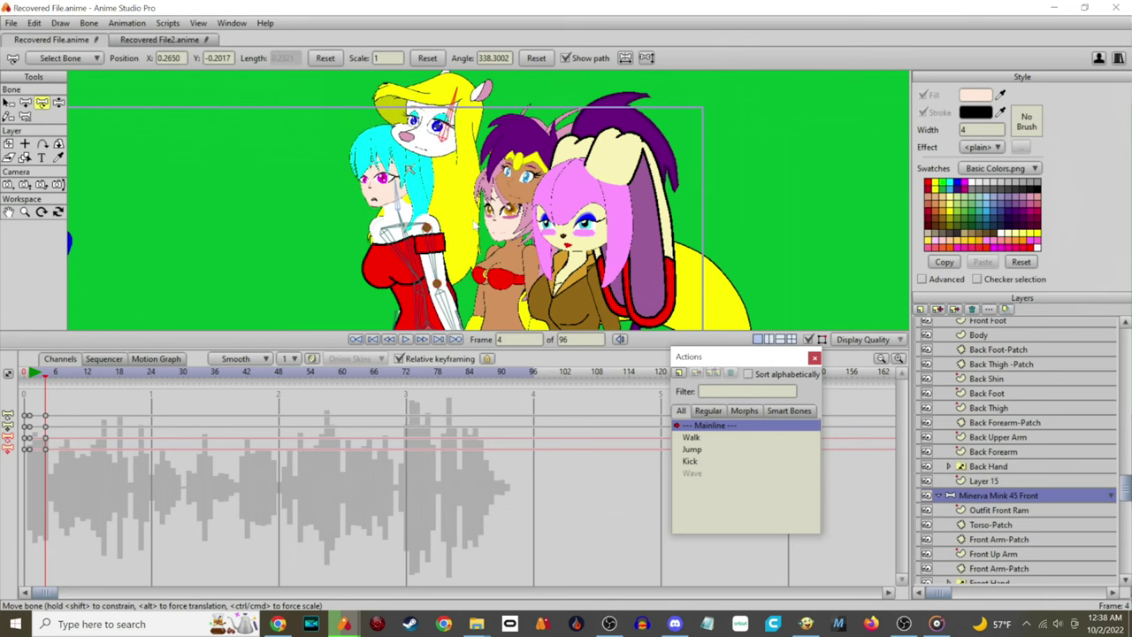
pyautogui.hotkey('ctrl', 'z')
pyautogui.moveTo(466, 227); pyautogui.dragTo(339, 263)
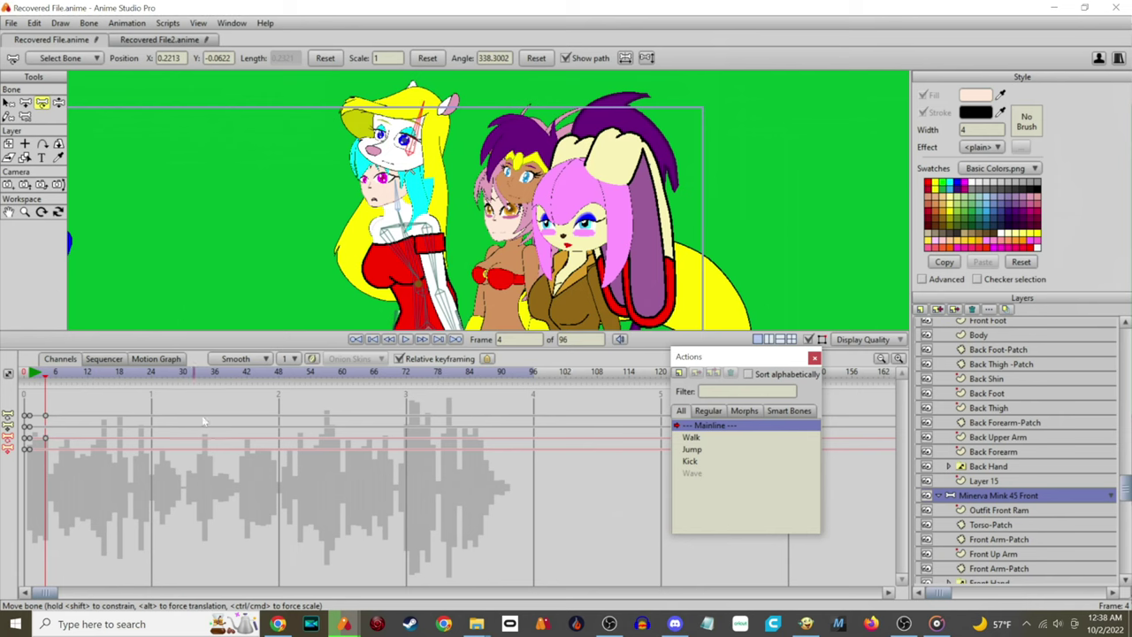
# - At frame 4, bend both of Minerva's arms so her hands are raised together in front of her chest
pyautogui.scroll(2, 269, 253)
pyautogui.scroll(2, 425, 283)
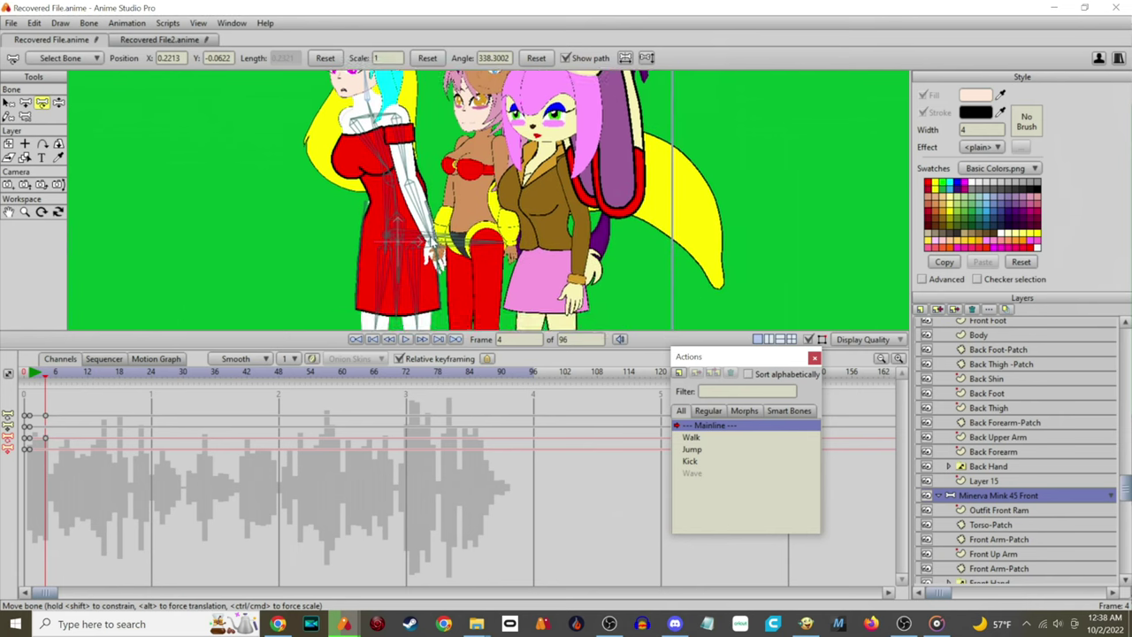
pyautogui.moveTo(390, 286)
pyautogui.mouseDown()
pyautogui.moveTo(407, 293)
pyautogui.moveTo(399, 277)
pyautogui.mouseUp()
pyautogui.click(57, 102)
pyautogui.moveTo(513, 255); pyautogui.dragTo(402, 175)
pyautogui.moveTo(503, 291); pyautogui.dragTo(462, 200)
pyautogui.moveTo(493, 257); pyautogui.dragTo(357, 119)
pyautogui.moveTo(357, 120); pyautogui.dragTo(239, 164)
pyautogui.moveTo(269, 266); pyautogui.dragTo(274, 173)
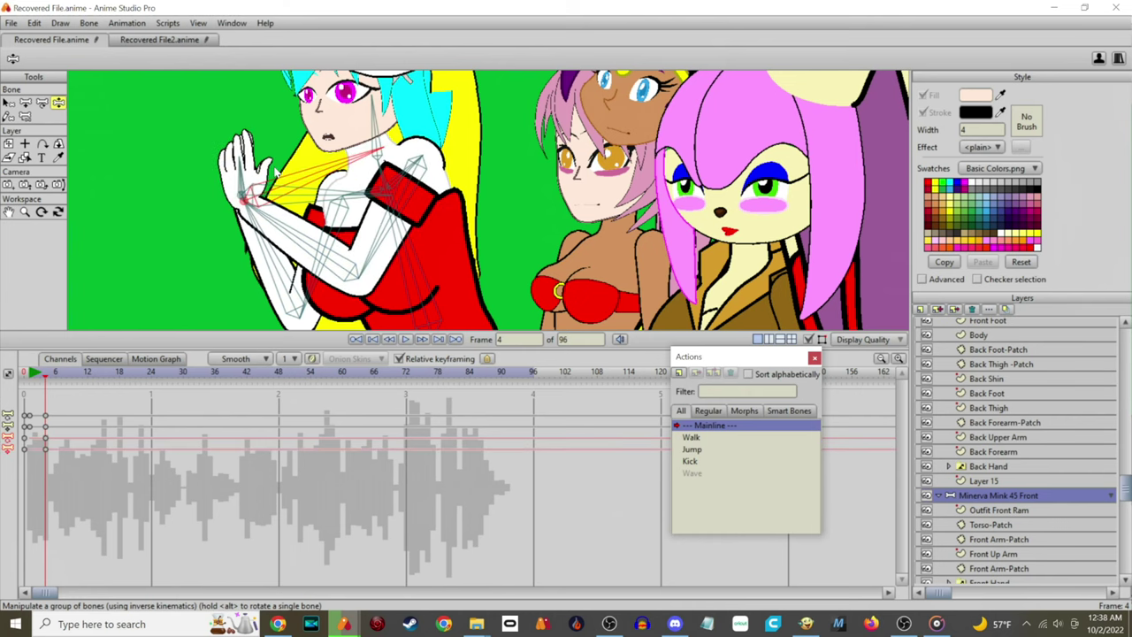
pyautogui.scroll(-3, 301, 184)
pyautogui.scroll(5, 385, 190)
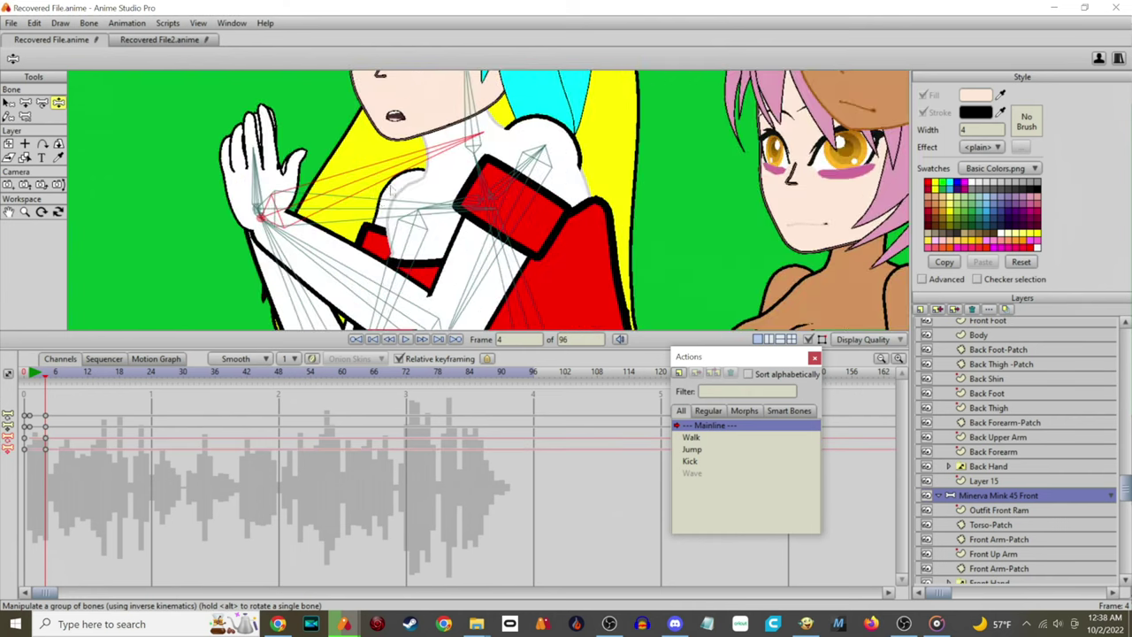
pyautogui.scroll(-5, 353, 258)
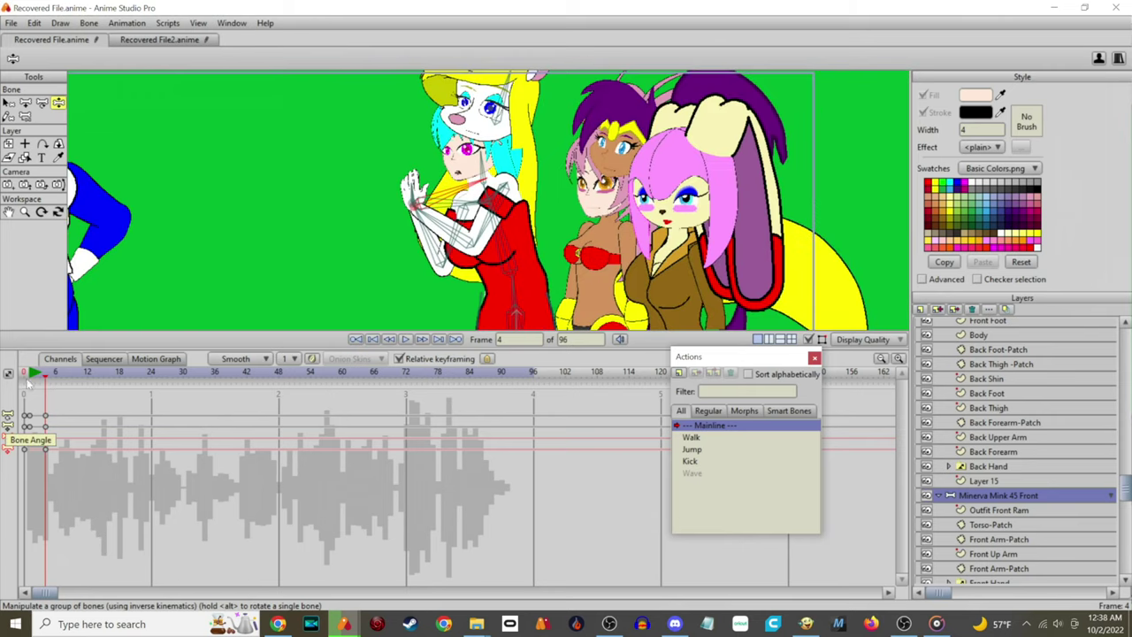
# - At frame 20, lower Minerva's front hand from her chest down to her hip
pyautogui.moveTo(29, 375); pyautogui.dragTo(131, 388)
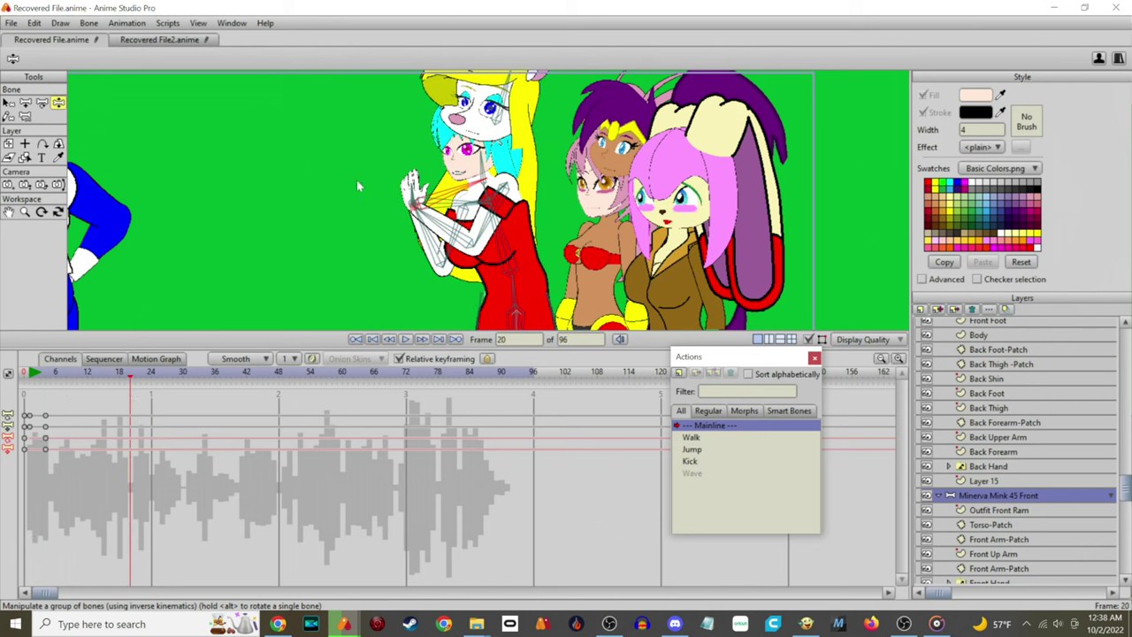
pyautogui.moveTo(440, 198); pyautogui.dragTo(513, 281)
pyautogui.click(43, 104)
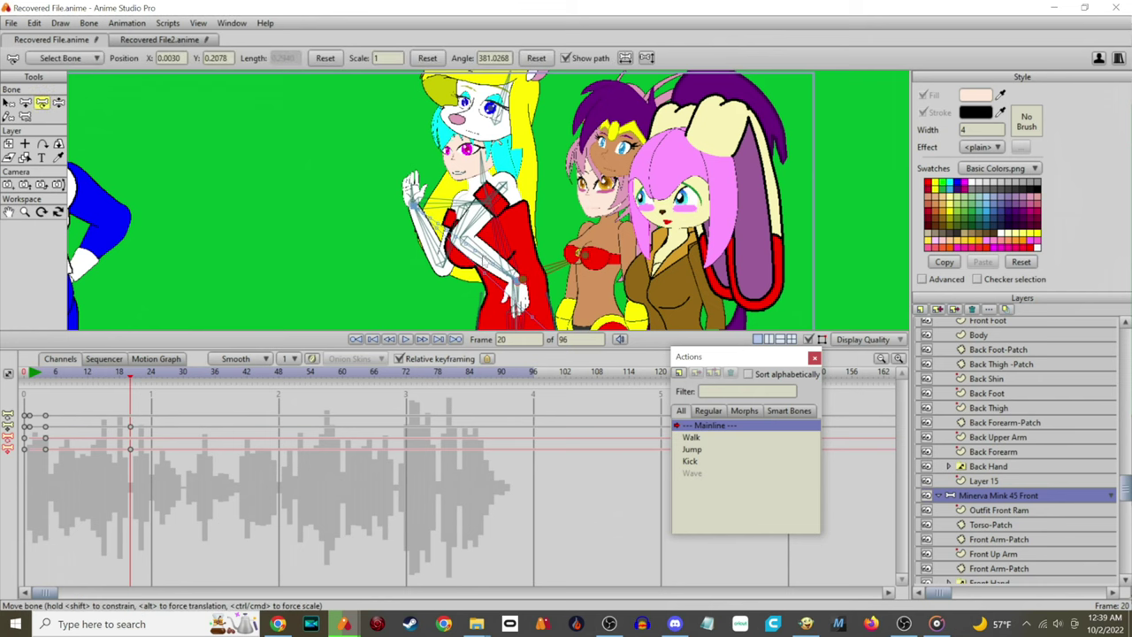
pyautogui.moveTo(483, 257); pyautogui.dragTo(417, 277)
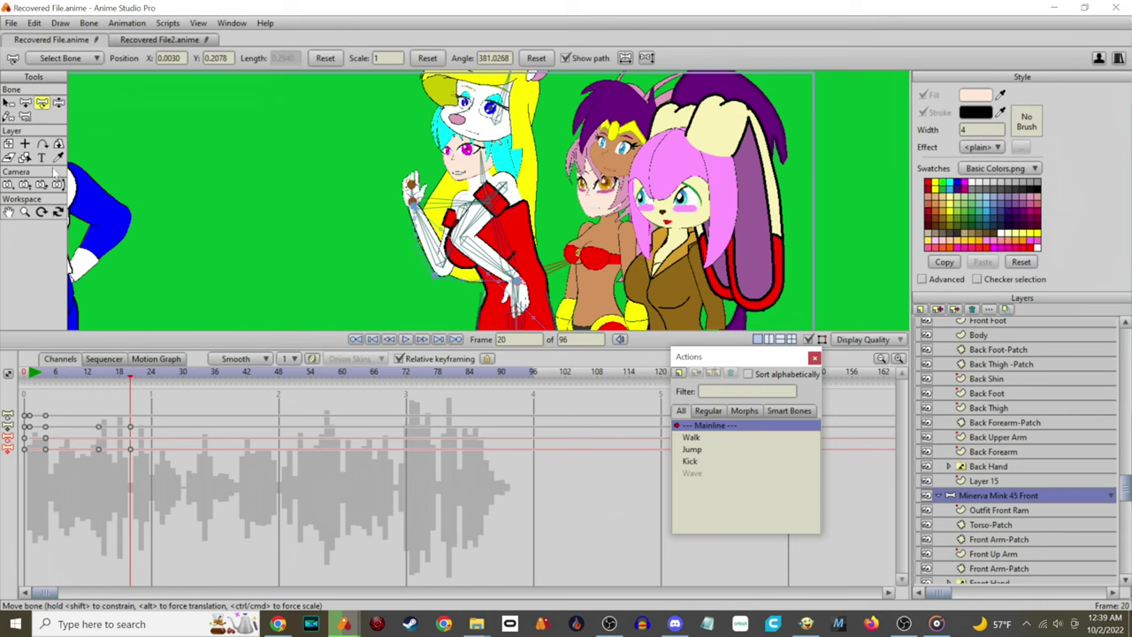
pyautogui.hotkey('ctrl', 'z')
pyautogui.click(58, 104)
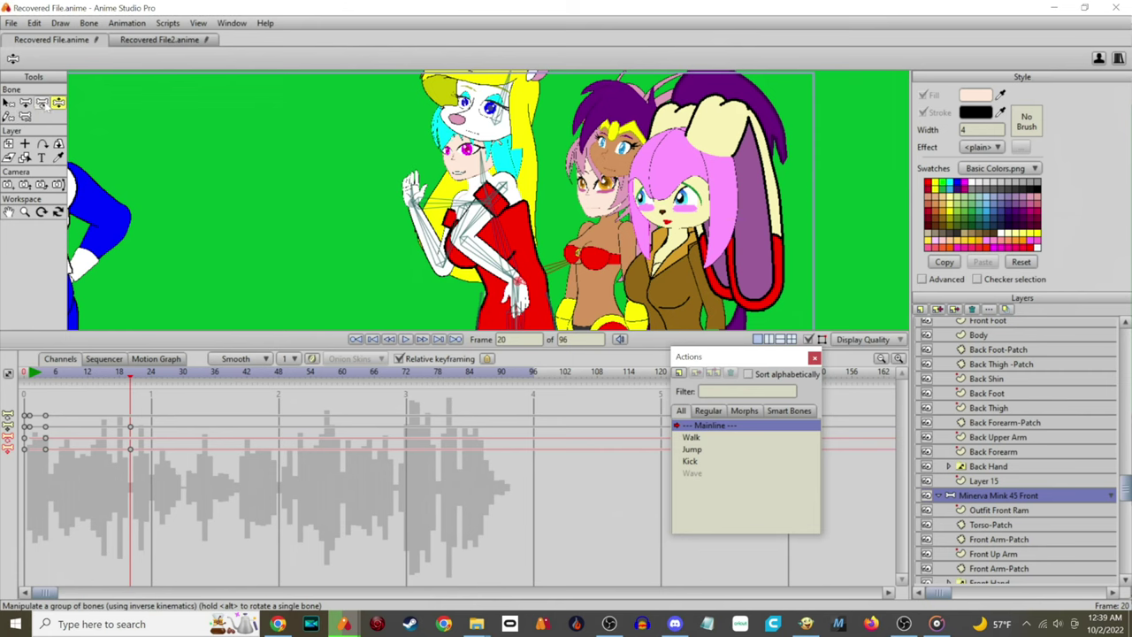
# - Try to correct the bend of Minerva's front forearm at frame 20 by transforming the forearm bone directly
pyautogui.click(41, 104)
pyautogui.scroll(3, 480, 208)
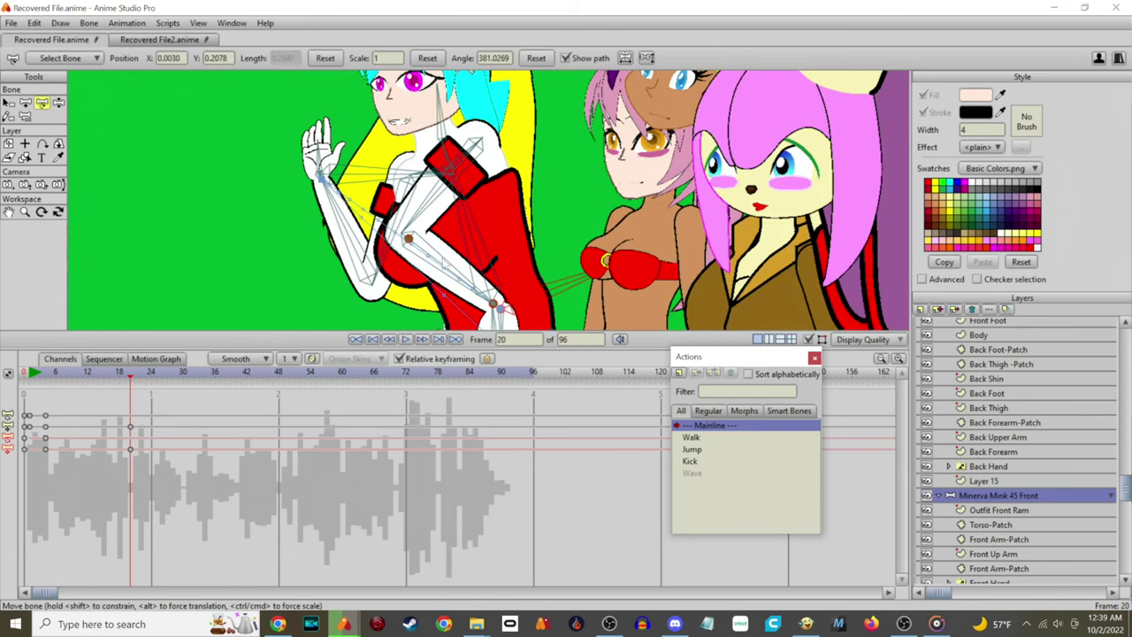
pyautogui.click(441, 258)
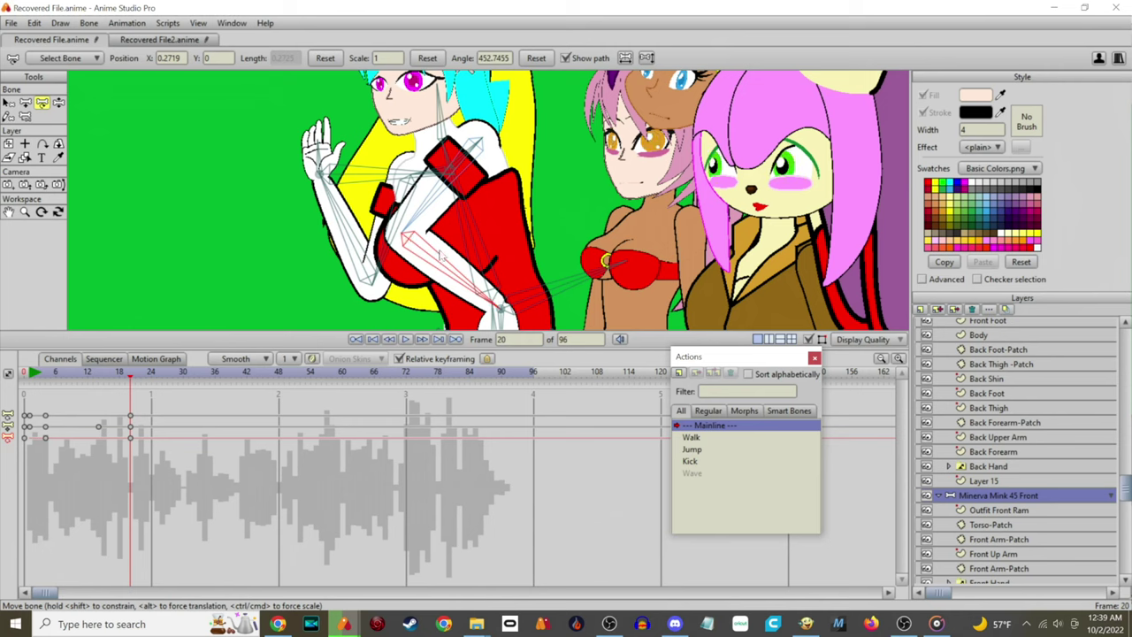
pyautogui.moveTo(774, 180); pyautogui.dragTo(762, 184)
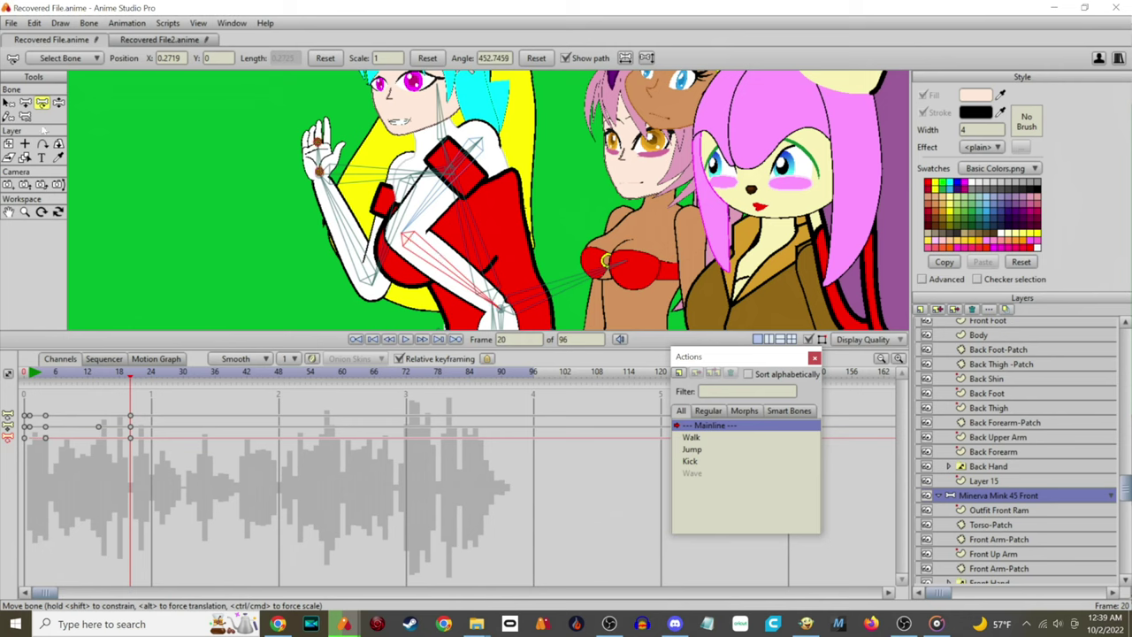
pyautogui.moveTo(408, 239); pyautogui.dragTo(464, 209)
pyautogui.hotkey('ctrl', 'z')
pyautogui.click(26, 121)
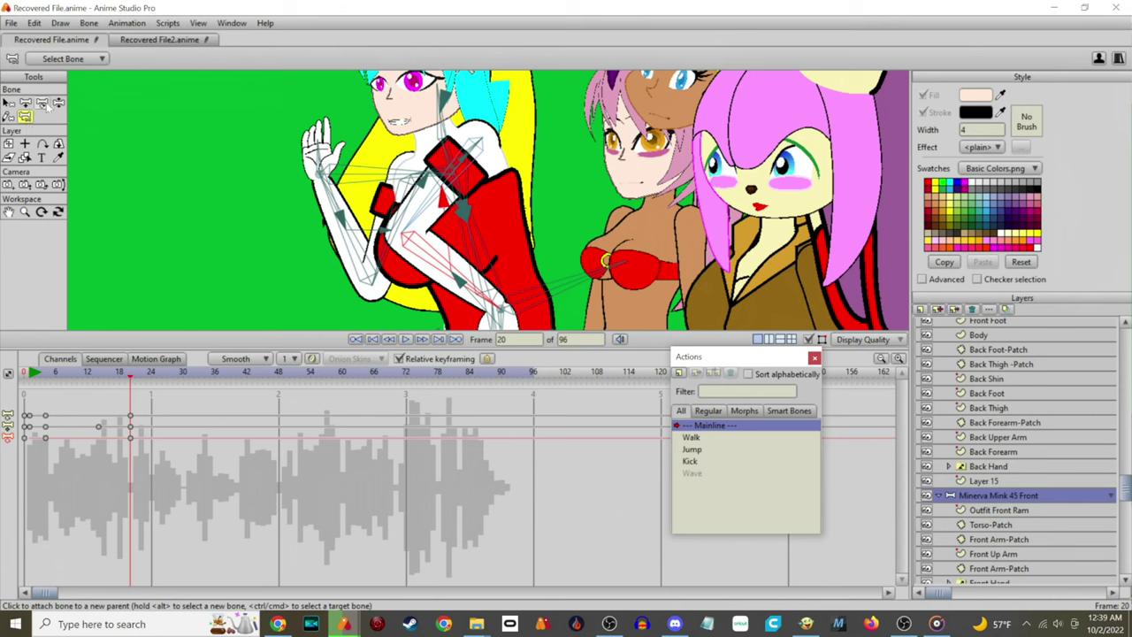
pyautogui.click(41, 104)
pyautogui.click(434, 262)
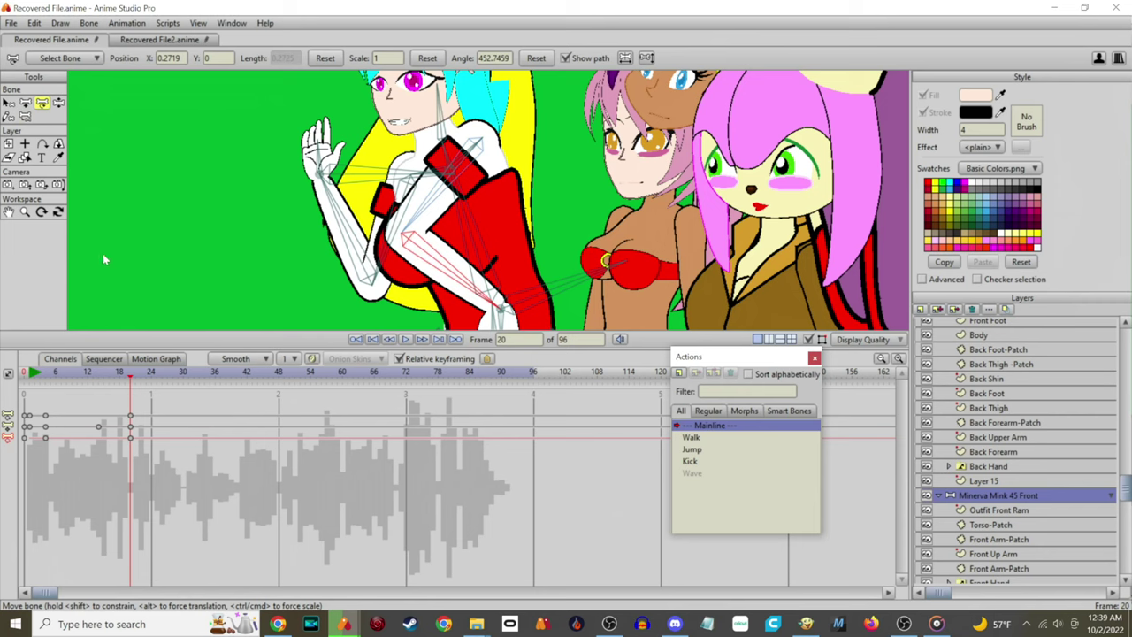
pyautogui.moveTo(591, 247); pyautogui.dragTo(567, 180)
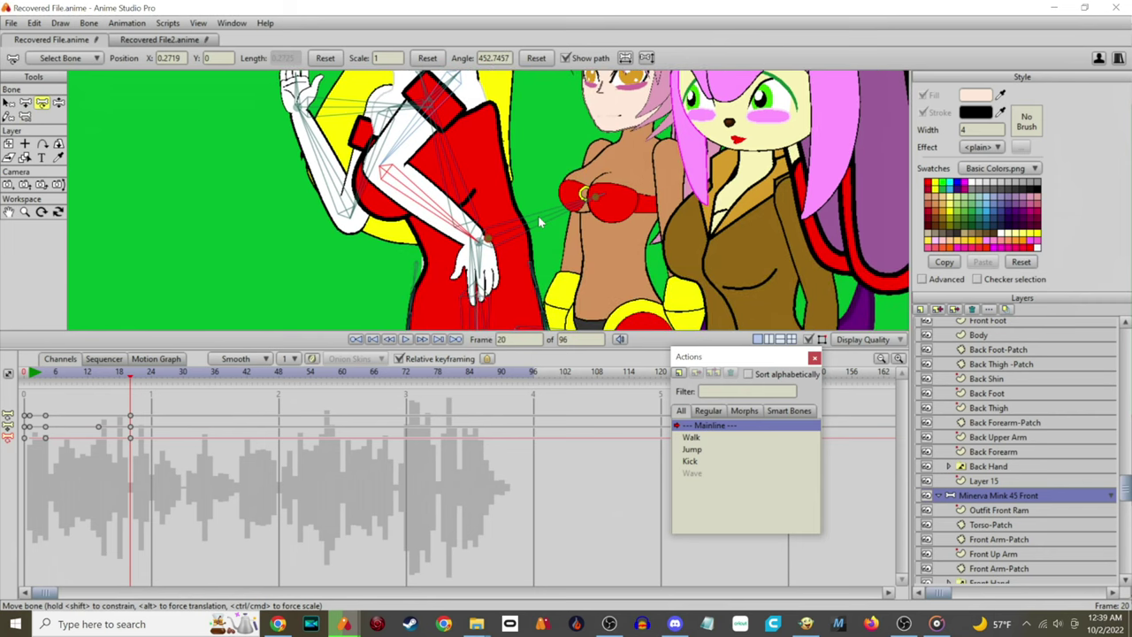
# - Swing Minerva's front hand up to her chest and back down beside her hip at frame 20
pyautogui.click(58, 103)
pyautogui.moveTo(478, 256); pyautogui.dragTo(271, 133)
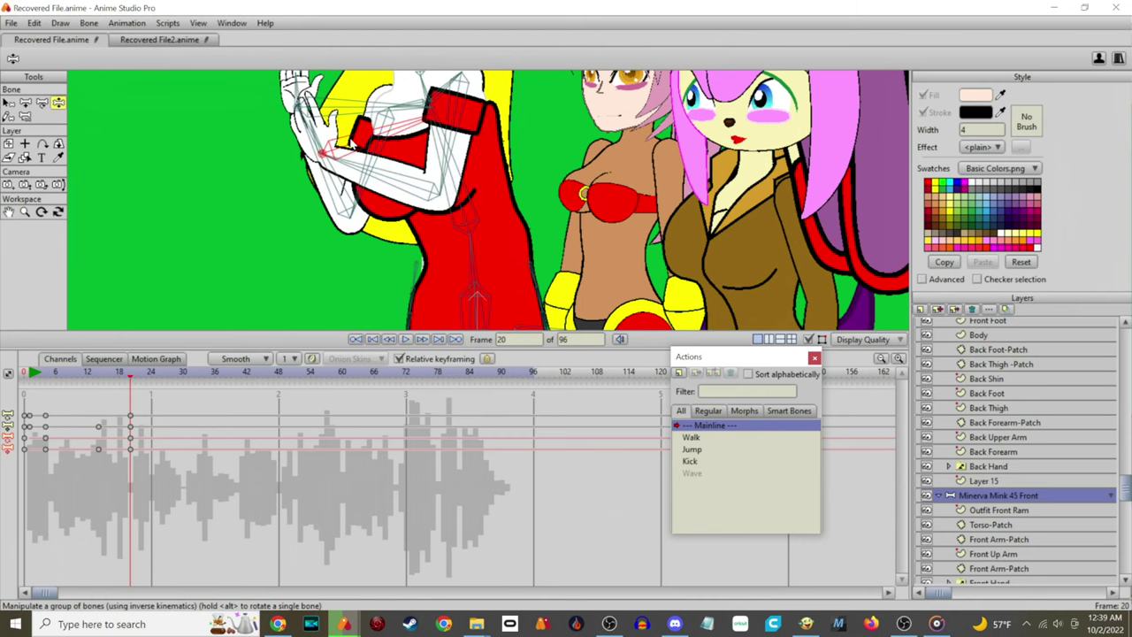
pyautogui.moveTo(352, 141); pyautogui.dragTo(509, 255)
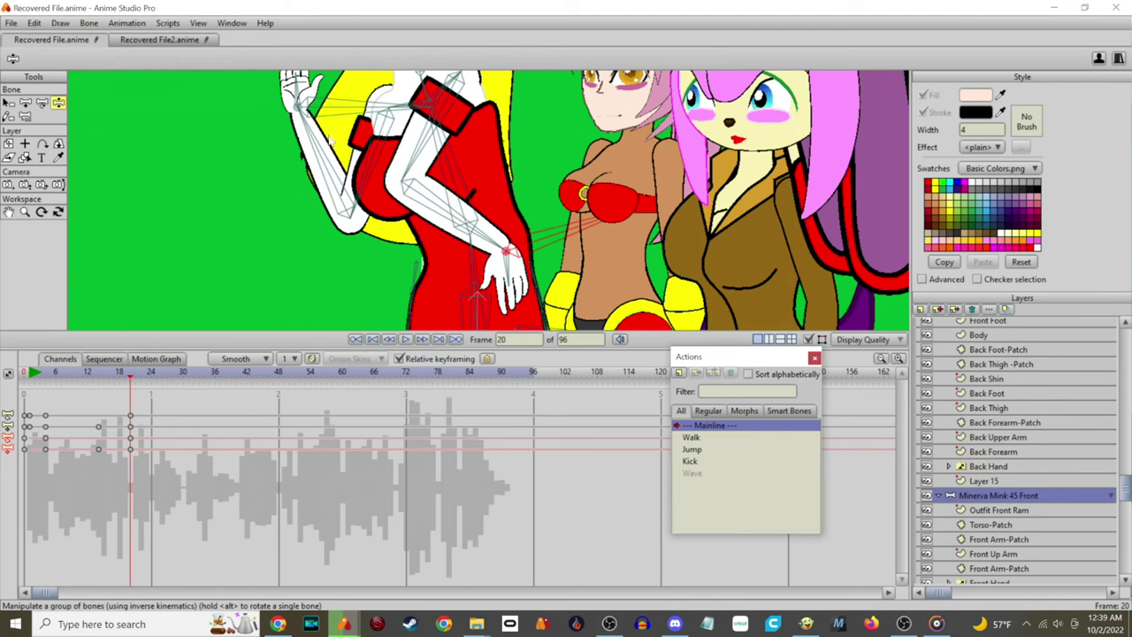
# - Select the Front Forearm bone and enable its angle constraints, limited to -130 and 15 degrees
pyautogui.click(41, 103)
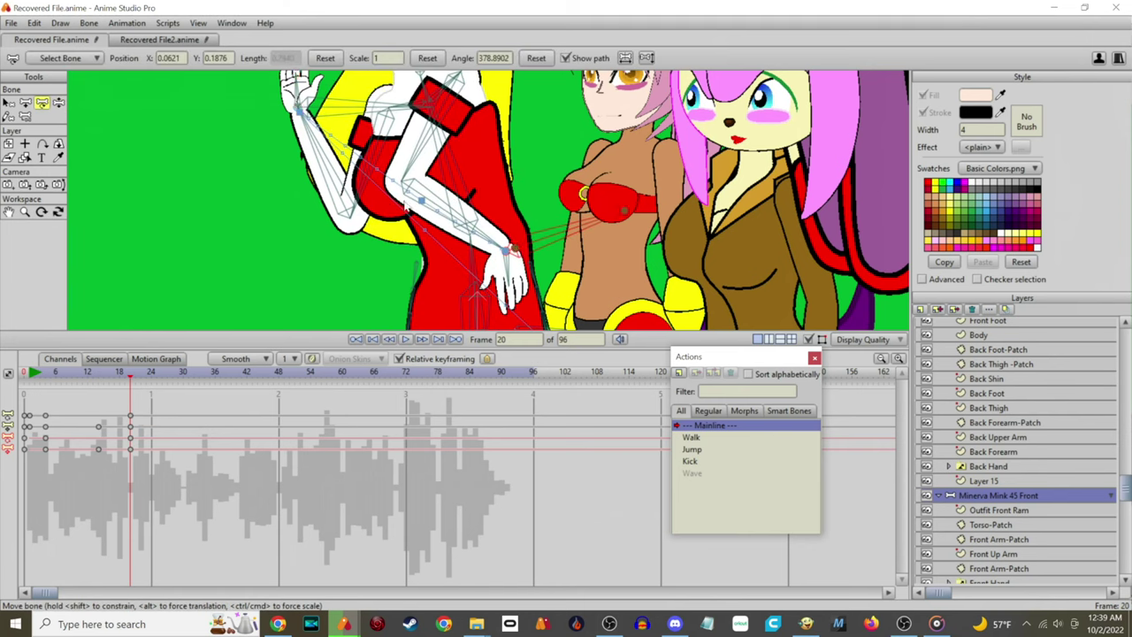
pyautogui.click(439, 204)
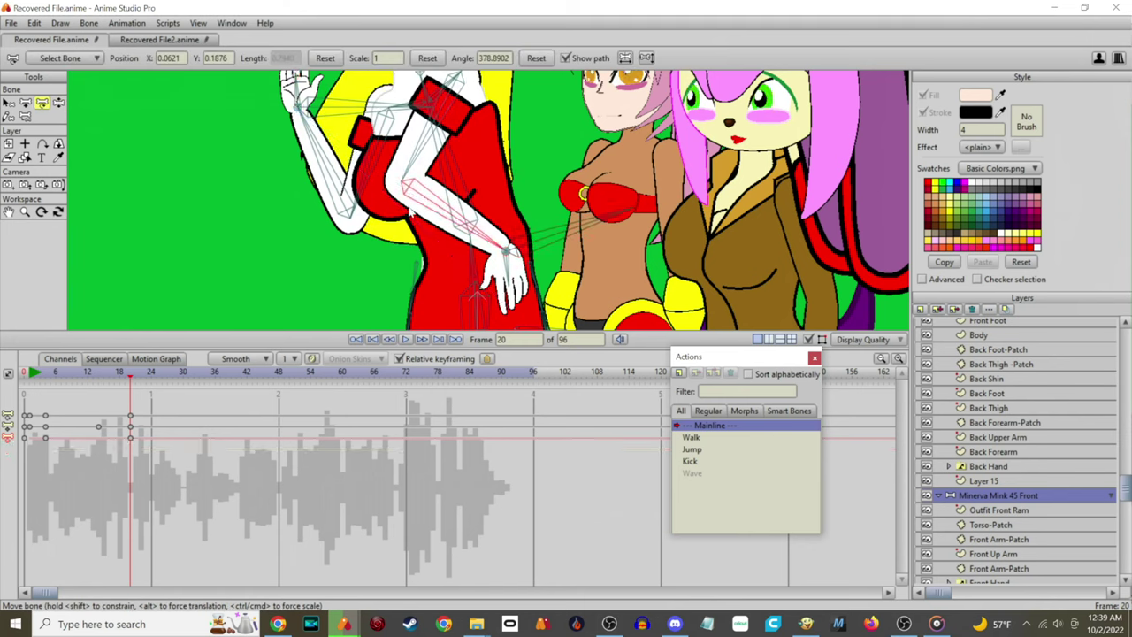
pyautogui.click(750, 160)
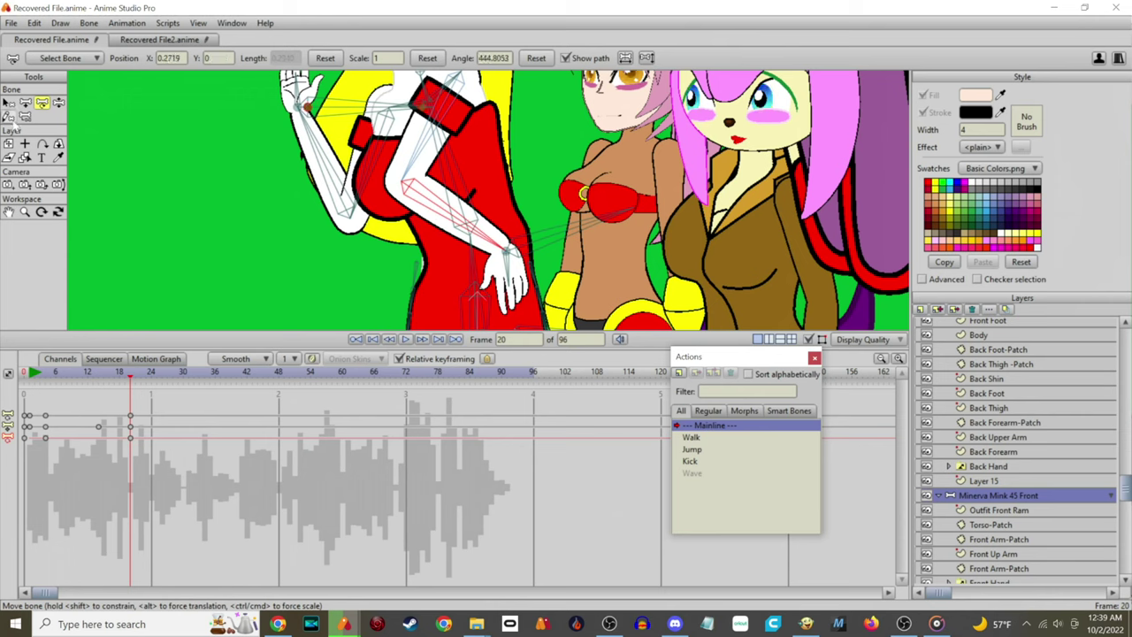
pyautogui.click(9, 104)
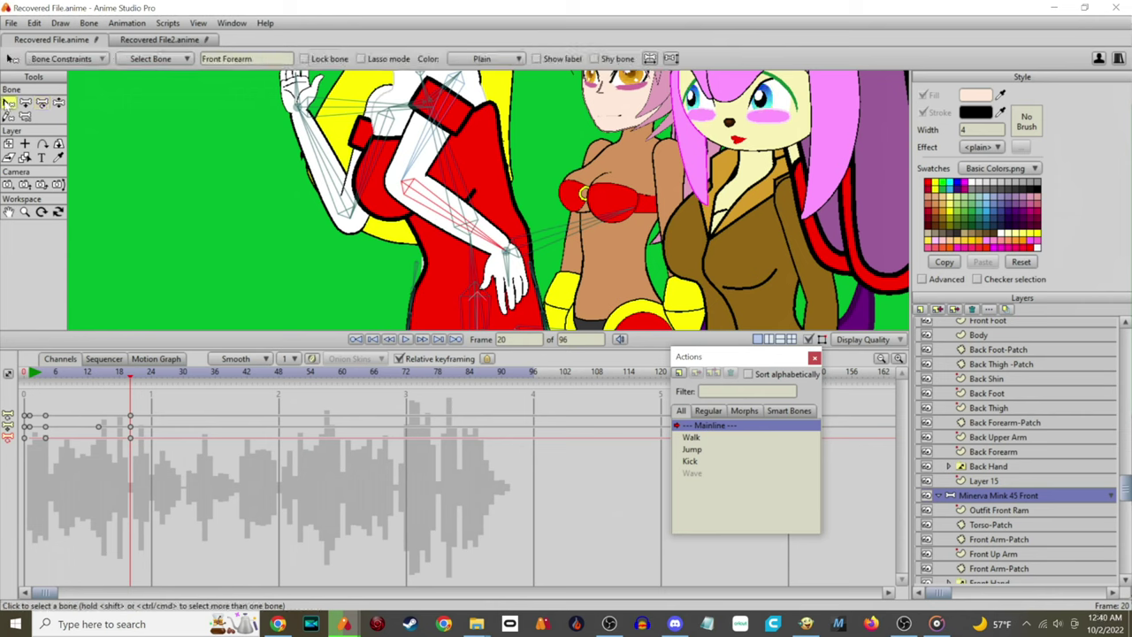
pyautogui.click(92, 59)
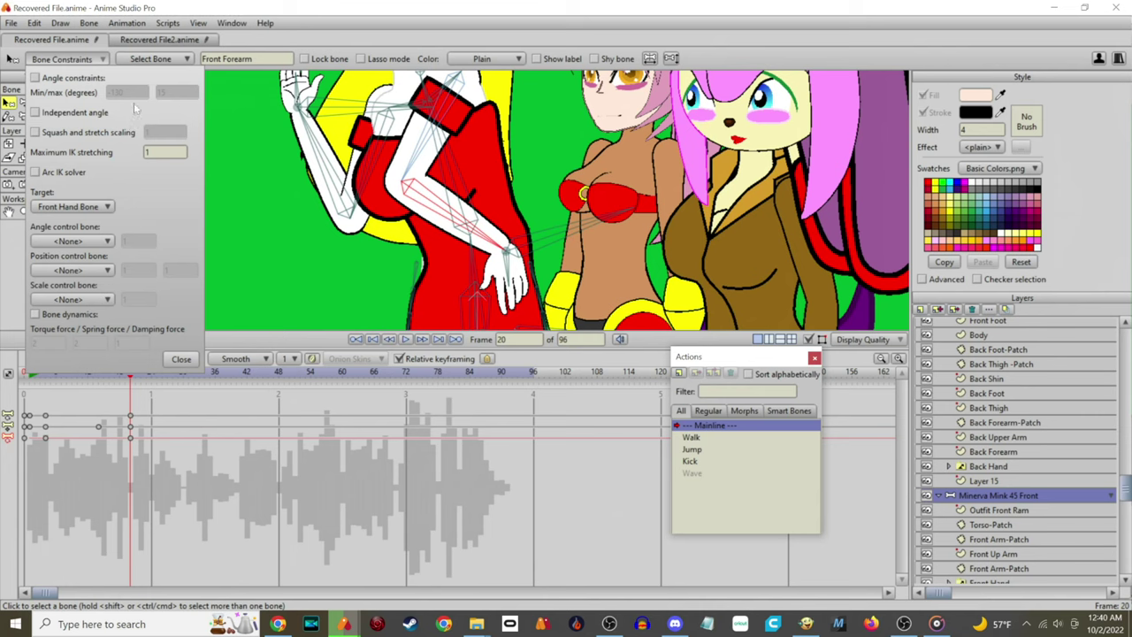
pyautogui.click(69, 79)
pyautogui.click(67, 79)
pyautogui.click(67, 80)
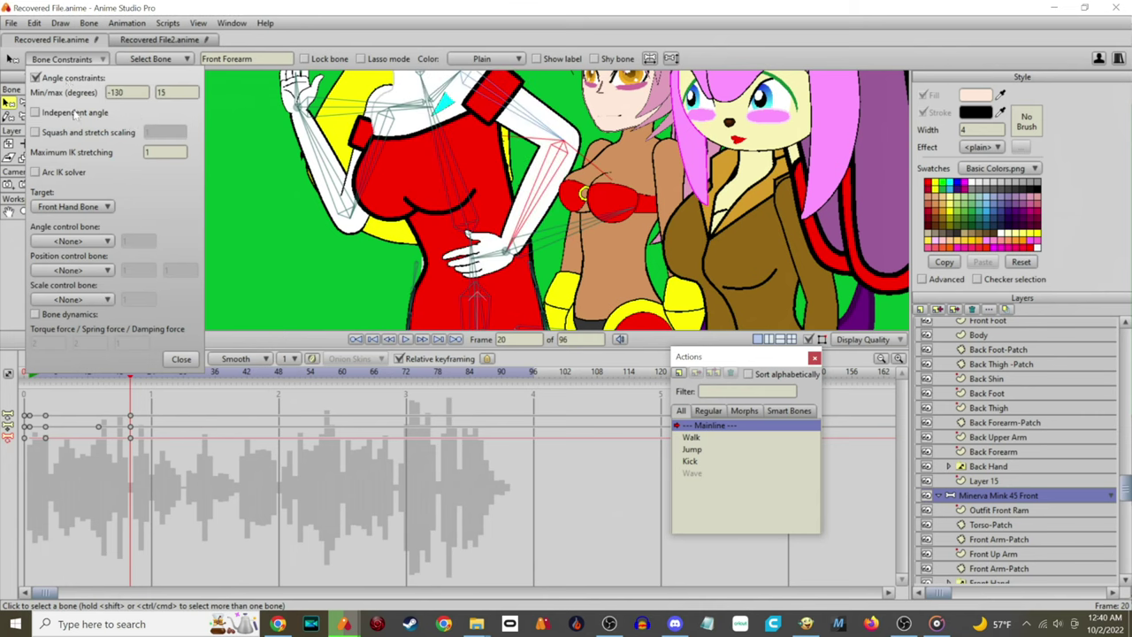
pyautogui.click(181, 358)
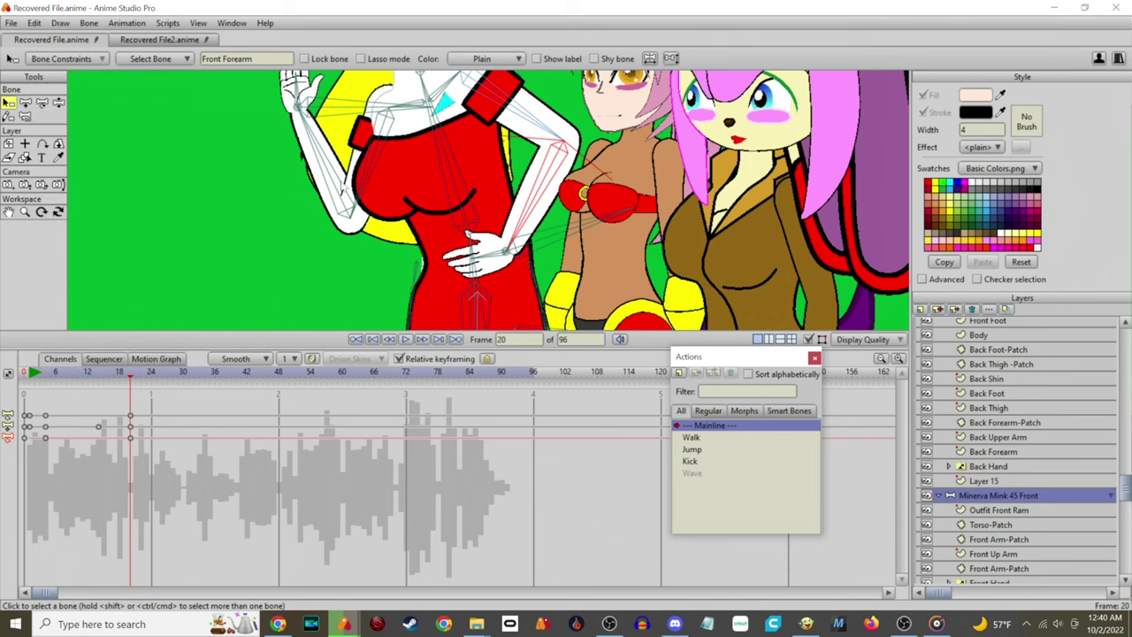
# - Delete all of Minerva's bone keyframes after frame 4, including those at frame 20
pyautogui.moveTo(320, 123); pyautogui.dragTo(324, 154)
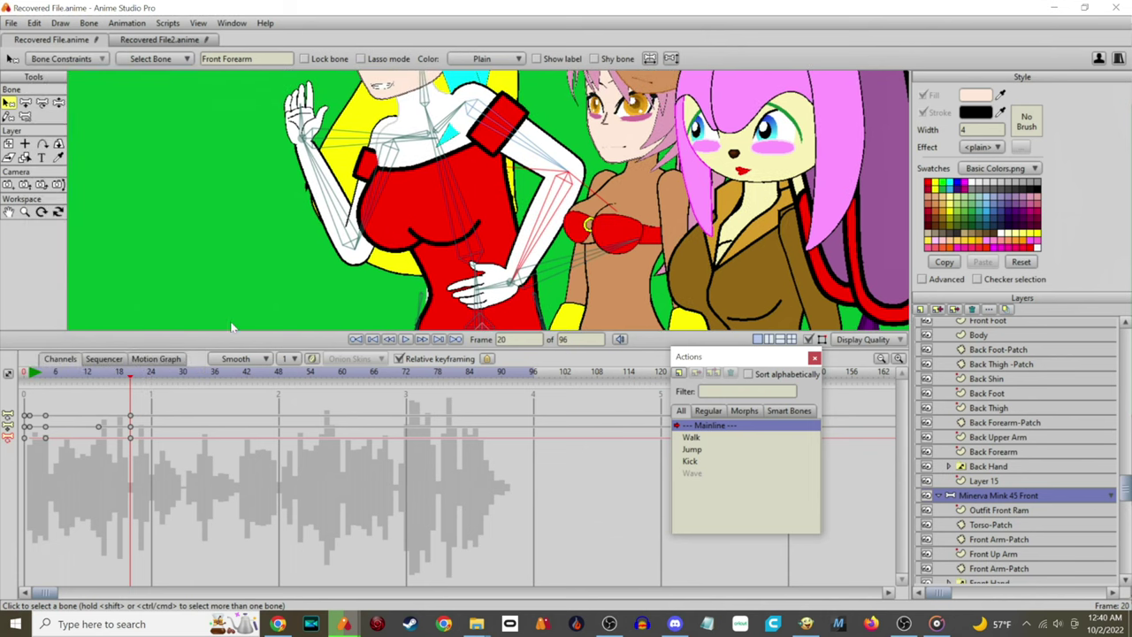
pyautogui.moveTo(175, 474); pyautogui.dragTo(126, 407)
pyautogui.press('Delete')
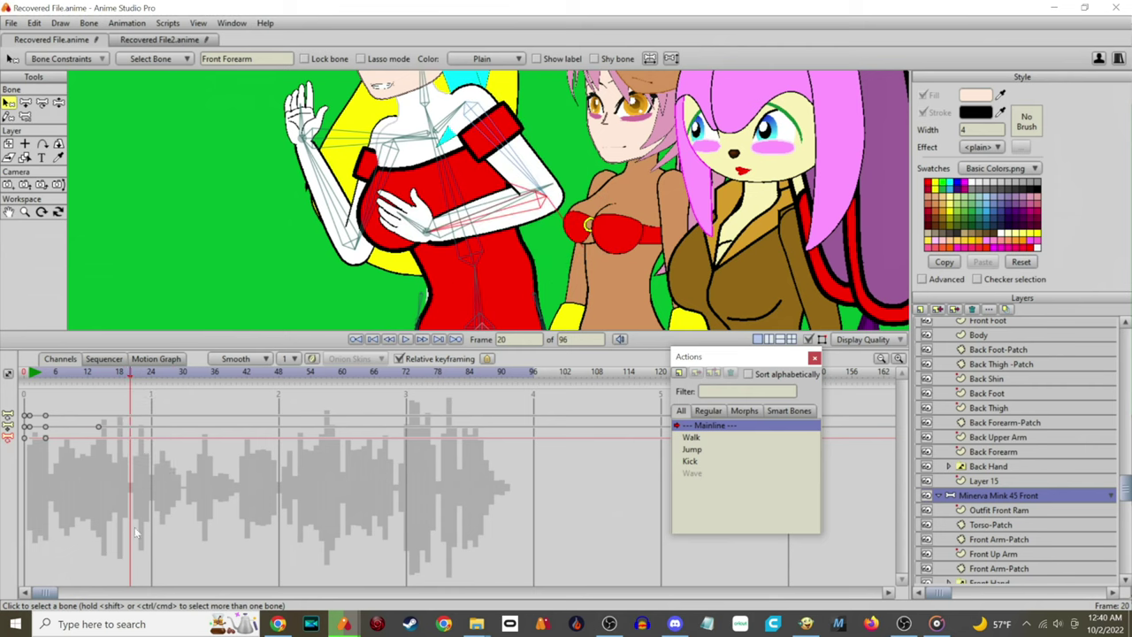
pyautogui.moveTo(165, 499); pyautogui.dragTo(85, 402)
pyautogui.press('Delete')
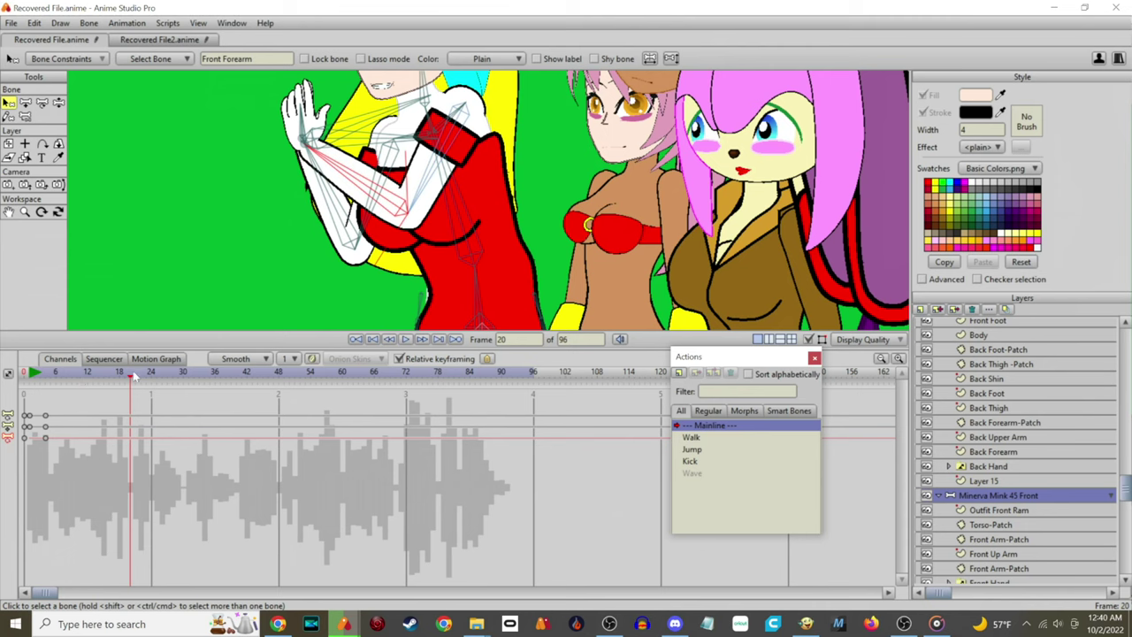
# - Select all of Minerva's bones and add keyframes for them at frame 20 in every bone channel
pyautogui.hotkey('ctrl', 'a')
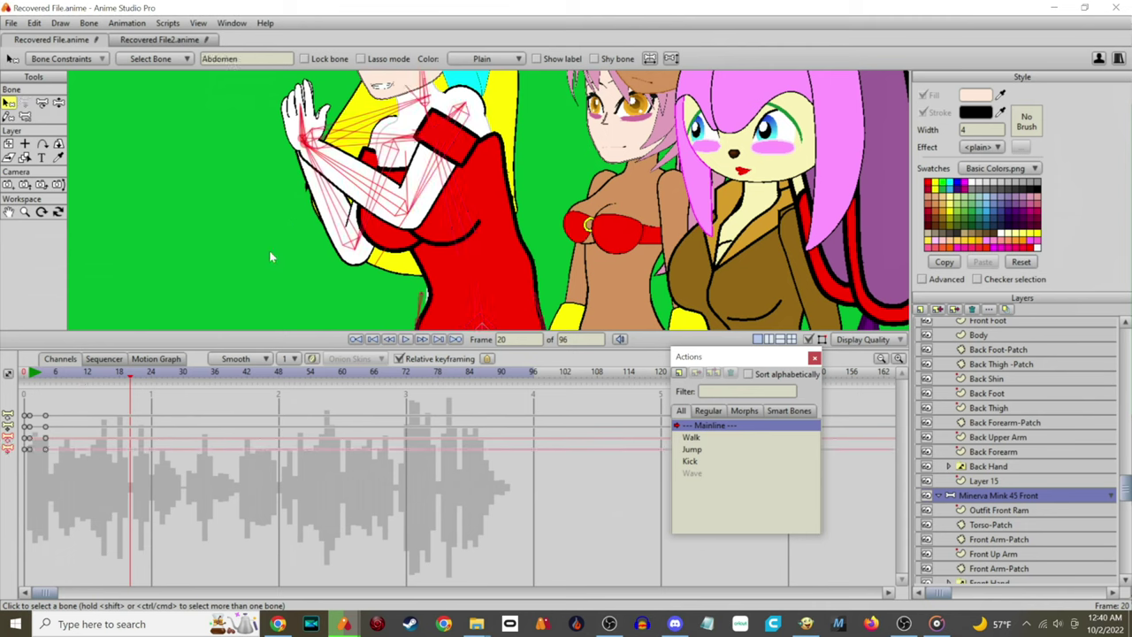
pyautogui.rightClick(131, 416)
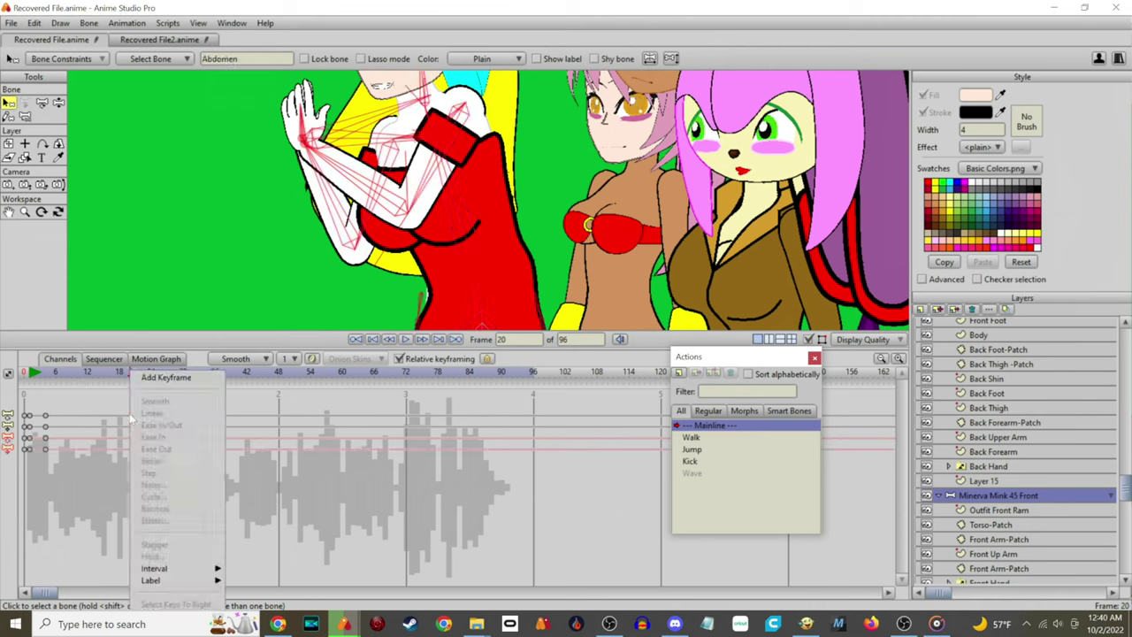
pyautogui.click(165, 379)
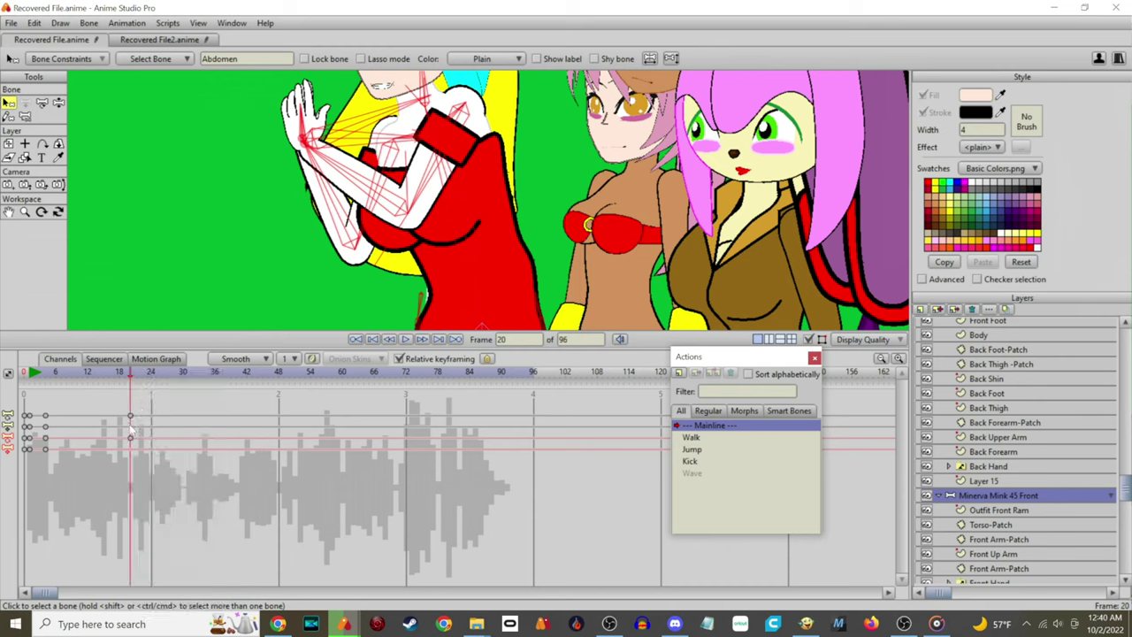
pyautogui.rightClick(131, 429)
pyautogui.click(155, 380)
# - At frame 24, lower Minerva's front hand to her waist and stretch her back arm outward with the palm open
pyautogui.click(149, 373)
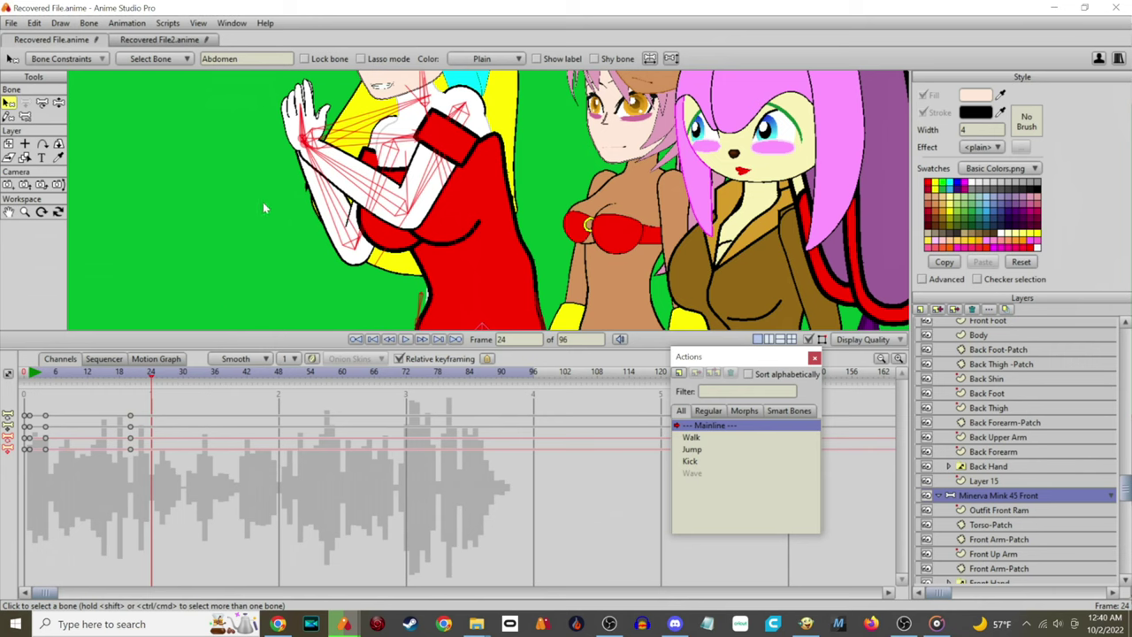
pyautogui.press('Return')
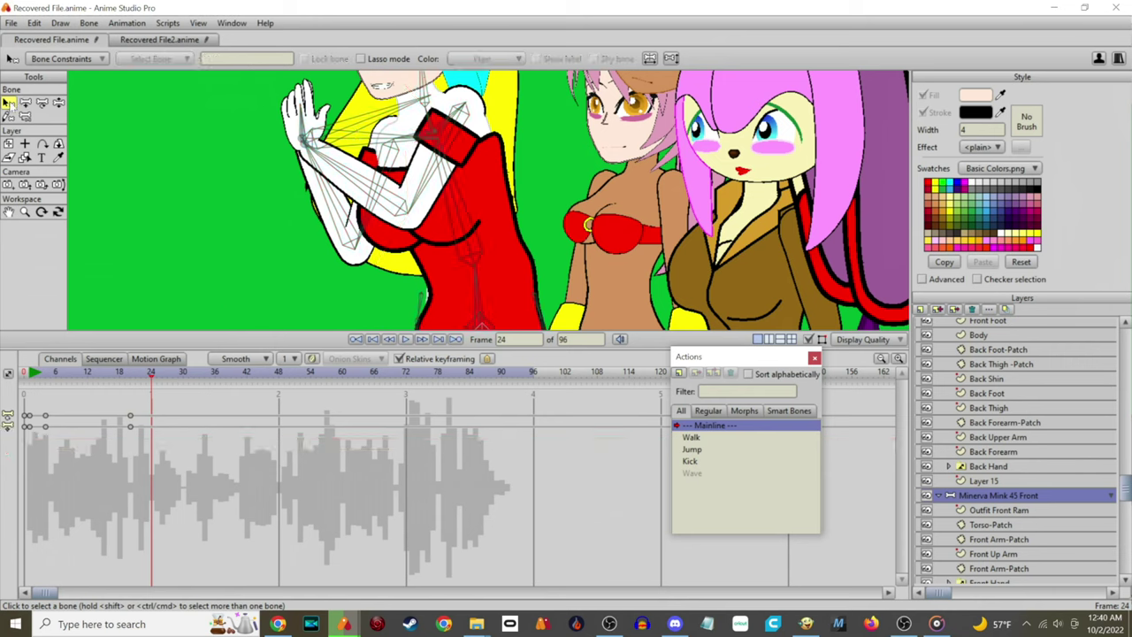
pyautogui.click(59, 105)
pyautogui.click(58, 103)
pyautogui.moveTo(396, 112); pyautogui.dragTo(516, 256)
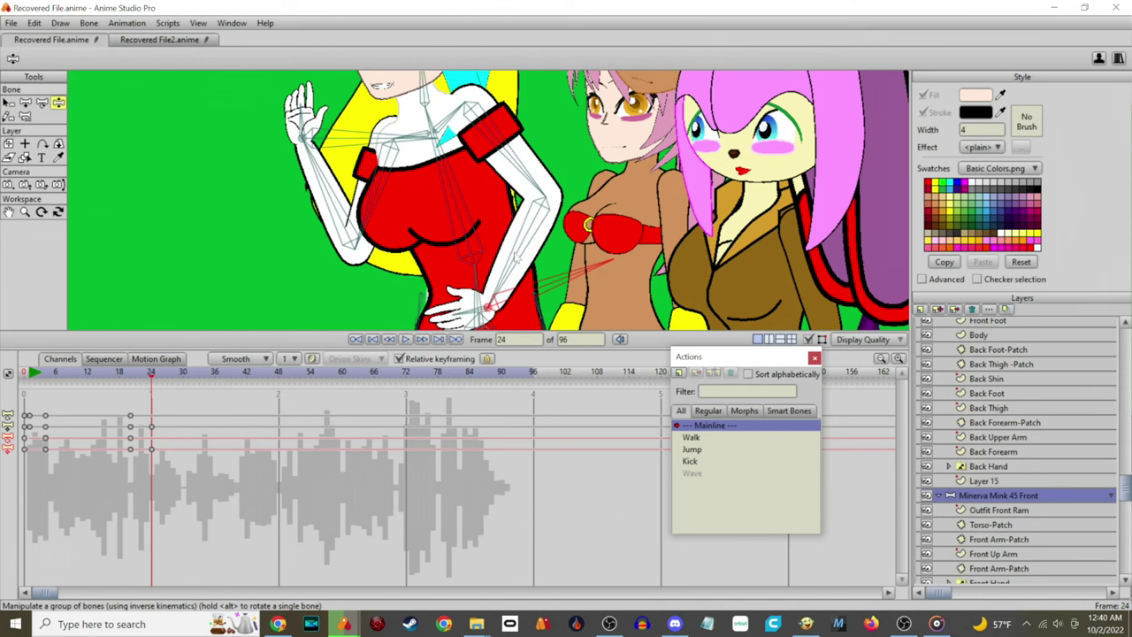
pyautogui.moveTo(460, 200); pyautogui.dragTo(495, 189)
pyautogui.moveTo(410, 201); pyautogui.dragTo(407, 239)
pyautogui.moveTo(361, 187); pyautogui.dragTo(215, 178)
pyautogui.moveTo(365, 324); pyautogui.dragTo(309, 168)
# - Move Minerva's front hand out toward her hip and tilt her head at frame 24
pyautogui.scroll(-2, 309, 168)
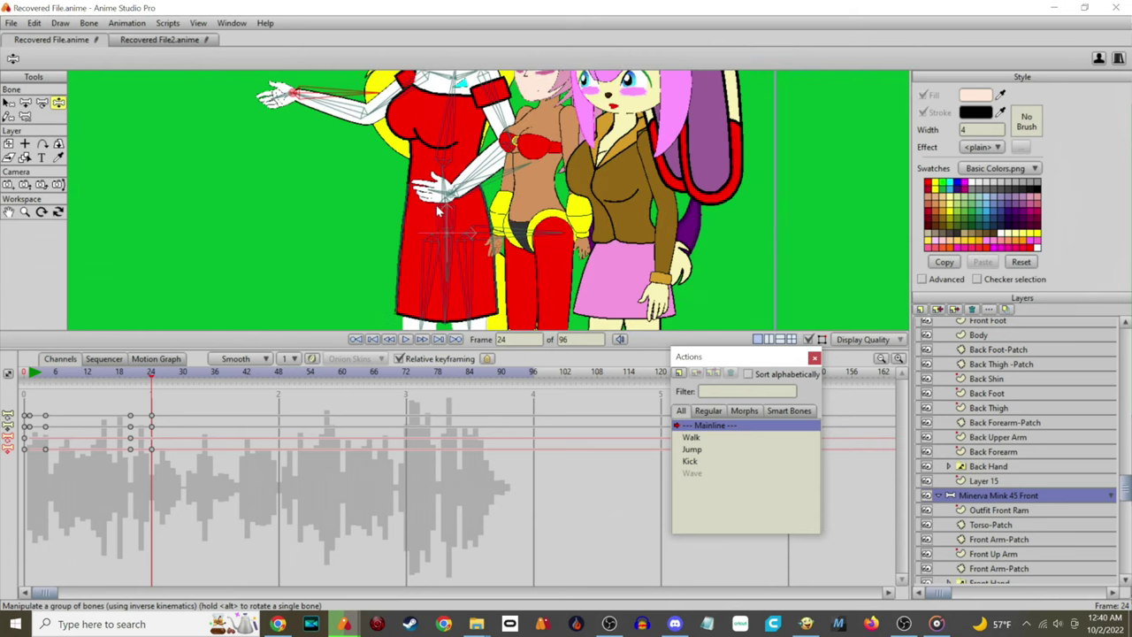
pyautogui.moveTo(440, 210); pyautogui.dragTo(503, 168)
pyautogui.moveTo(492, 81); pyautogui.dragTo(461, 221)
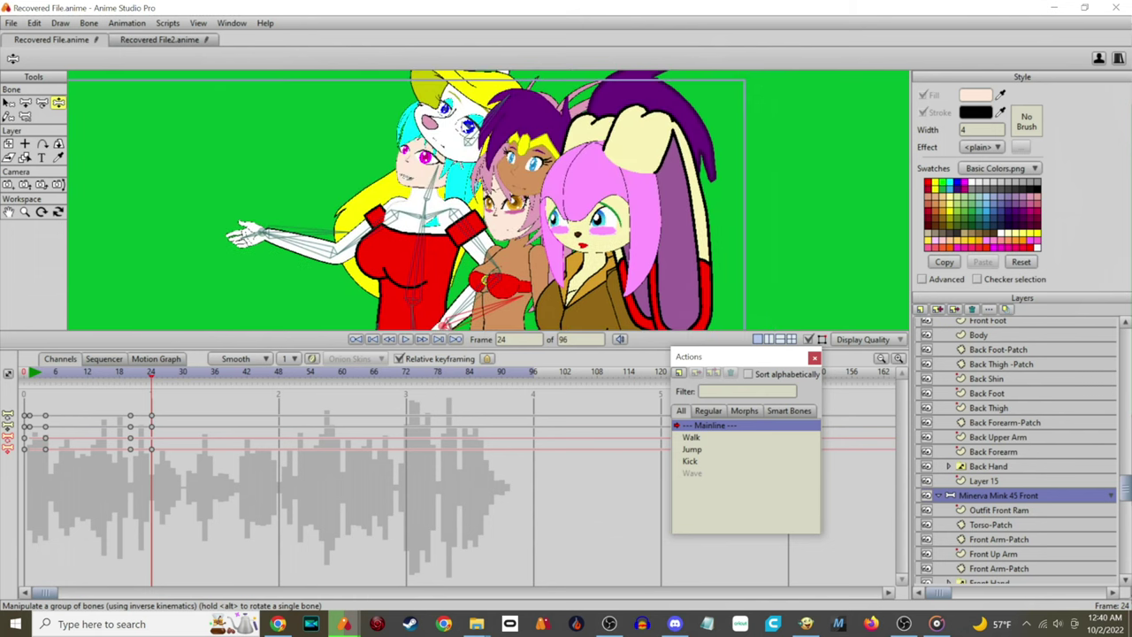
pyautogui.moveTo(432, 172); pyautogui.dragTo(421, 171)
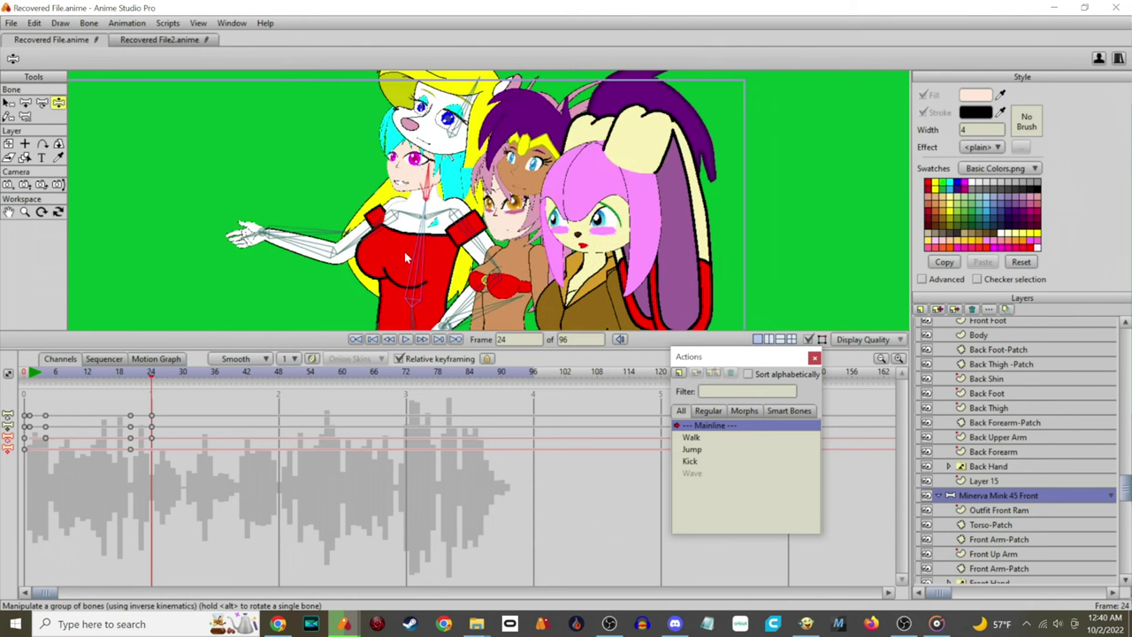
pyautogui.moveTo(405, 253); pyautogui.dragTo(409, 216)
# - Add keyframes for all of Minerva's bones around frame 92 to hold the outstretched-arm pose
pyautogui.moveTo(32, 376); pyautogui.dragTo(513, 408)
pyautogui.hotkey('ctrl', 'a')
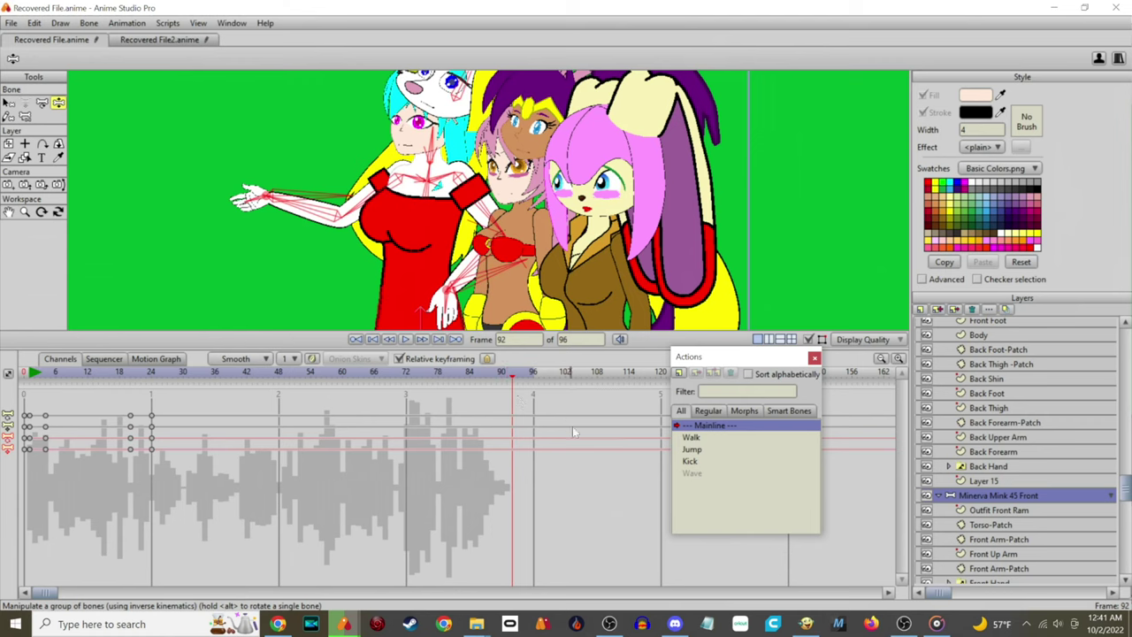
pyautogui.rightClick(511, 371)
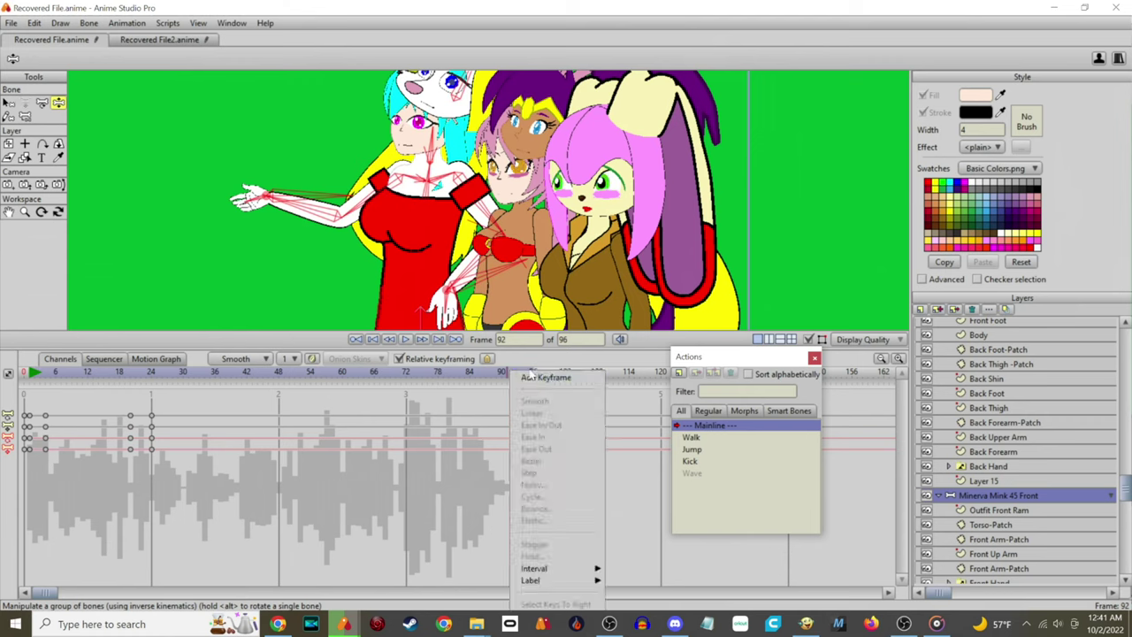
pyautogui.click(542, 379)
pyautogui.rightClick(509, 434)
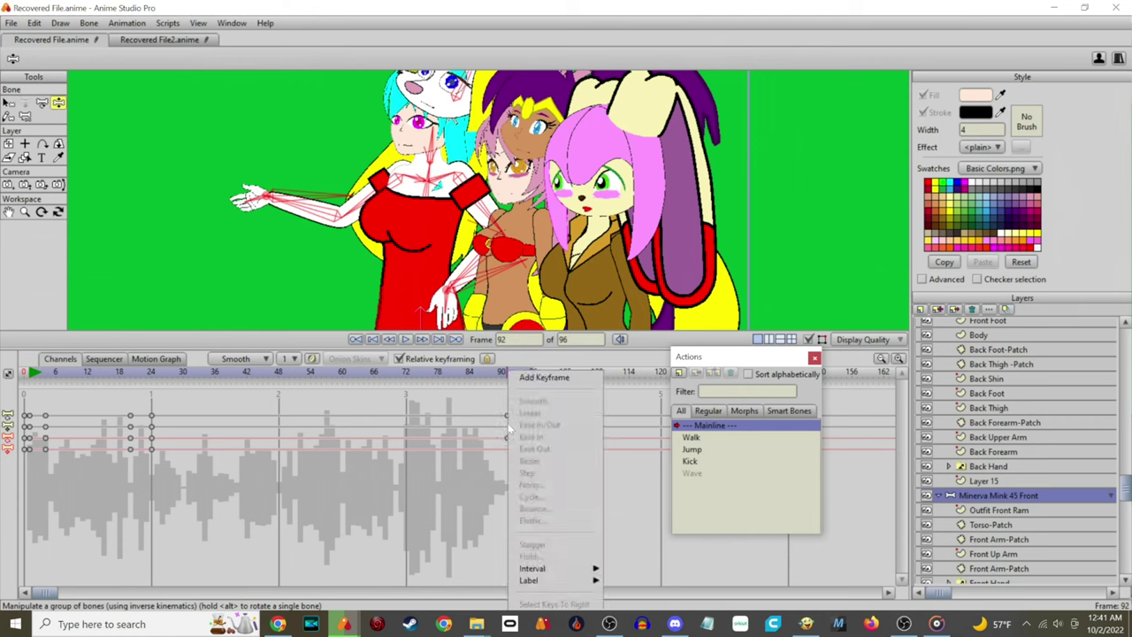
pyautogui.click(543, 382)
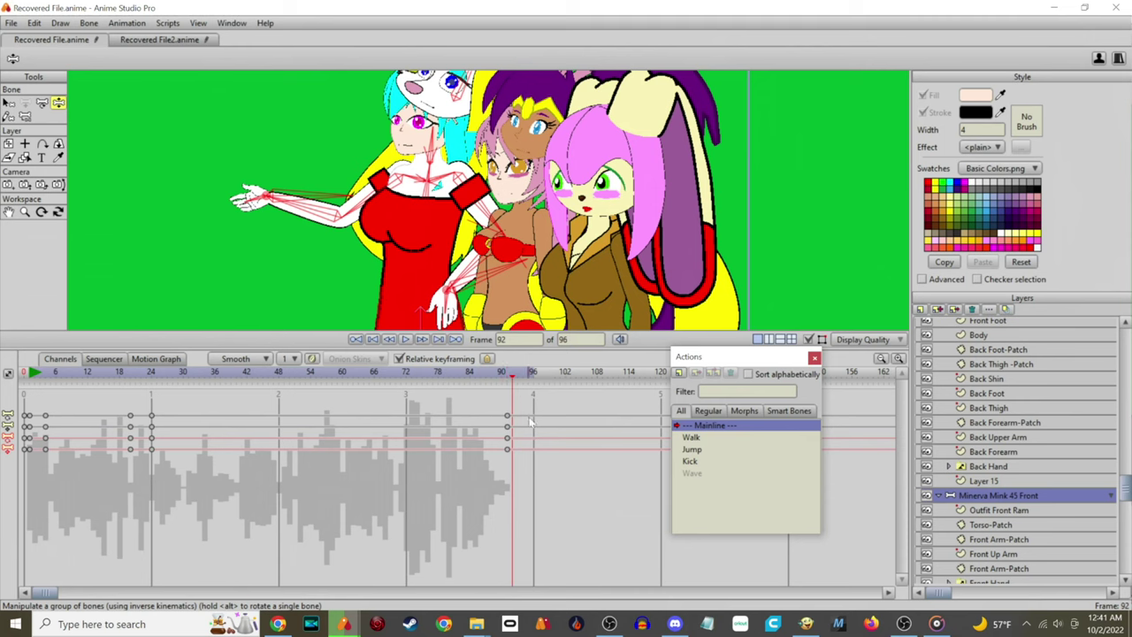
# - Try to reset the angle, scale and position of all of Minerva's bones at frame 96
pyautogui.click(539, 373)
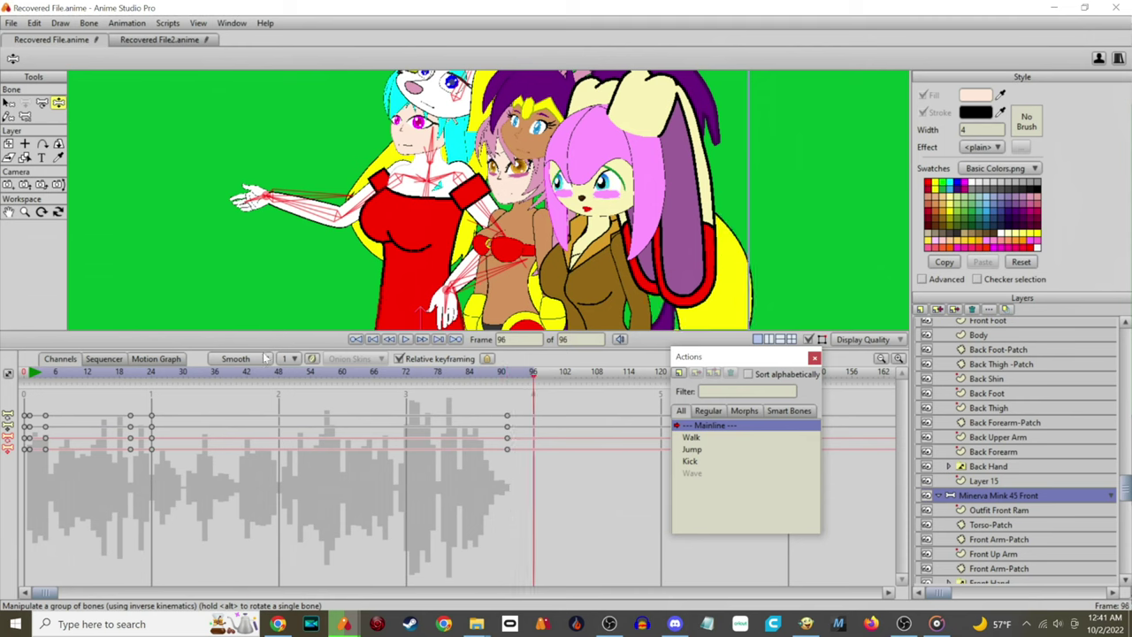
pyautogui.click(42, 104)
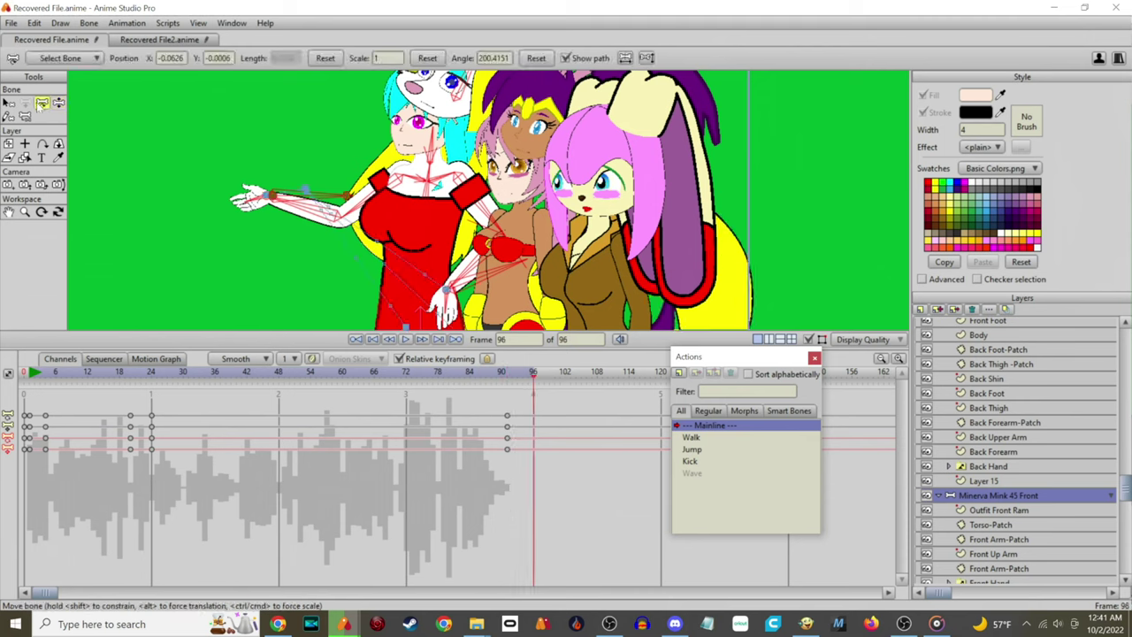
pyautogui.click(536, 57)
pyautogui.click(431, 58)
pyautogui.click(327, 58)
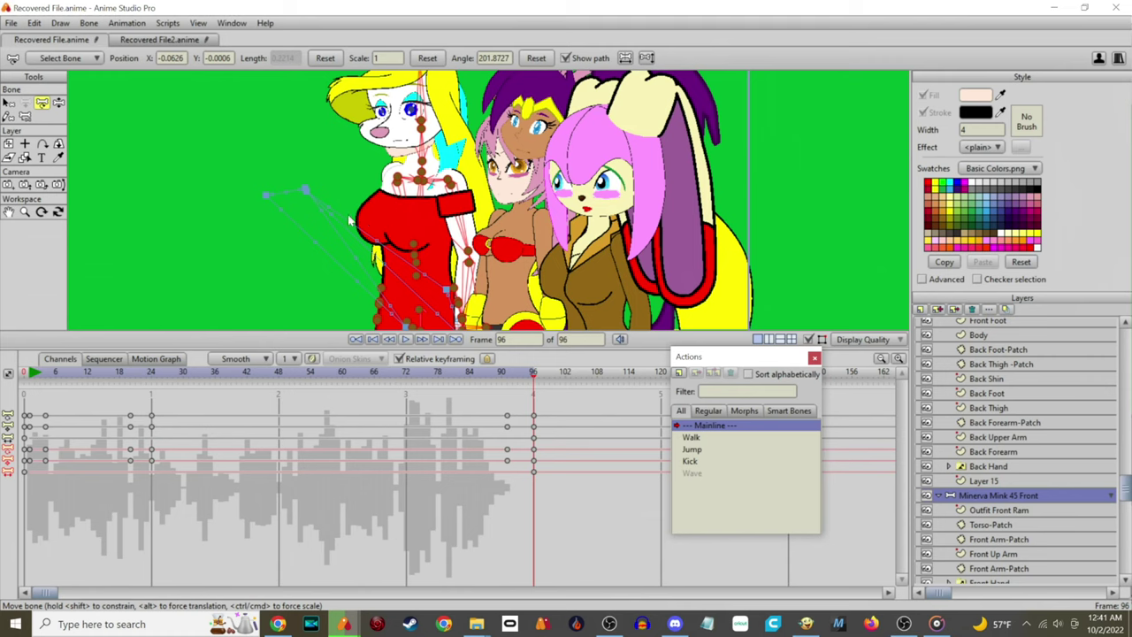
pyautogui.hotkey('ctrl', 'z')
pyautogui.moveTo(593, 503); pyautogui.dragTo(527, 387)
pyautogui.press('Delete')
# - Reset the position and angle of all of Minerva's bones at frame 96 with the Transform Bone tool
pyautogui.moveTo(307, 226); pyautogui.dragTo(273, 301)
pyautogui.click(8, 102)
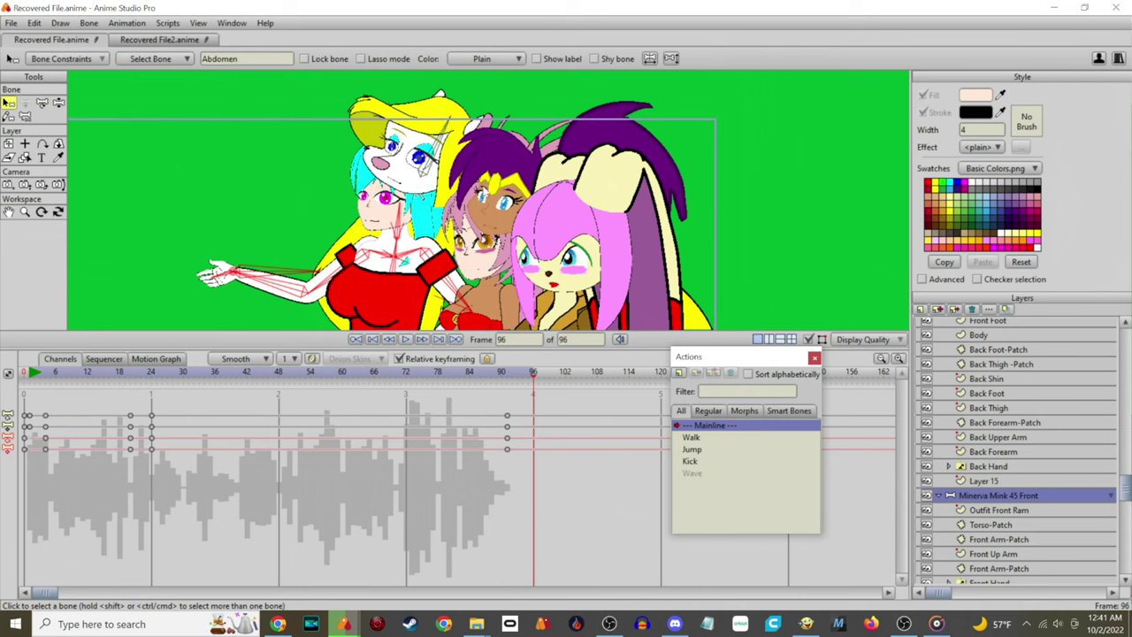
pyautogui.click(42, 102)
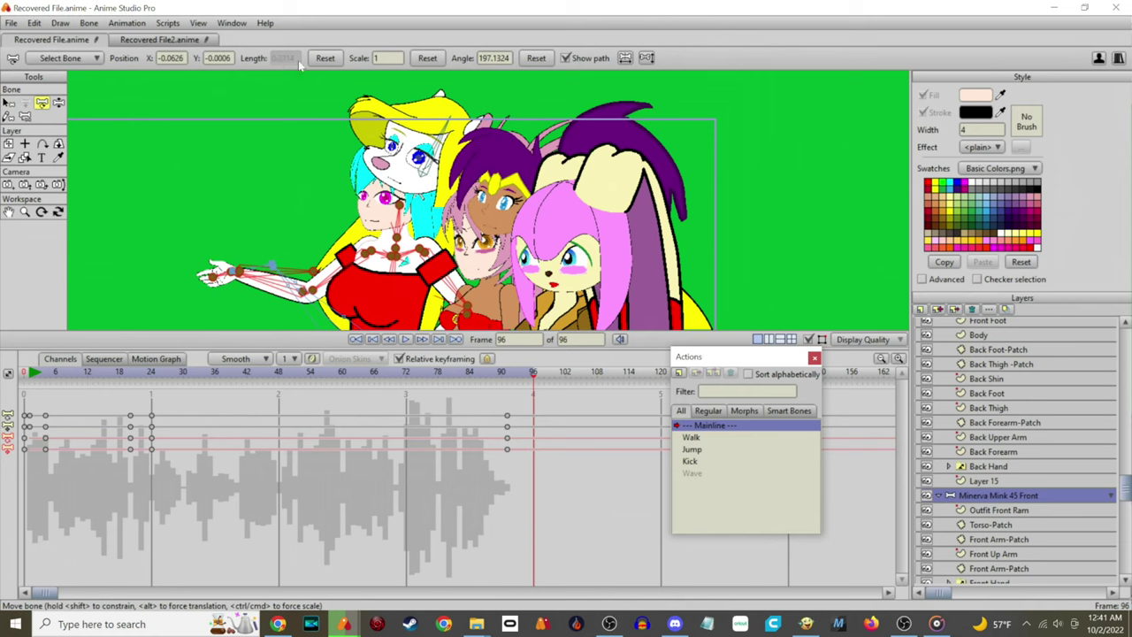
pyautogui.click(324, 58)
pyautogui.click(524, 60)
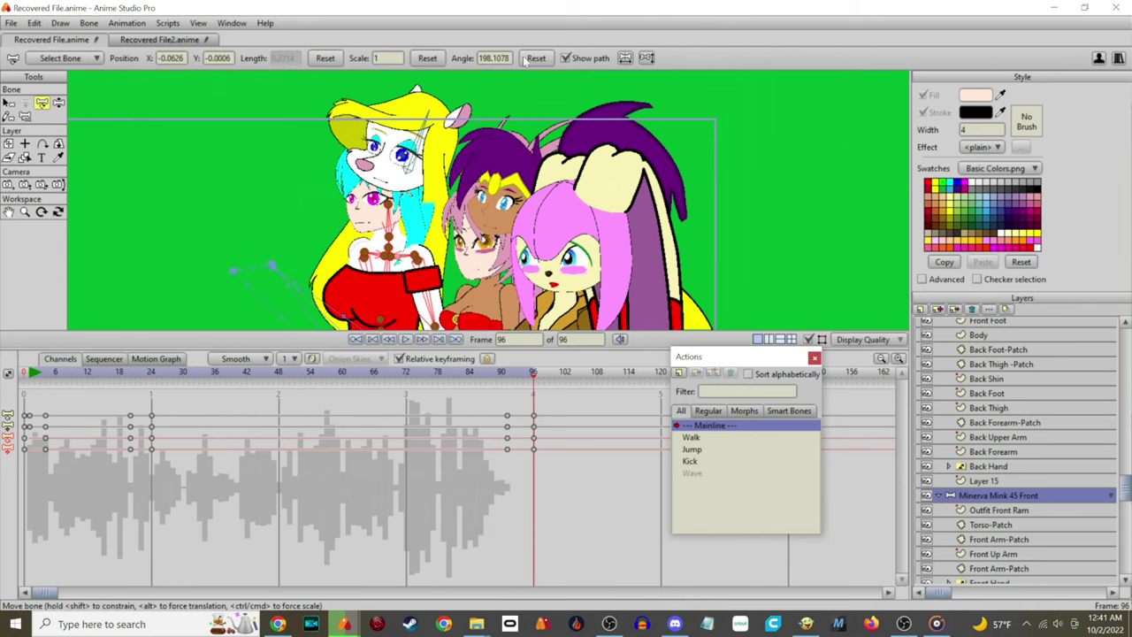
pyautogui.moveTo(468, 237); pyautogui.dragTo(460, 151)
pyautogui.scroll(-2, 458, 203)
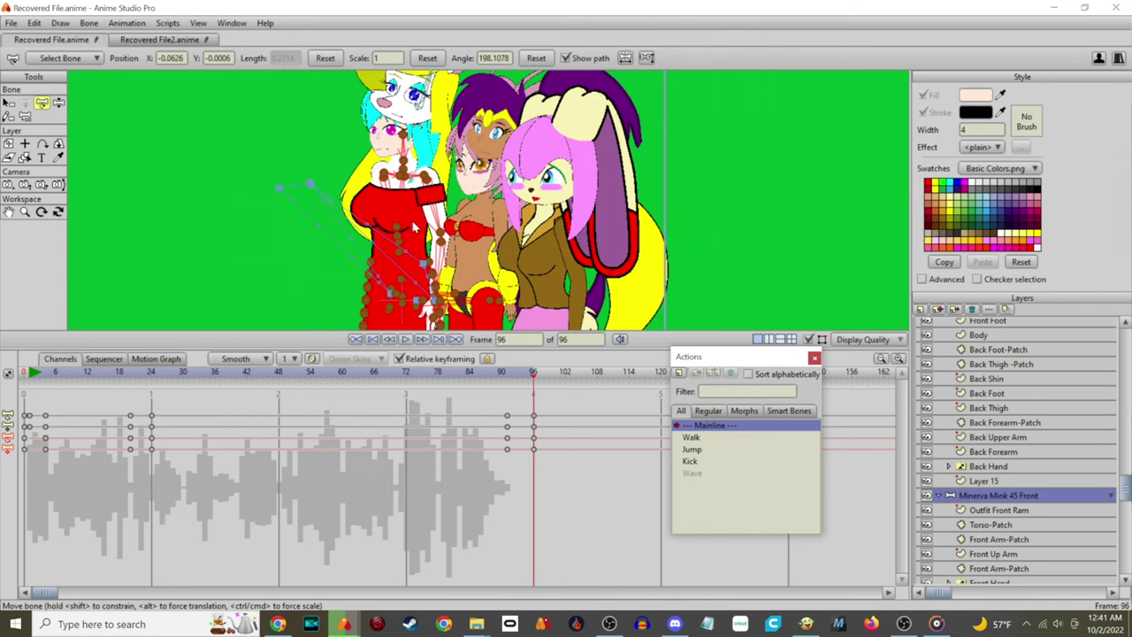
pyautogui.moveTo(440, 96); pyautogui.dragTo(429, 137)
pyautogui.moveTo(437, 249); pyautogui.dragTo(469, 239)
# - Scrub through the timeline and examine Minerva's body, leg and tail movement around frames 61, 1 and 24
pyautogui.moveTo(486, 376); pyautogui.dragTo(349, 398)
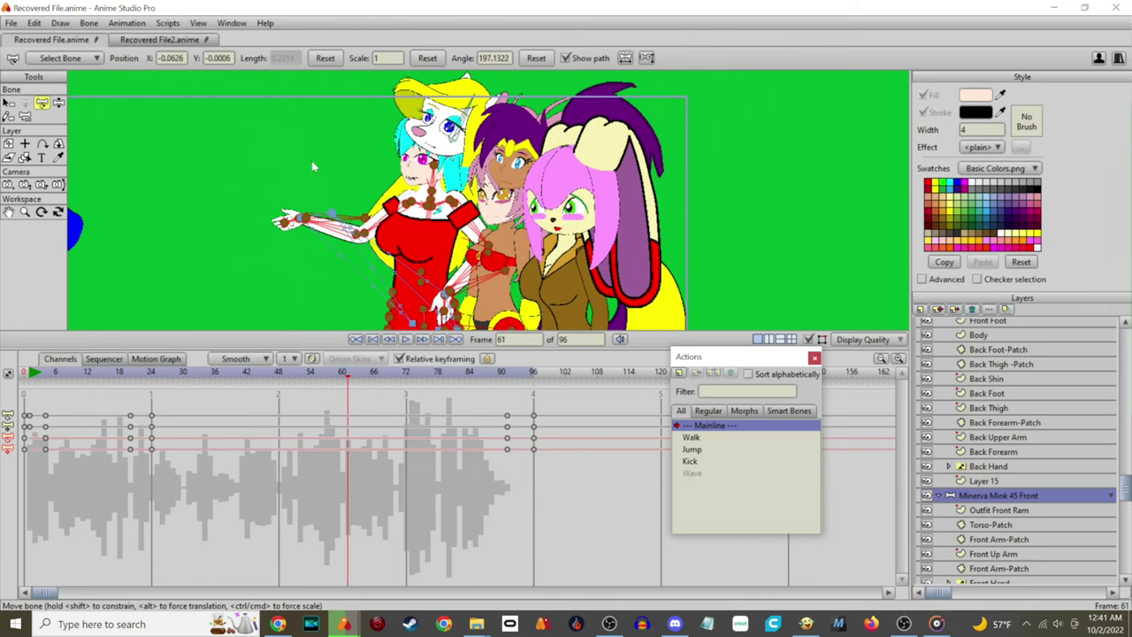
pyautogui.press('Right')
pyautogui.moveTo(460, 320); pyautogui.dragTo(376, 229)
pyautogui.moveTo(356, 131); pyautogui.dragTo(447, 135)
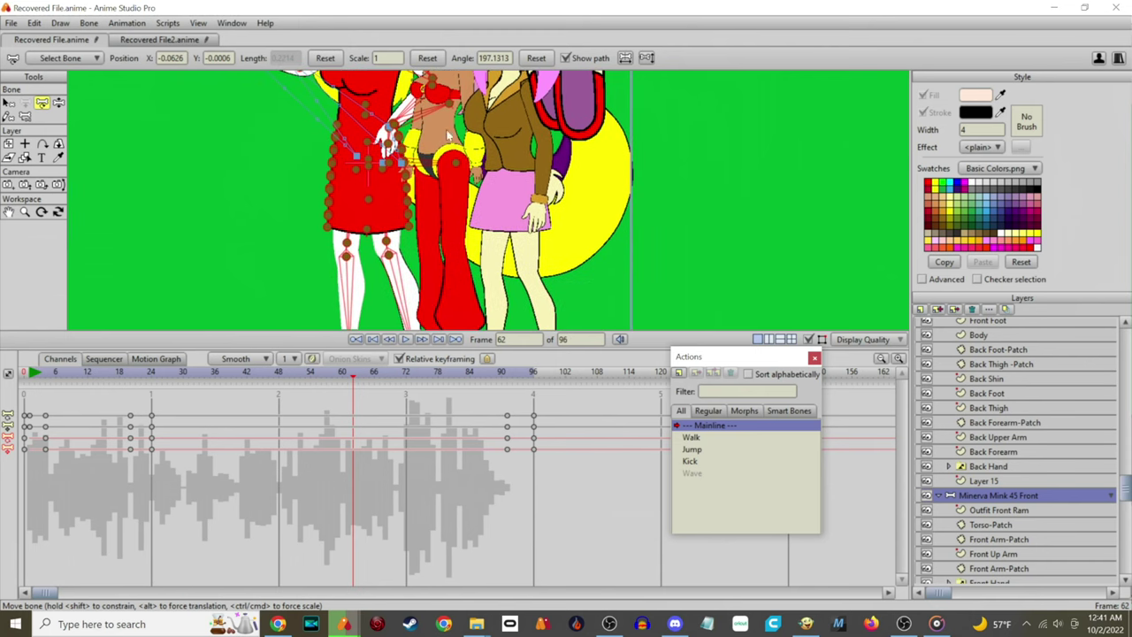
pyautogui.click(32, 378)
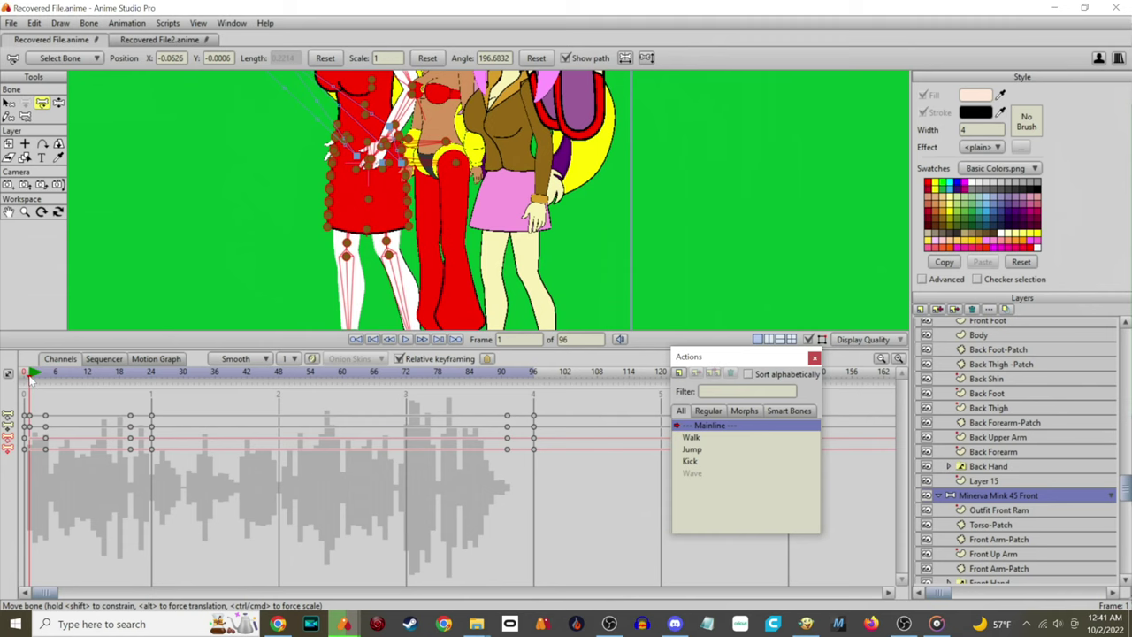
pyautogui.moveTo(53, 372); pyautogui.dragTo(152, 375)
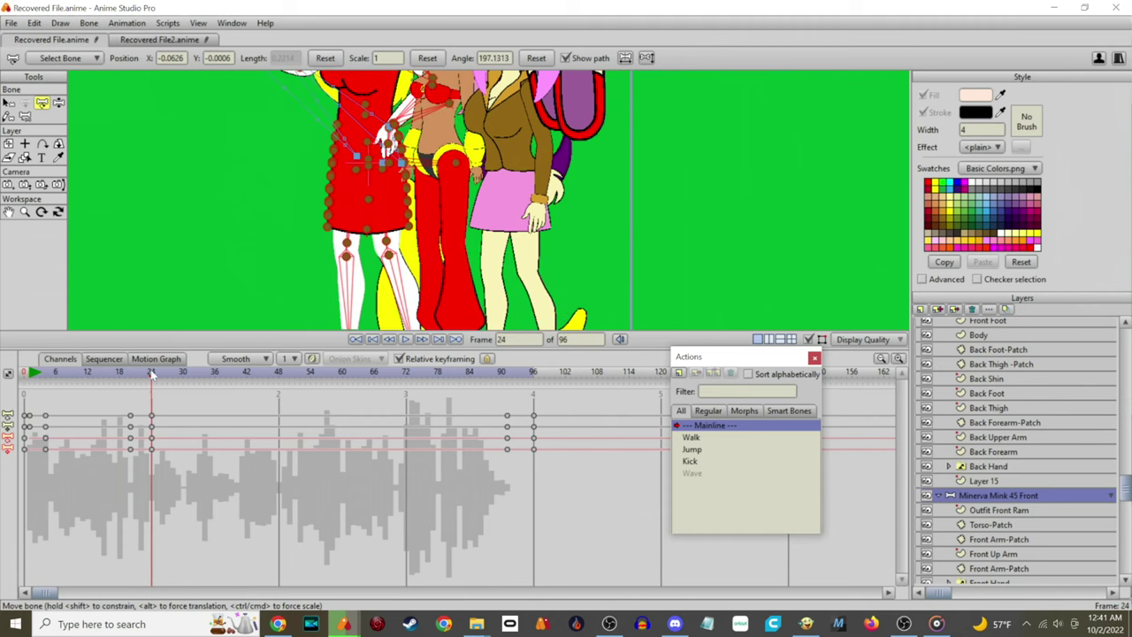
pyautogui.moveTo(344, 256); pyautogui.dragTo(294, 143)
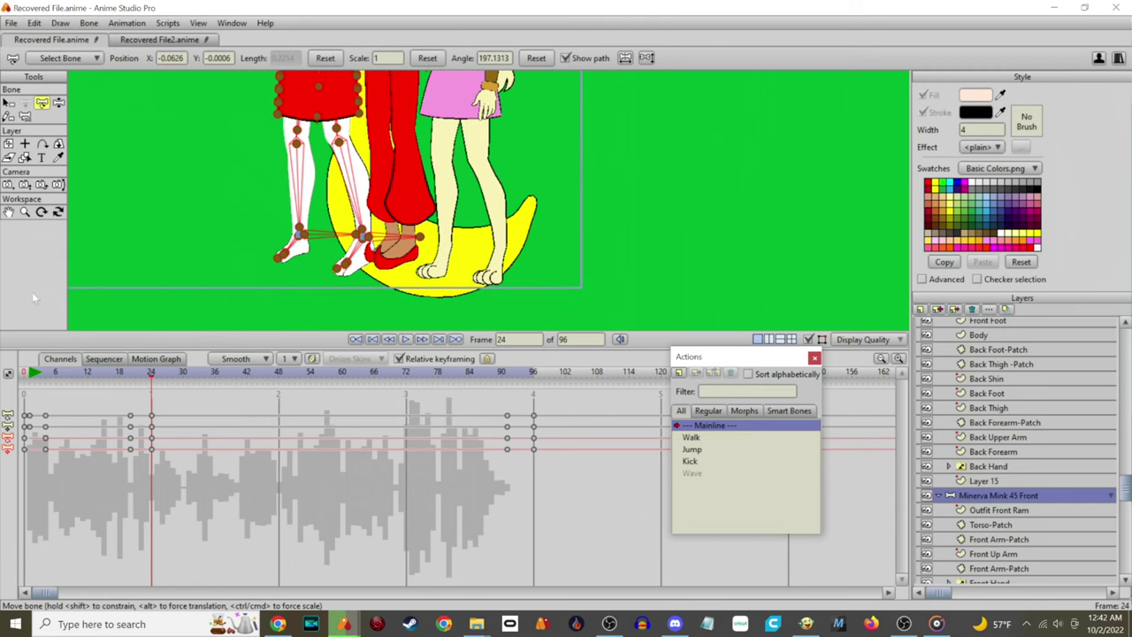
pyautogui.moveTo(152, 375); pyautogui.dragTo(149, 375)
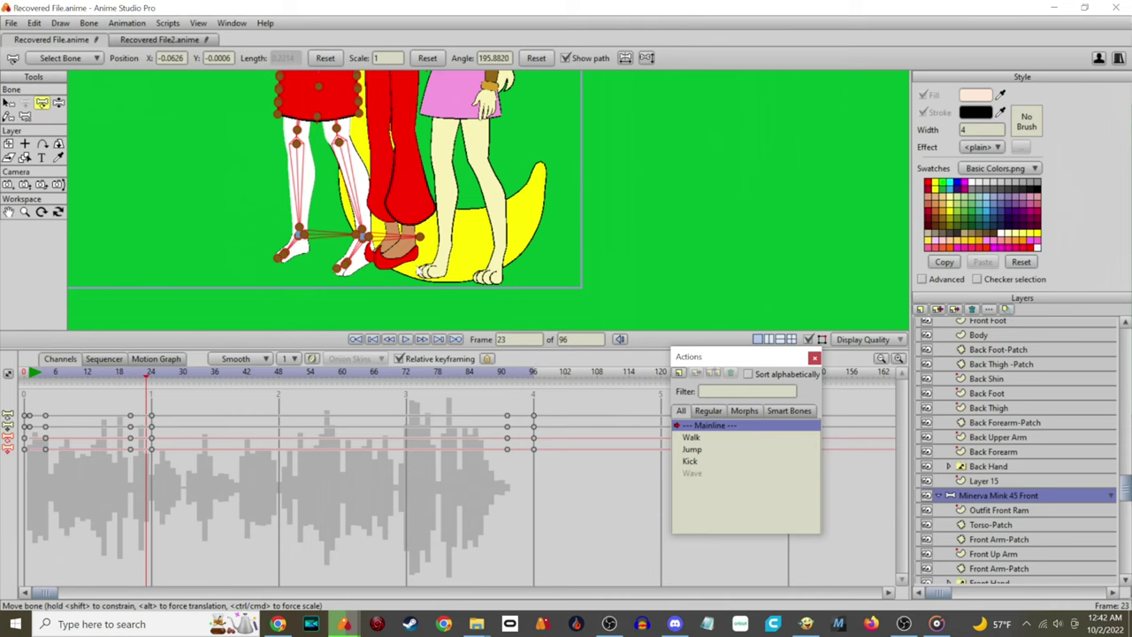
# - Select Minerva's Tail bone layer and add bone keyframes on it near frame 23
pyautogui.click(25, 157)
pyautogui.click(473, 241)
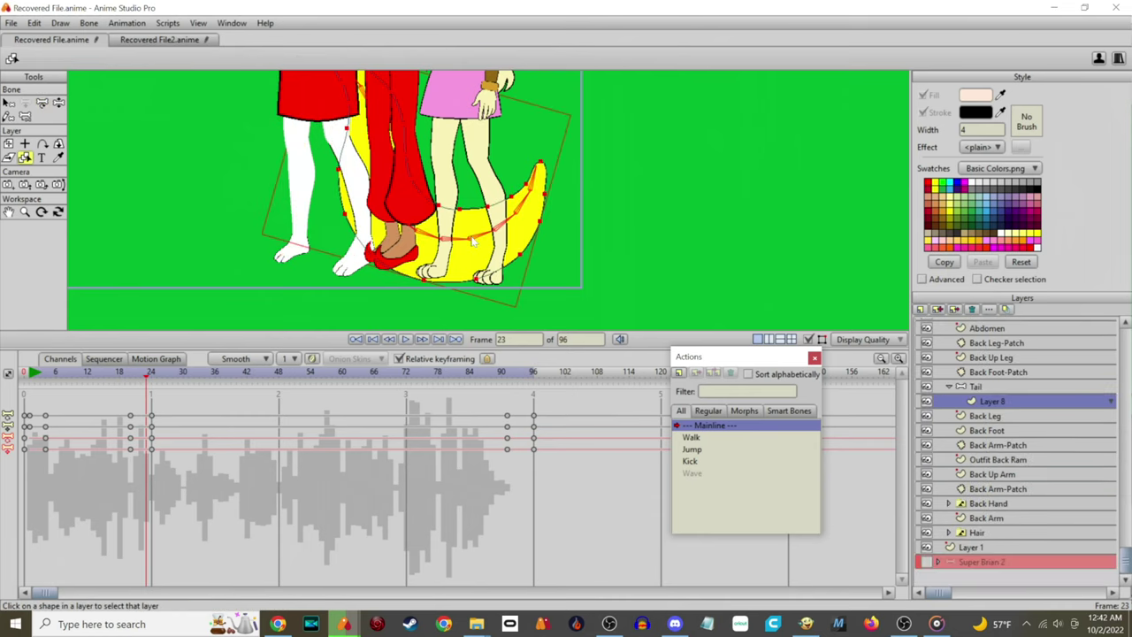
pyautogui.click(990, 387)
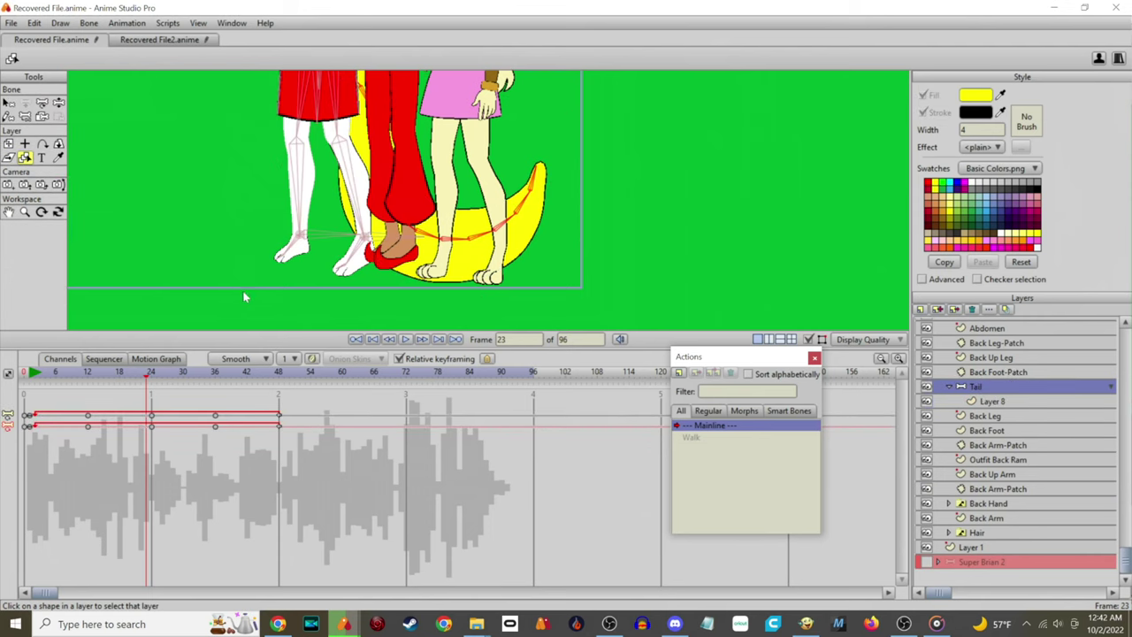
pyautogui.rightClick(147, 418)
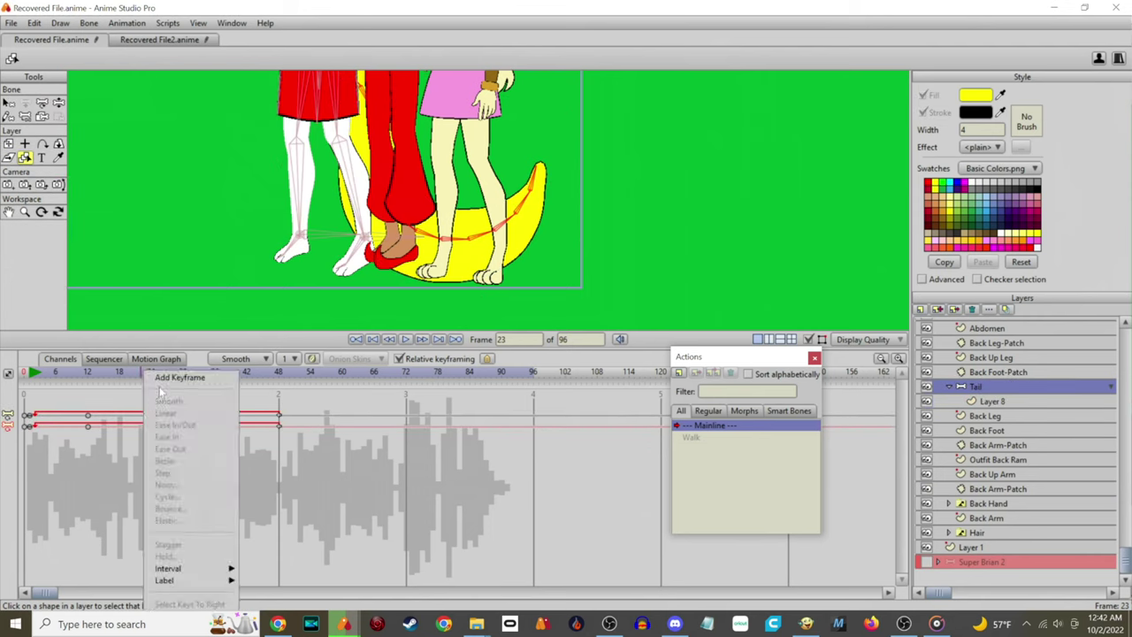
pyautogui.click(177, 376)
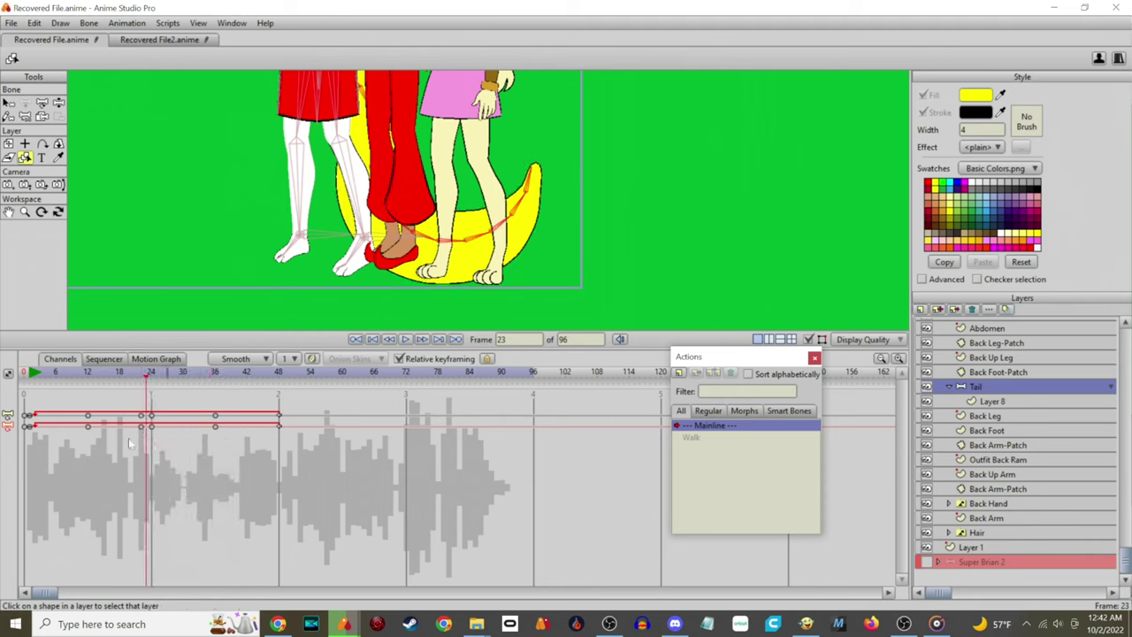
# - Delete all of the Tail layer's keyframes after frame 1, scrub to frame 50 to check the tail, and return to frame 1
pyautogui.moveTo(363, 454); pyautogui.dragTo(146, 380)
pyautogui.press('Delete')
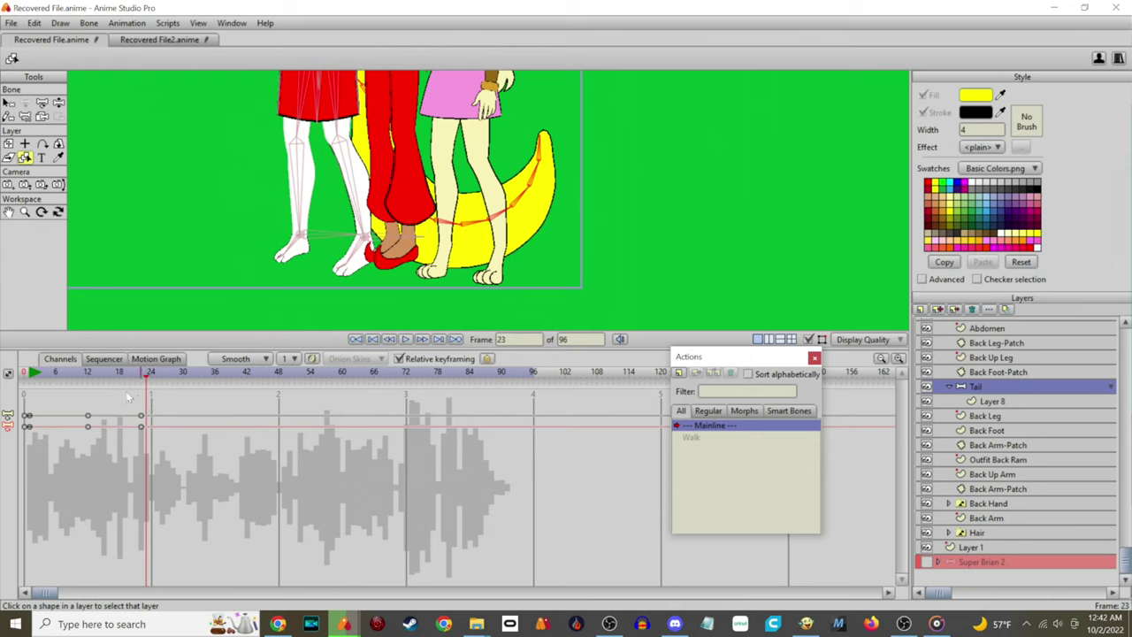
pyautogui.moveTo(118, 439); pyautogui.dragTo(4, 373)
pyautogui.press('Delete')
pyautogui.moveTo(218, 460); pyautogui.dragTo(7, 417)
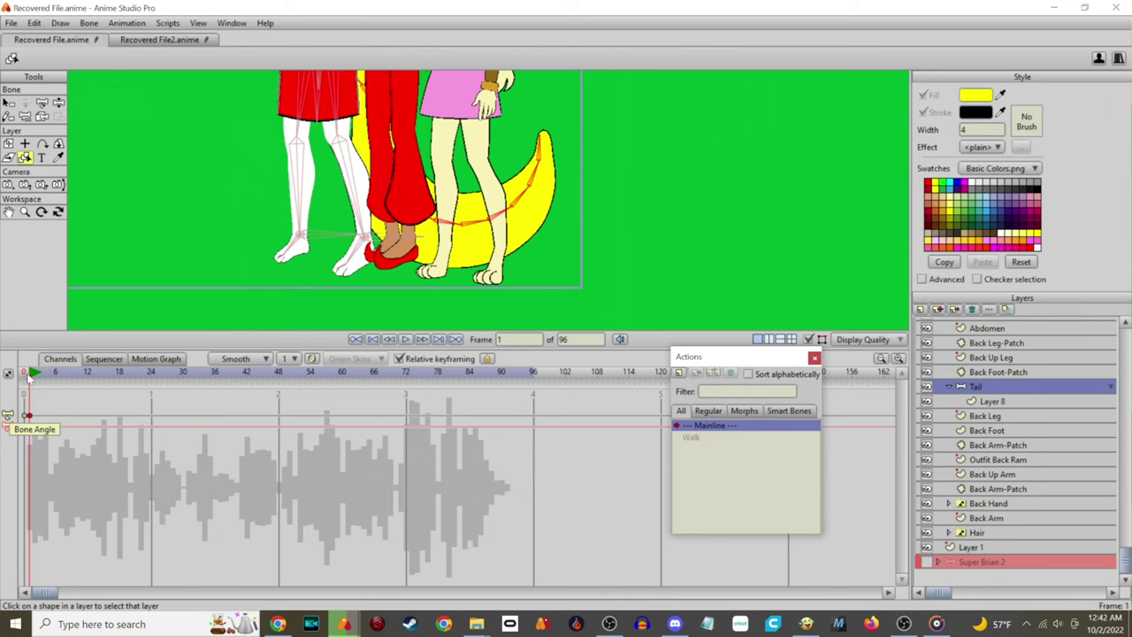
pyautogui.moveTo(27, 377); pyautogui.dragTo(289, 379)
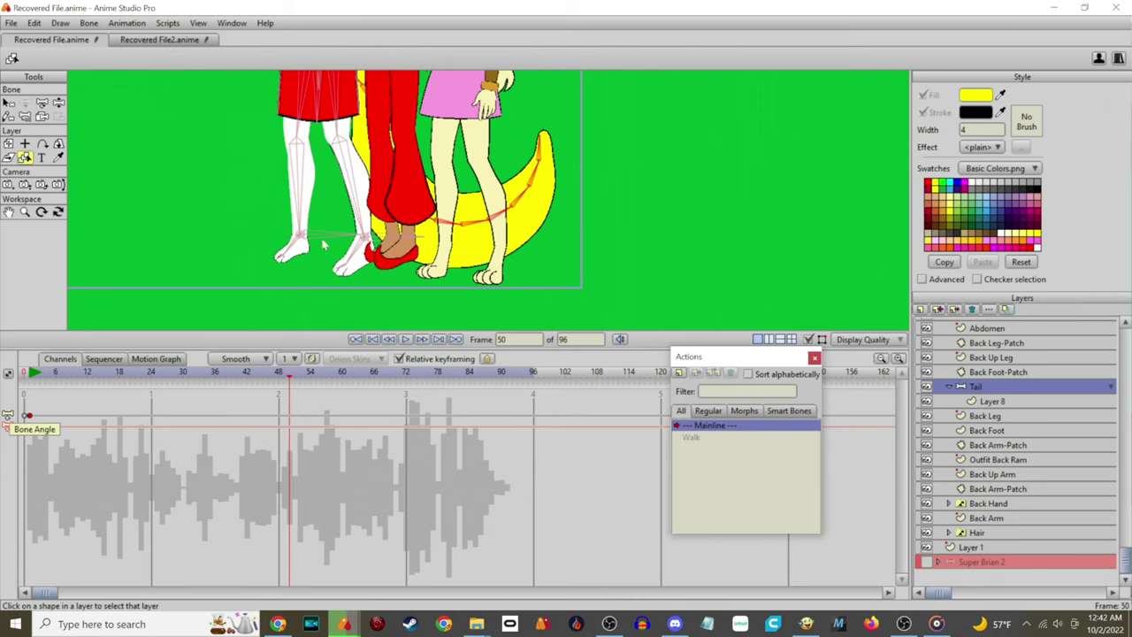
pyautogui.scroll(3, 309, 252)
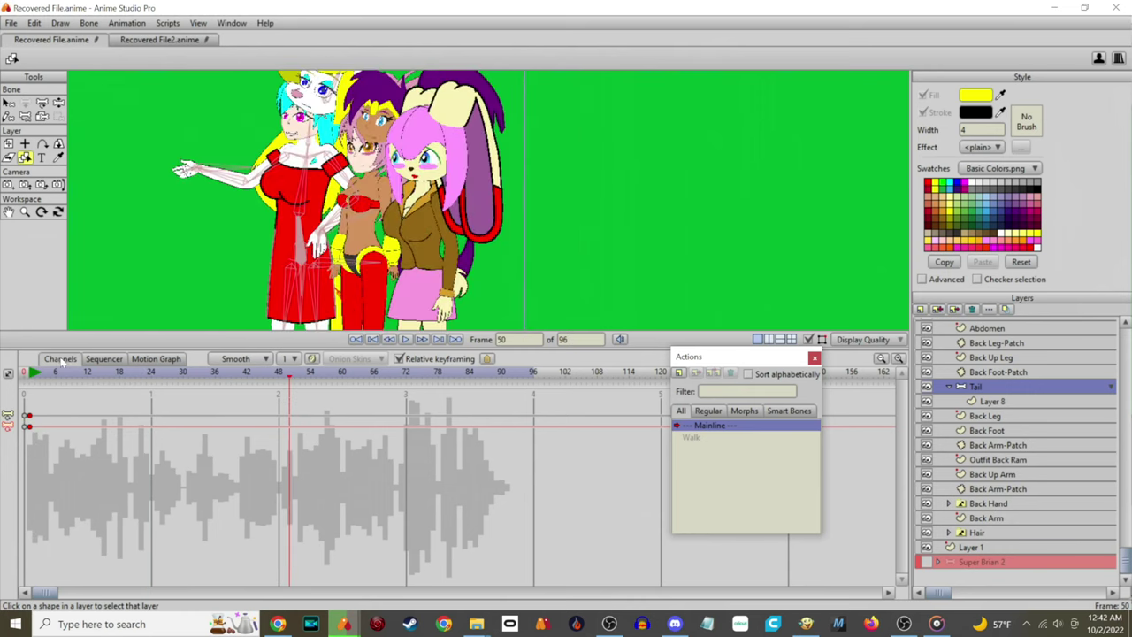
pyautogui.click(32, 373)
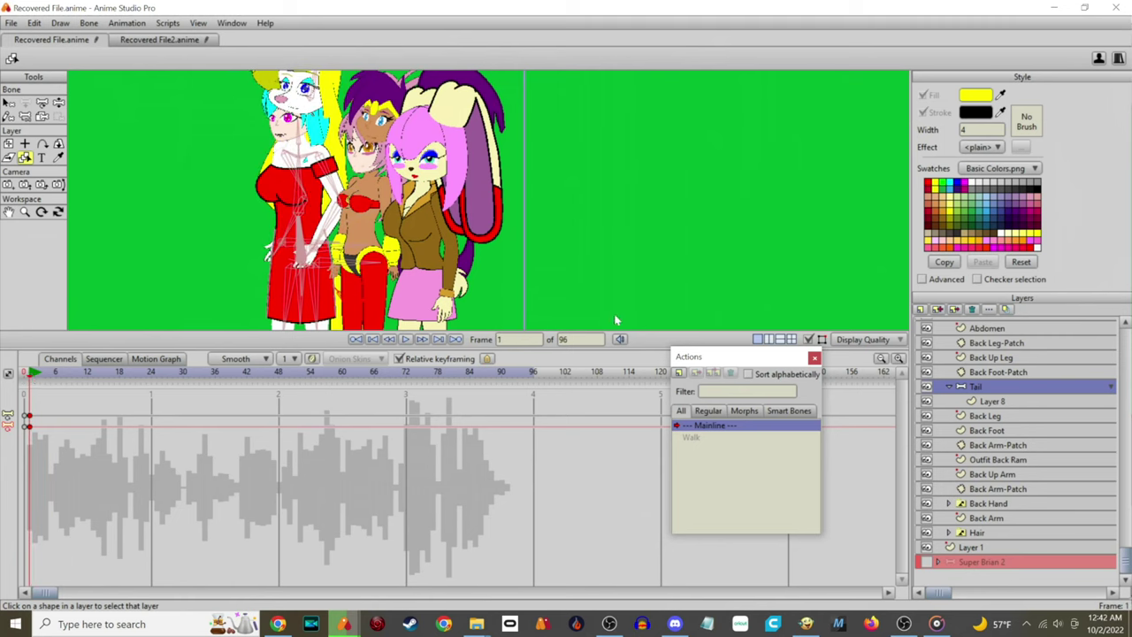
# - Scrub through the first half of the timeline and examine the characters' poses around frames 17, 0 and 51
pyautogui.moveTo(58, 381); pyautogui.dragTo(115, 372)
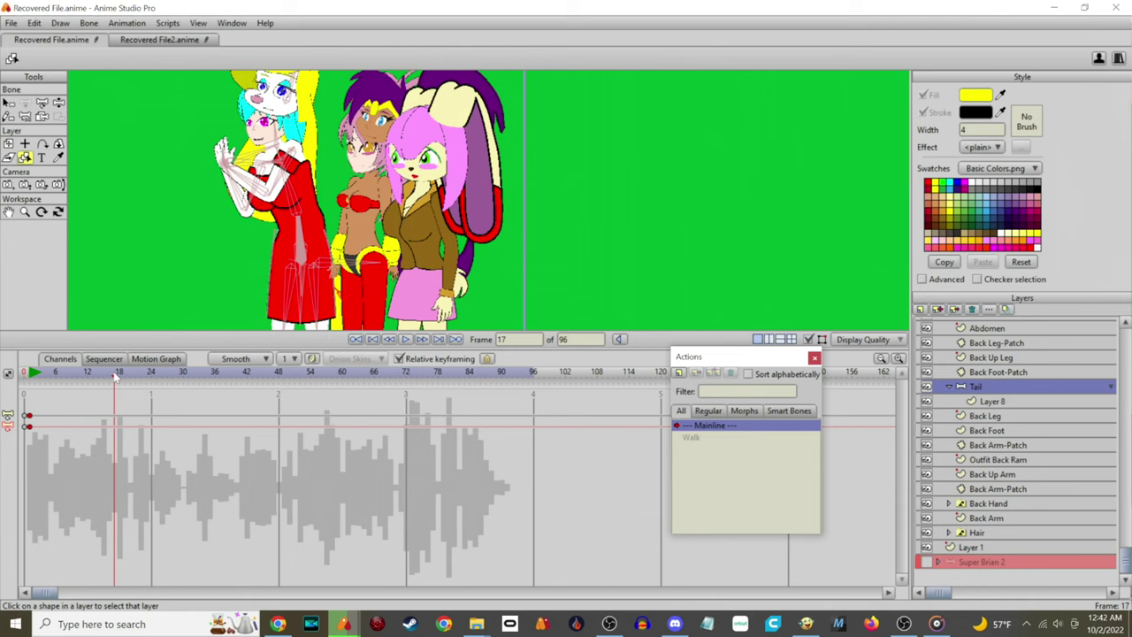
pyautogui.moveTo(114, 371); pyautogui.dragTo(24, 373)
pyautogui.scroll(2, 331, 268)
pyautogui.moveTo(237, 217); pyautogui.dragTo(331, 228)
pyautogui.scroll(-5, 331, 268)
pyautogui.scroll(2, 241, 266)
pyautogui.scroll(2, 241, 265)
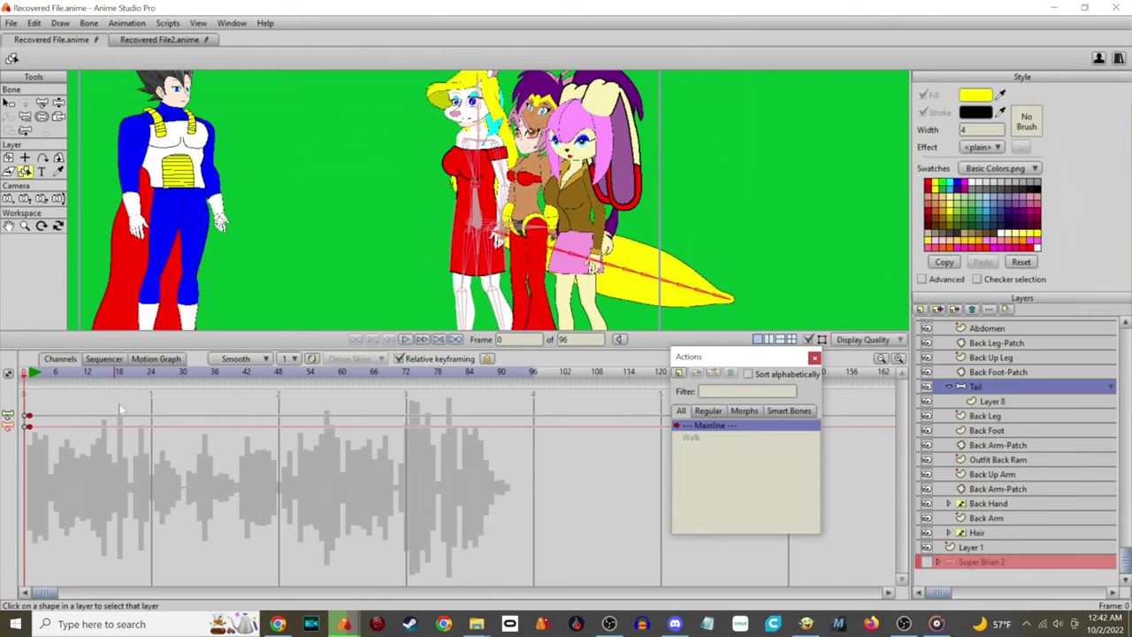
pyautogui.click(35, 372)
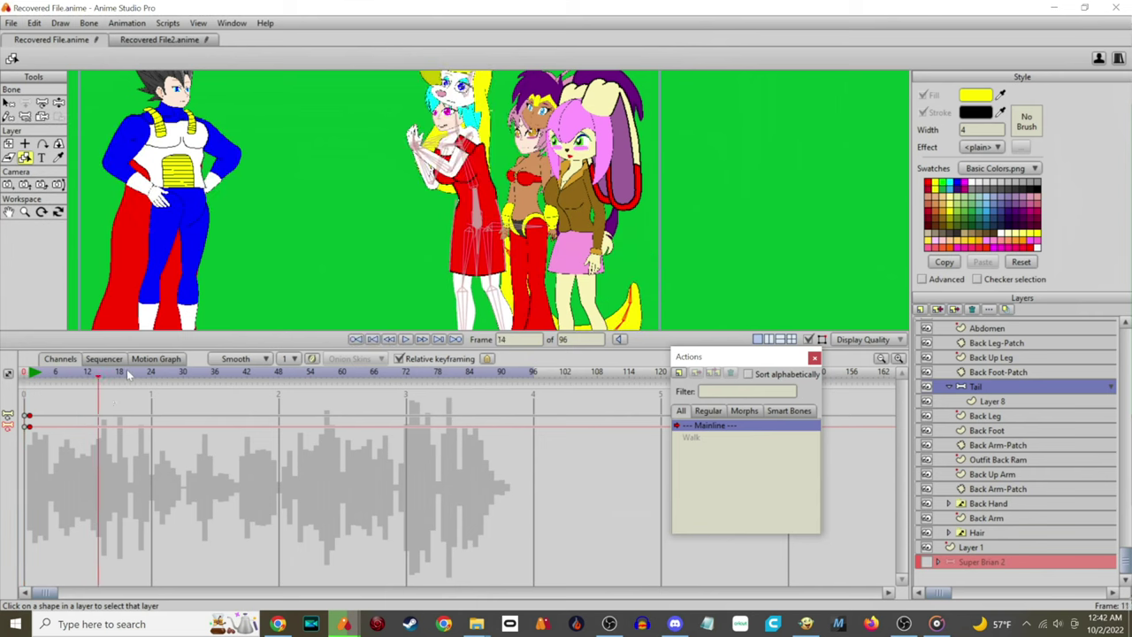
pyautogui.moveTo(139, 374); pyautogui.dragTo(294, 374)
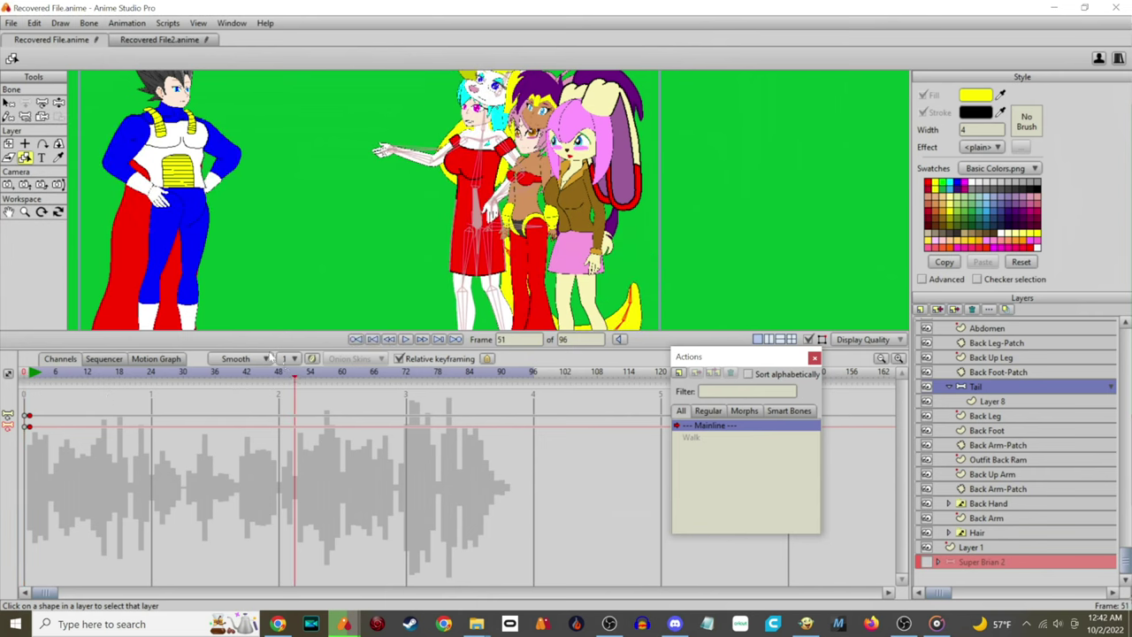
# - Render a preview of frame 51, inspect the whole scene, and close the render
pyautogui.scroll(-4, 378, 177)
pyautogui.scroll(-2, 395, 169)
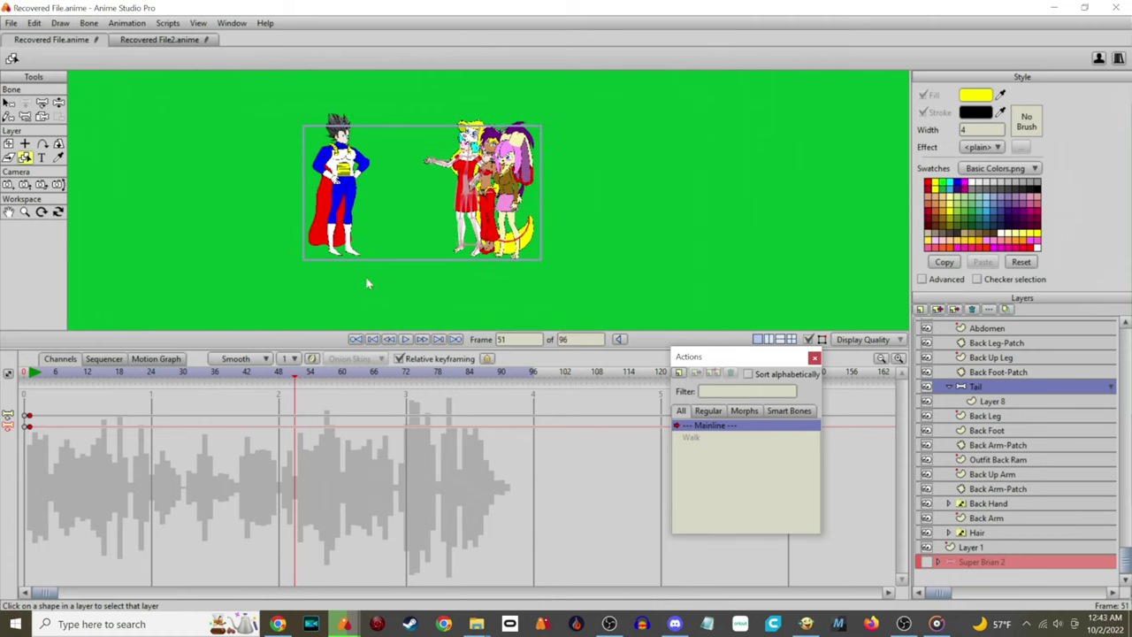
pyautogui.hotkey('ctrl', 'r')
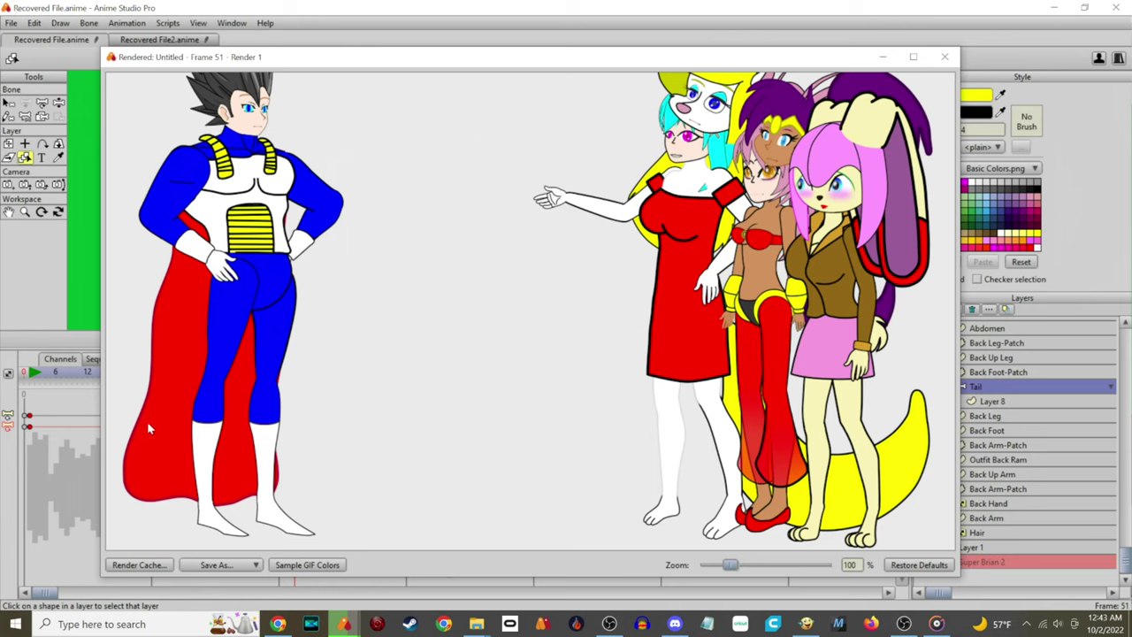
pyautogui.click(945, 56)
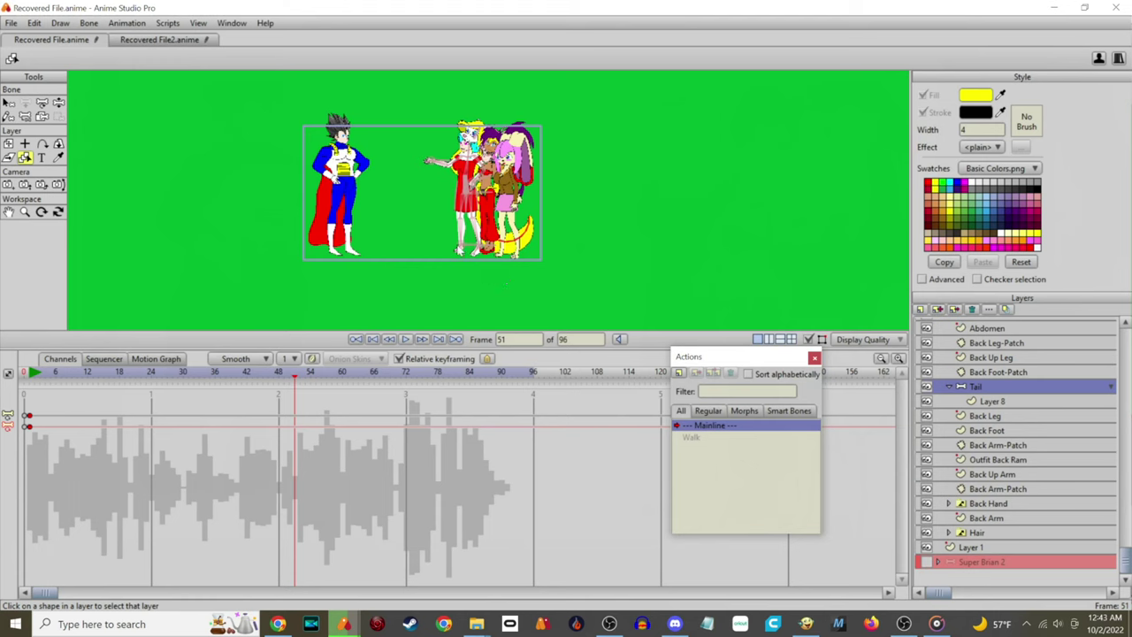
# - Examine the animation export settings and output formats for frames 1 to 96, and cancel the MP4 export before saving
pyautogui.hotkey('ctrl', 'shift', 'r')
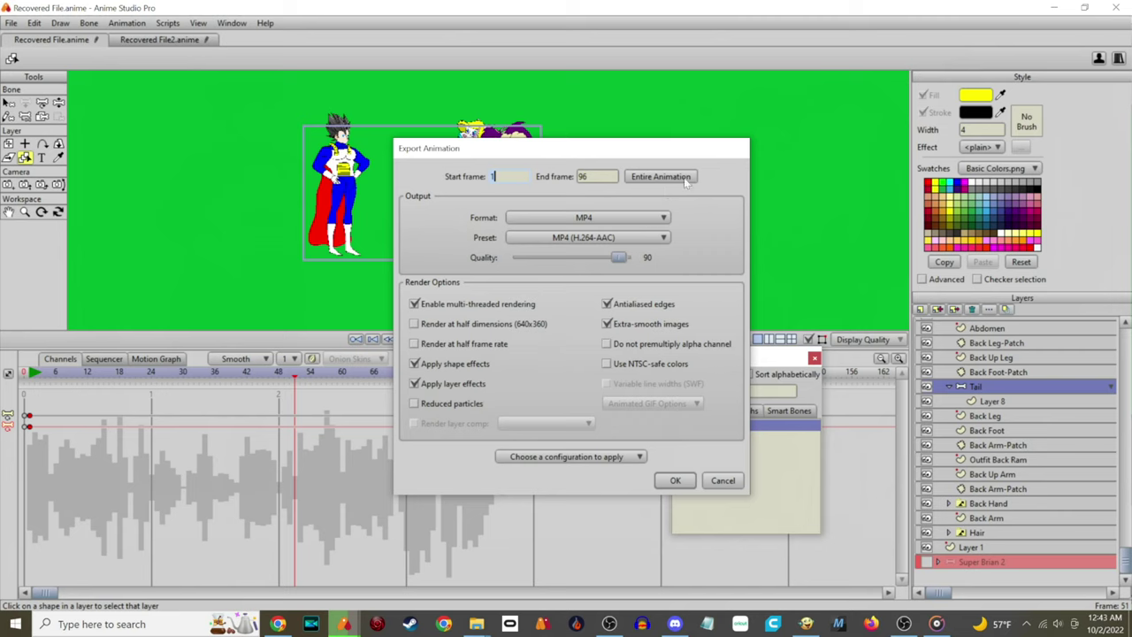
pyautogui.click(663, 219)
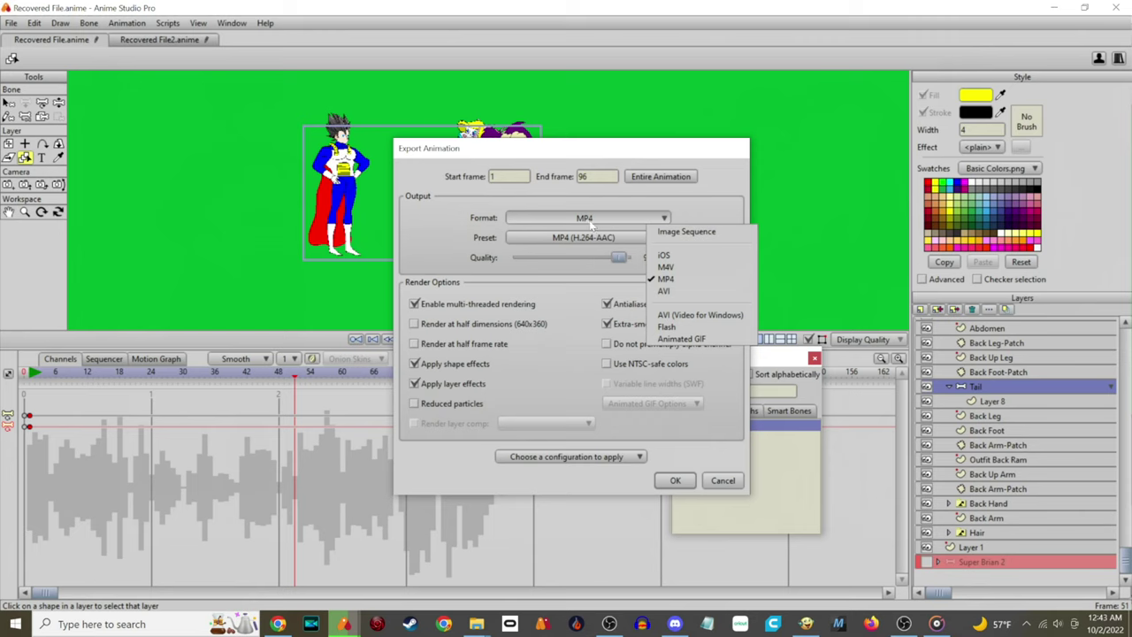
pyautogui.click(554, 304)
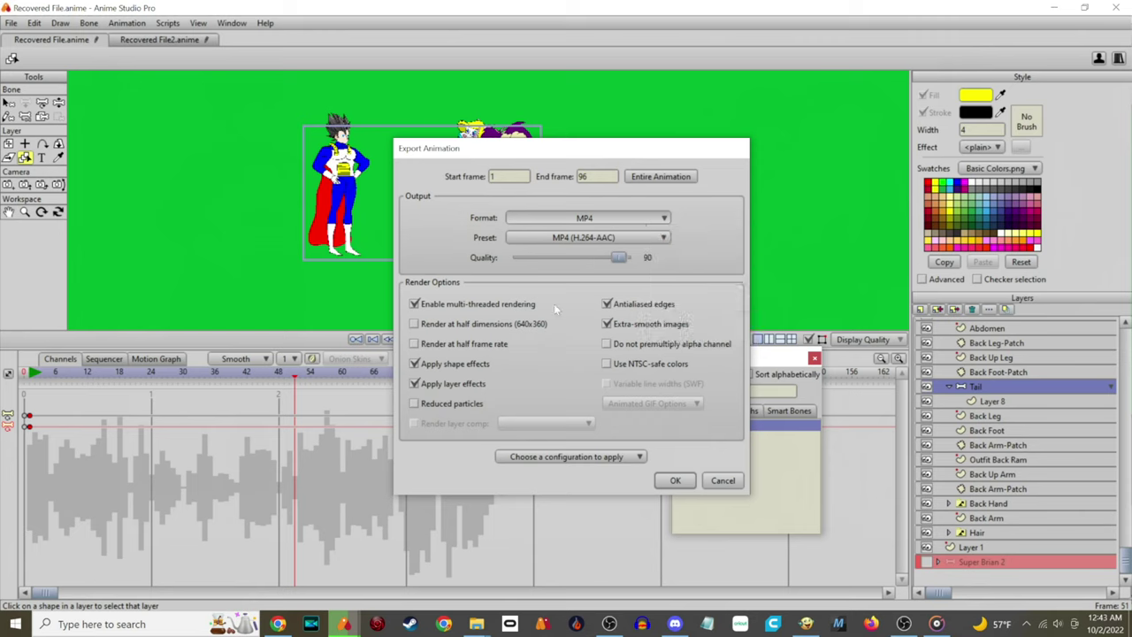
pyautogui.click(676, 480)
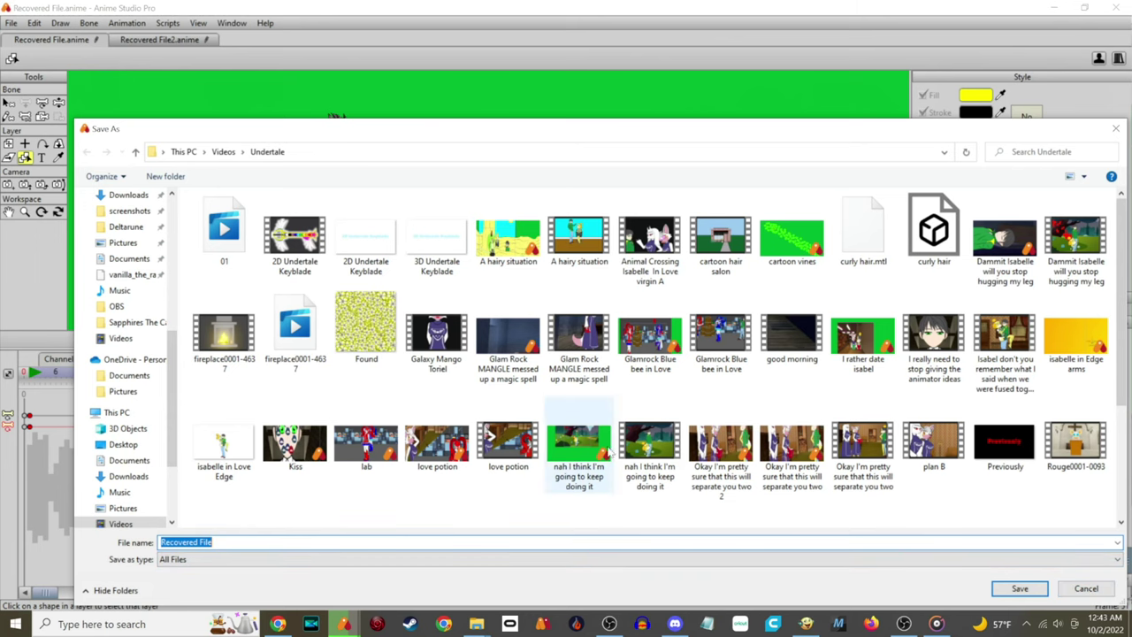
pyautogui.click(1076, 596)
pyautogui.click(723, 481)
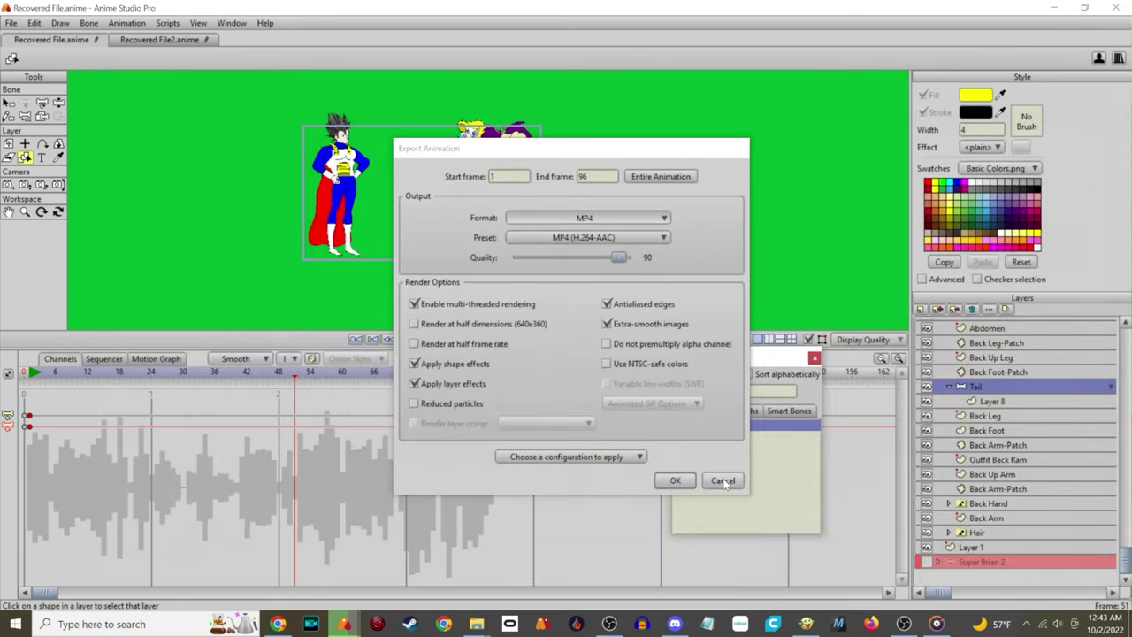
pyautogui.moveTo(542, 246); pyautogui.dragTo(545, 277)
pyautogui.scroll(4, 579, 265)
pyautogui.scroll(2, 544, 177)
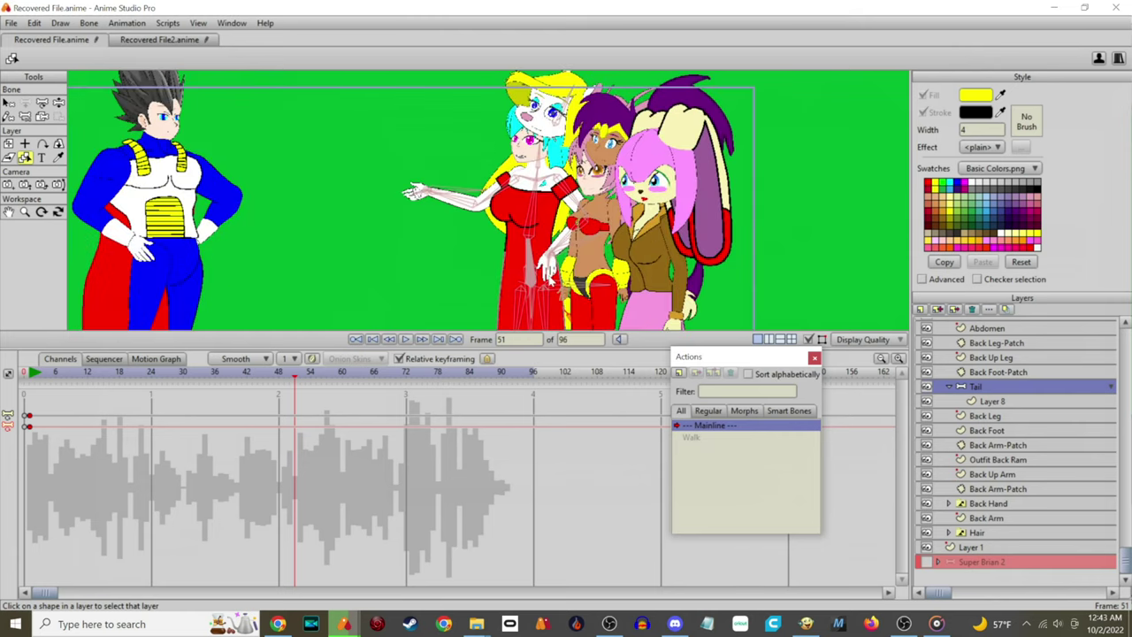
pyautogui.scroll(-5, 477, 211)
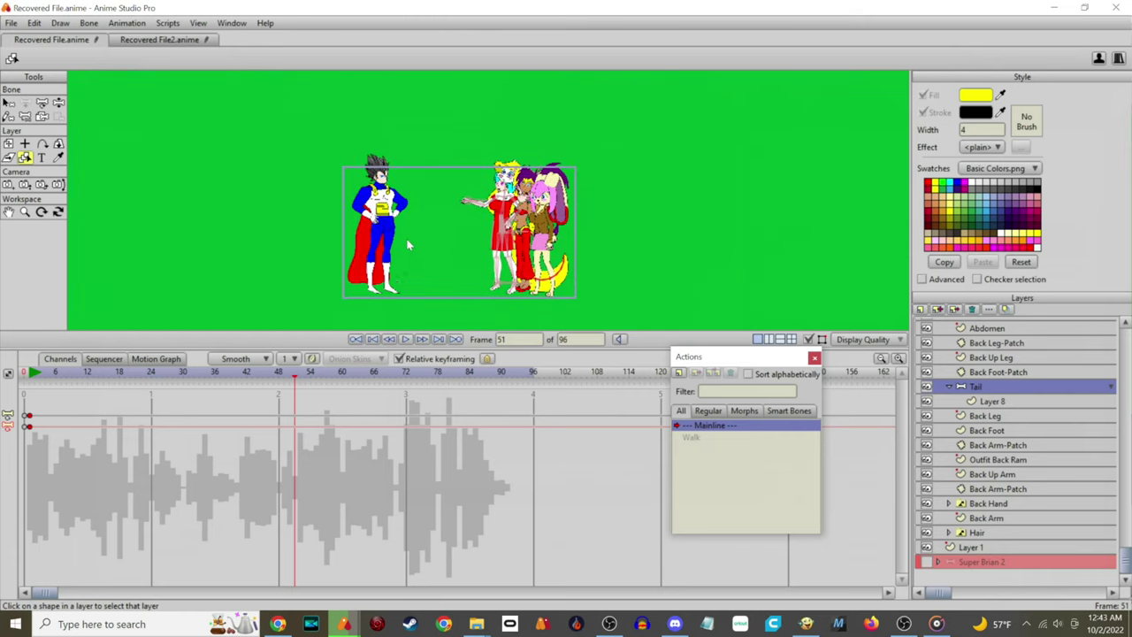
pyautogui.scroll(3, 409, 245)
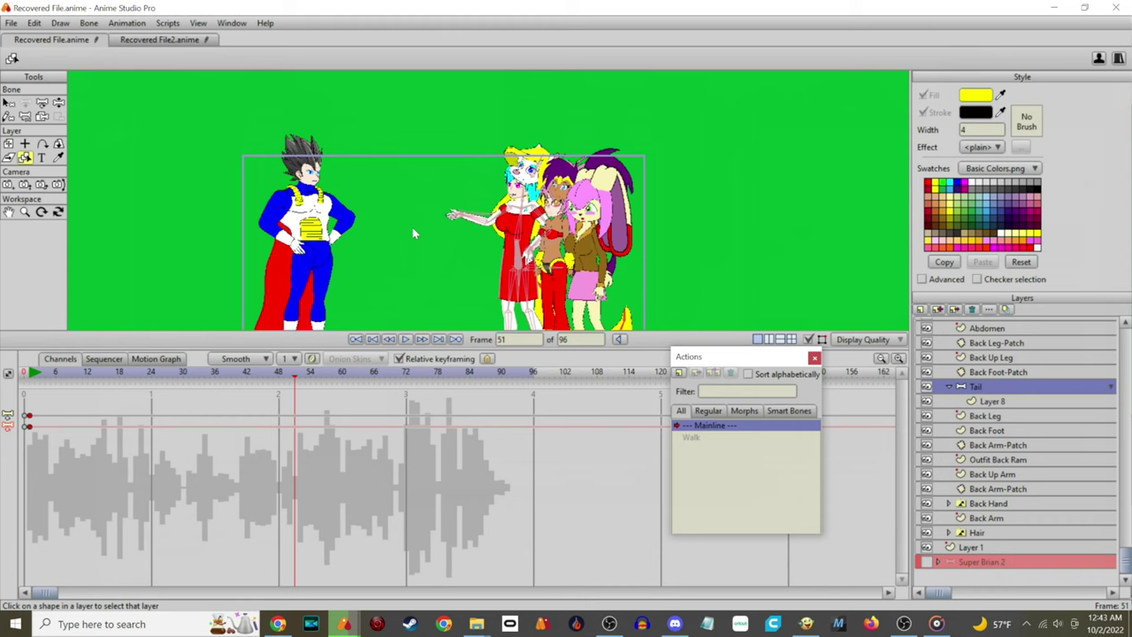
pyautogui.scroll(2, 414, 237)
pyautogui.moveTo(349, 200); pyautogui.dragTo(362, 146)
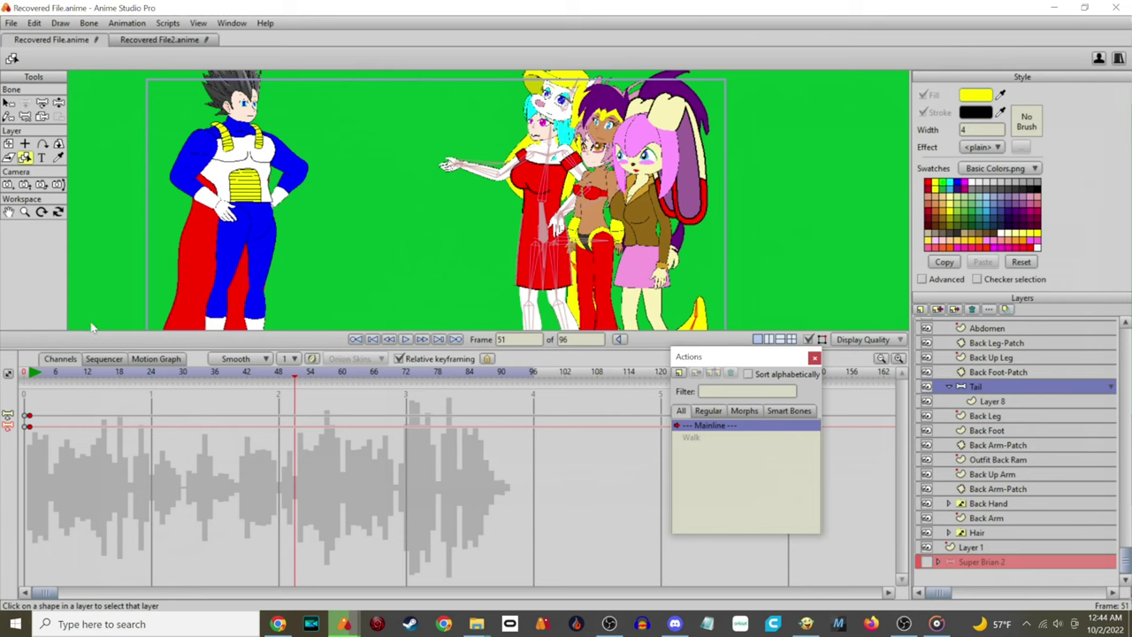
# - Scrub the timeline to frame 15, back to frame 0 and on to frame 96, and examine the characters' movement
pyautogui.moveTo(56, 373); pyautogui.dragTo(104, 372)
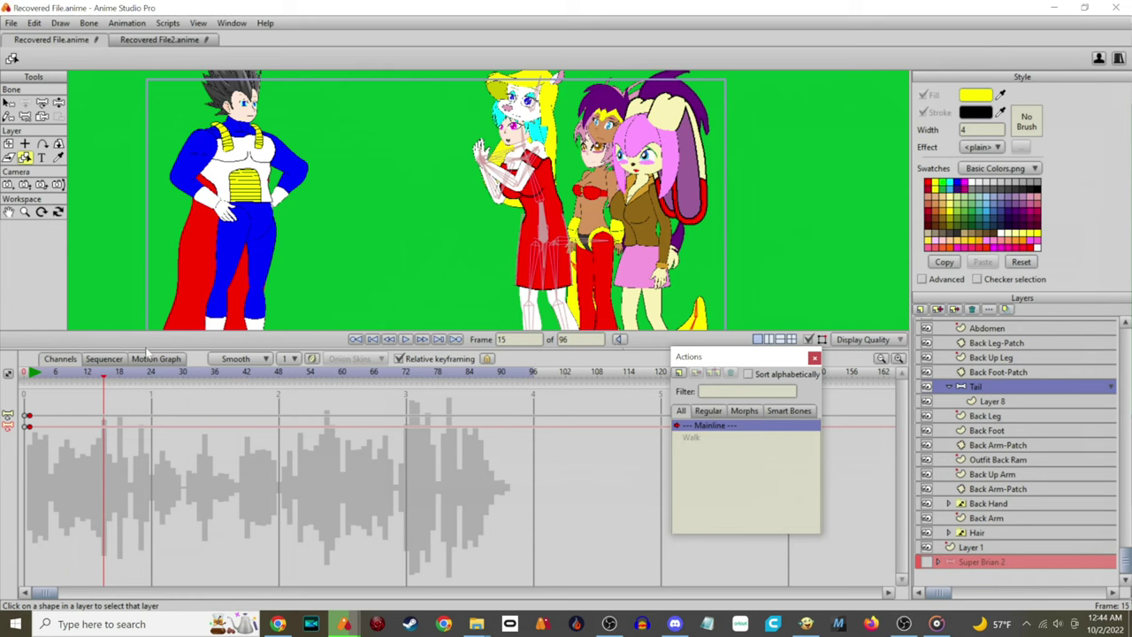
pyautogui.click(61, 373)
pyautogui.moveTo(67, 373); pyautogui.dragTo(5, 376)
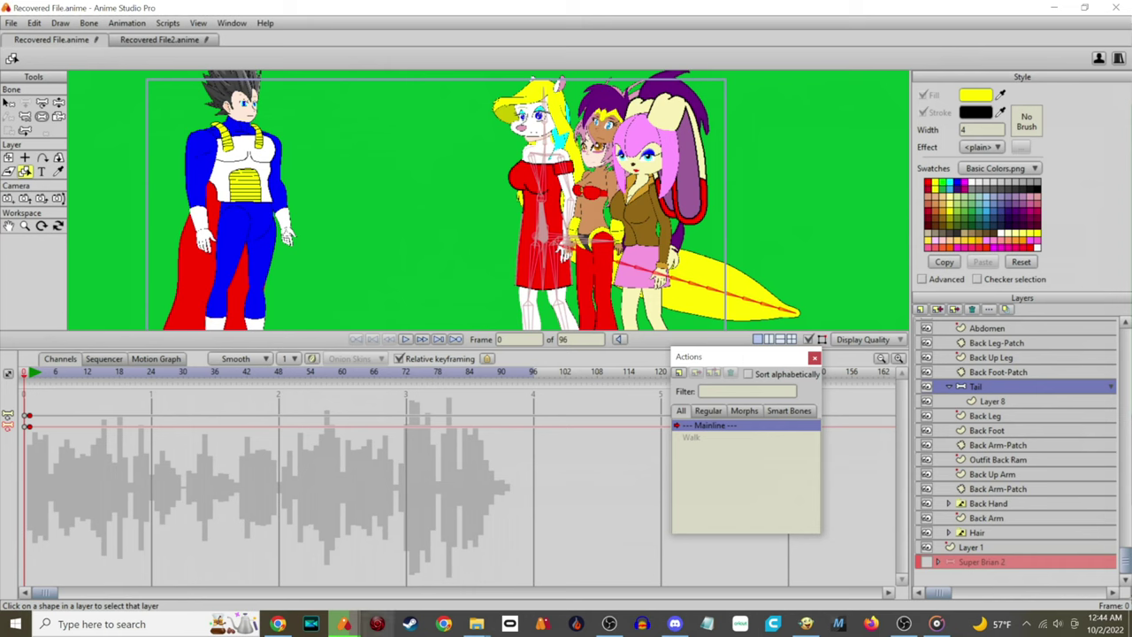
pyautogui.moveTo(333, 224); pyautogui.dragTo(338, 259)
pyautogui.scroll(-5, 365, 210)
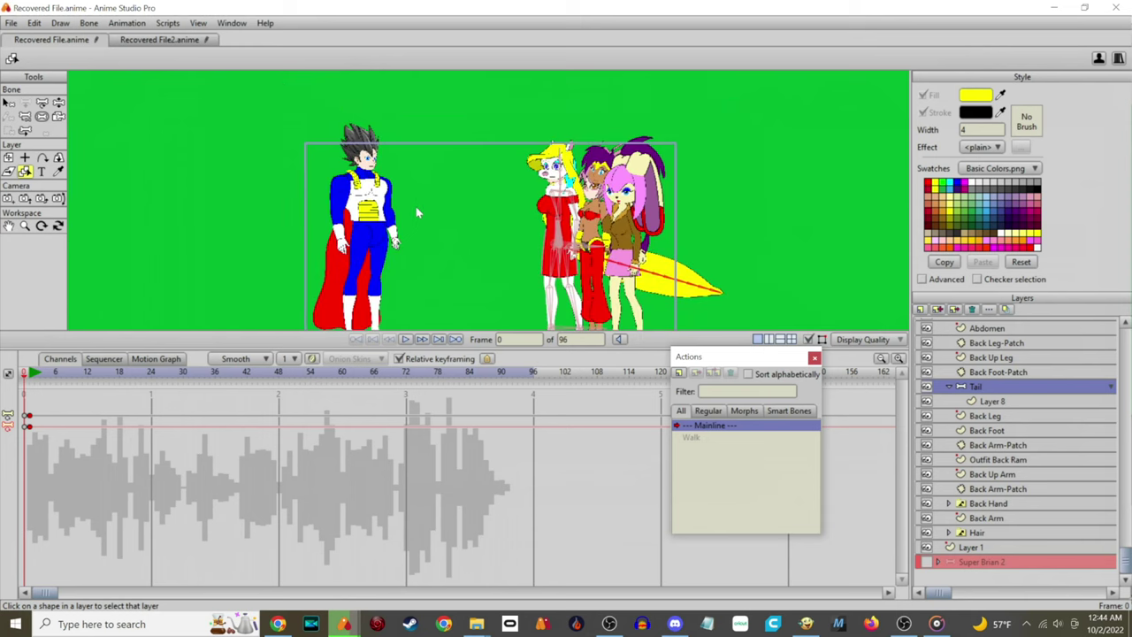
pyautogui.moveTo(394, 172); pyautogui.dragTo(420, 205)
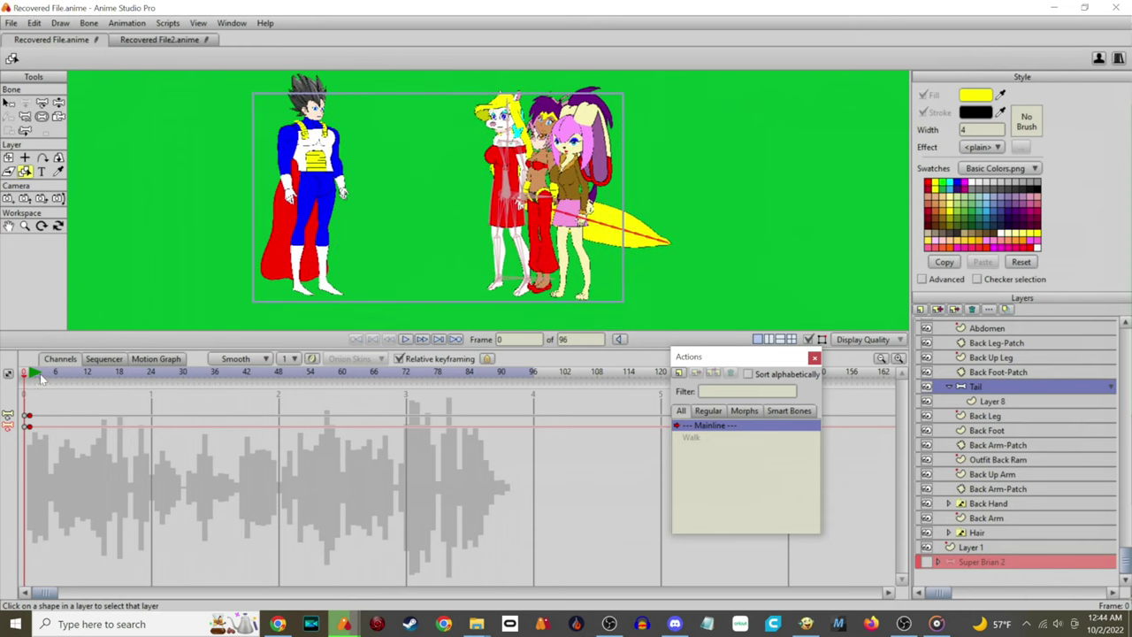
pyautogui.moveTo(49, 372); pyautogui.dragTo(534, 397)
pyautogui.scroll(6, 434, 228)
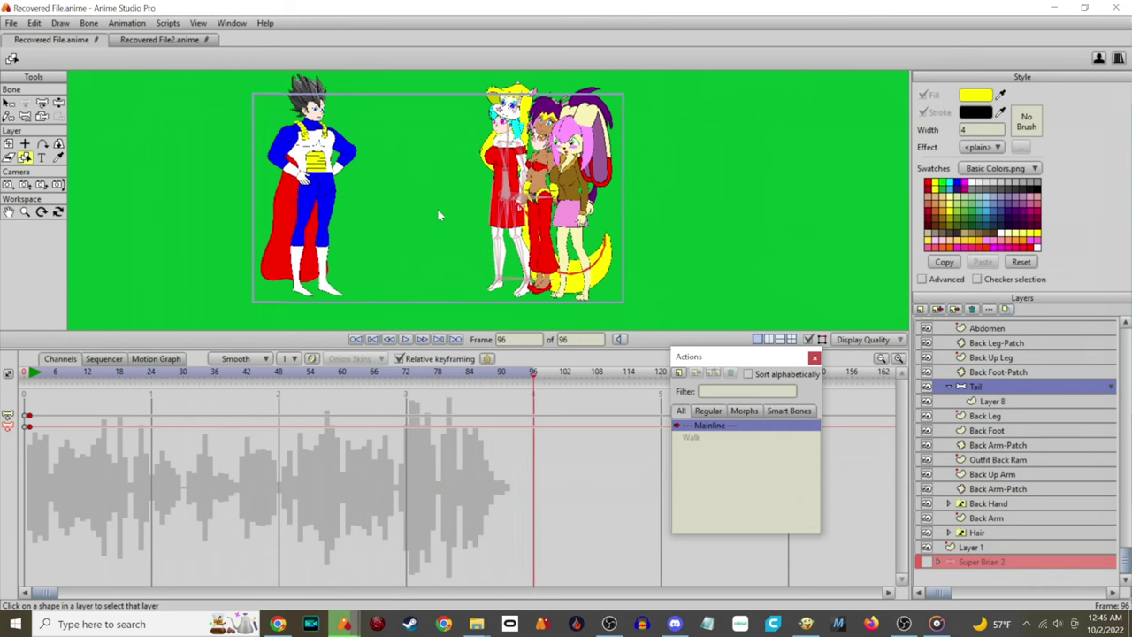
pyautogui.scroll(1, 433, 239)
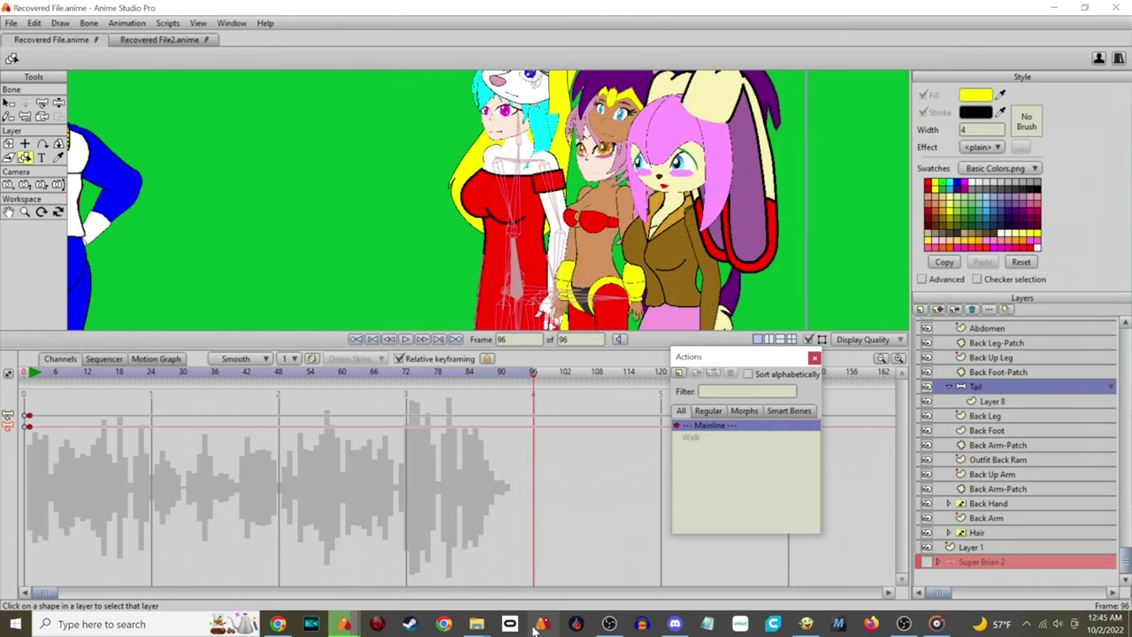
pyautogui.moveTo(599, 144); pyautogui.dragTo(745, 236)
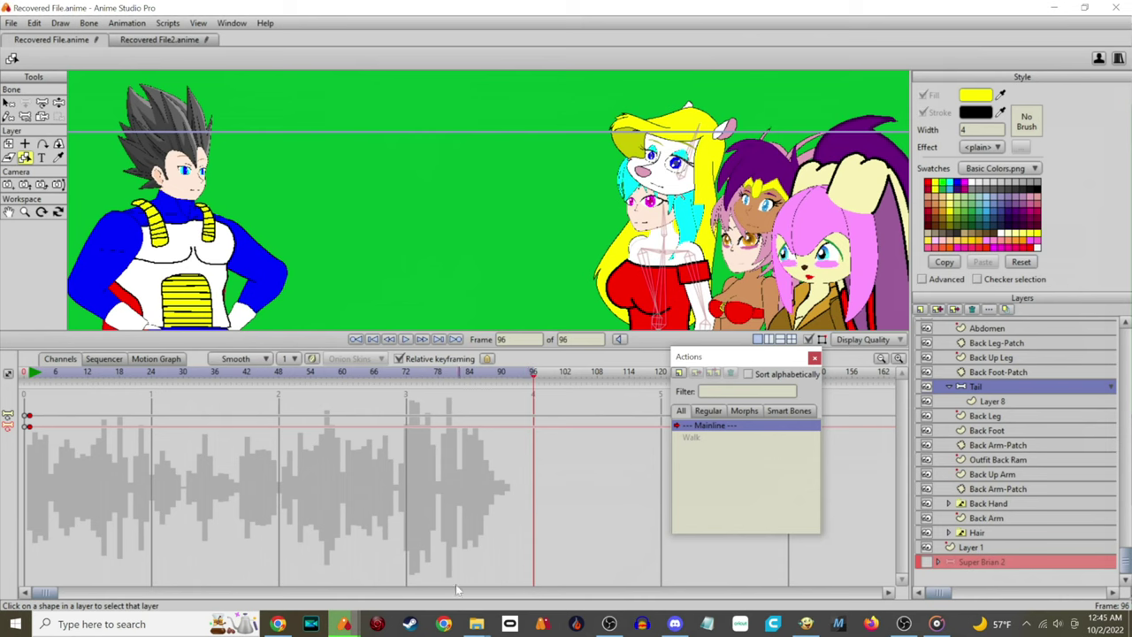
# - Switch to OBS Studio
pyautogui.moveTo(345, 627)
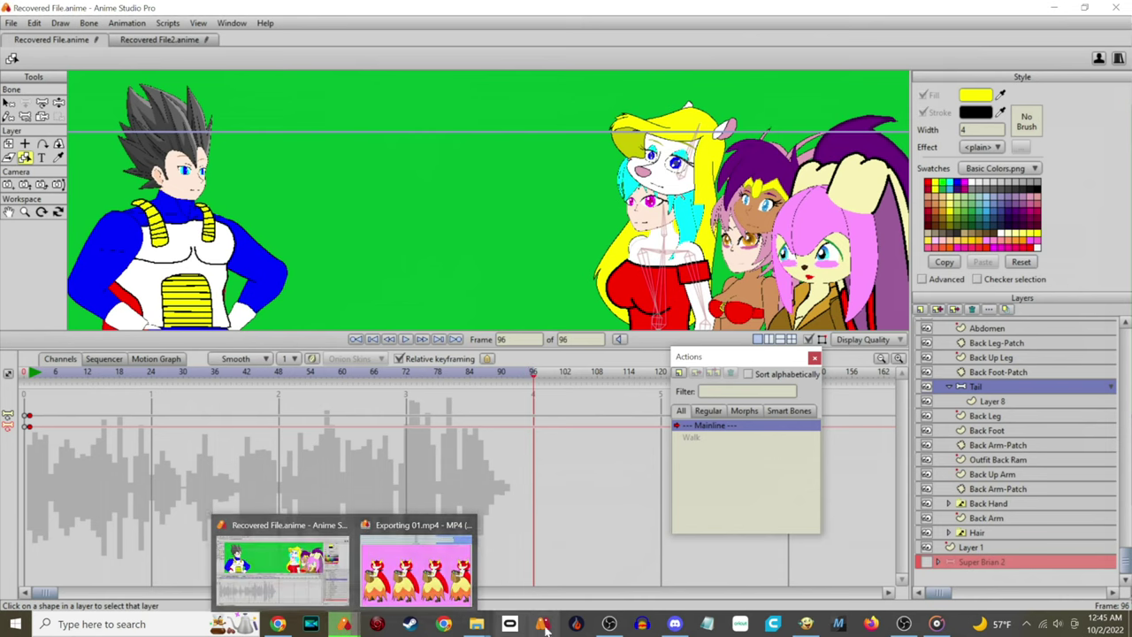
pyautogui.click(610, 625)
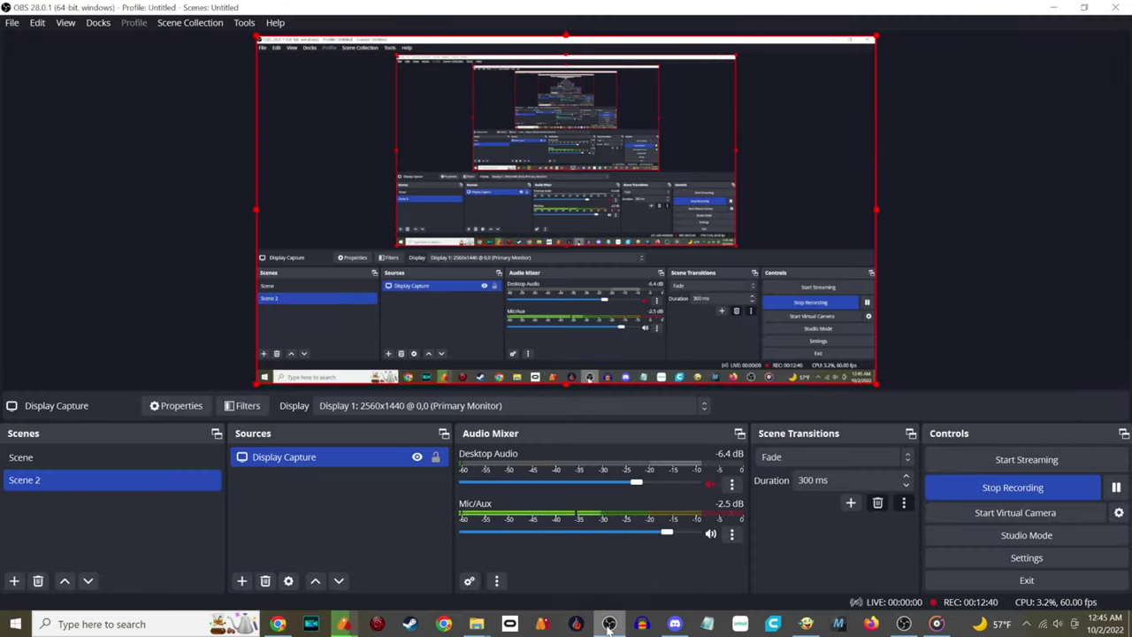